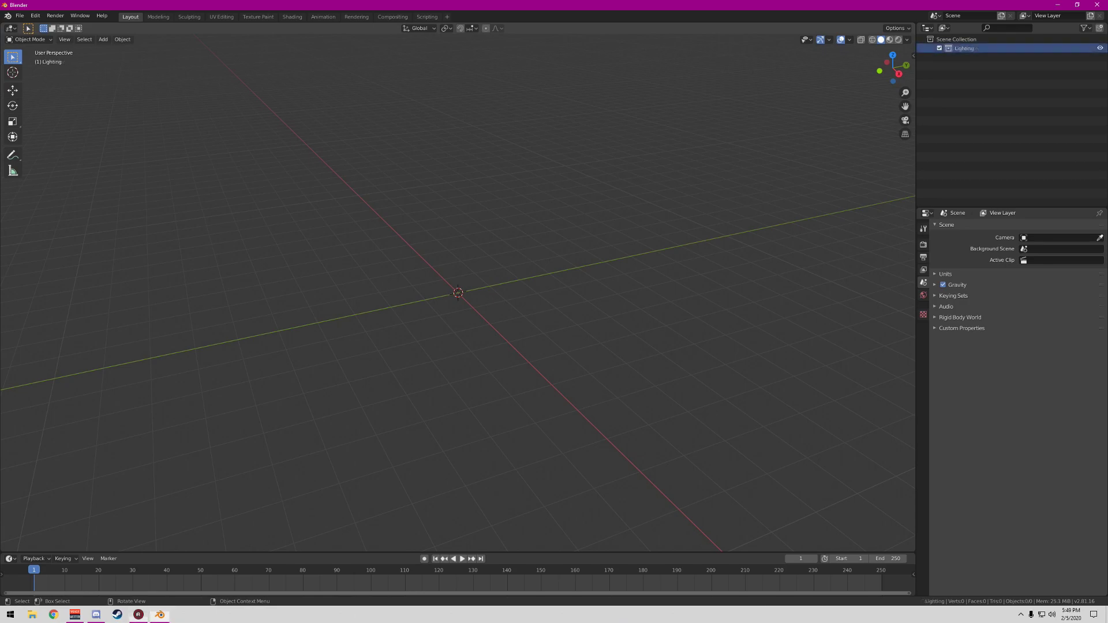
Add a plane mesh at the origin and scale it up uniformly to about 9.04 as a floor
{"action": "left_click_drag", "start_coordinate": [893, 68], "coordinate": [985, 32]}
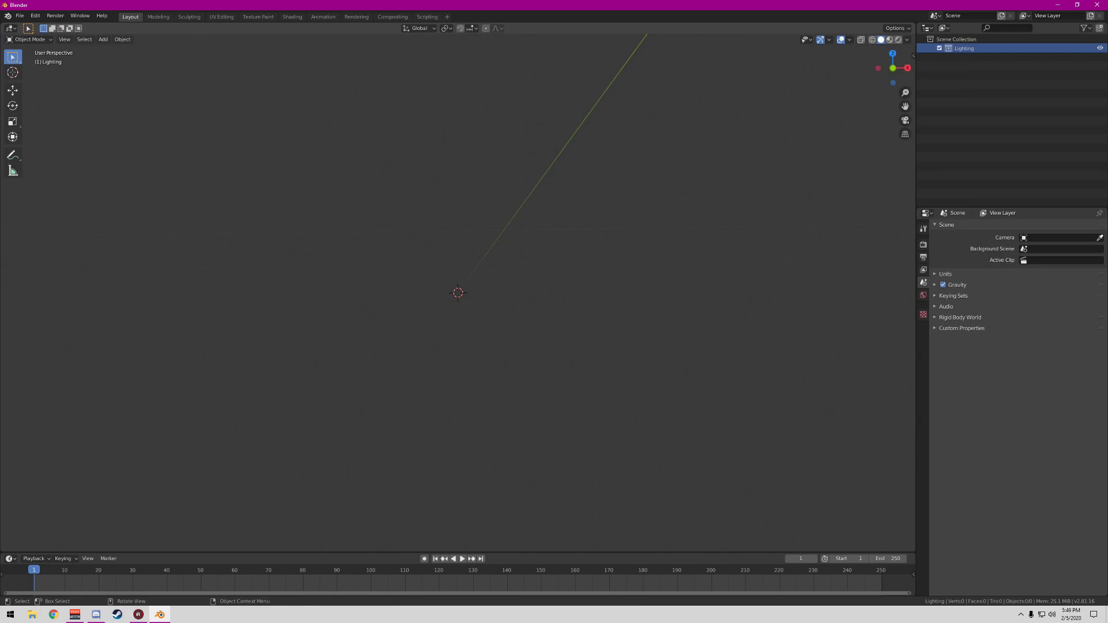
{"action": "left_click_drag", "start_coordinate": [893, 68], "coordinate": [1024, 104]}
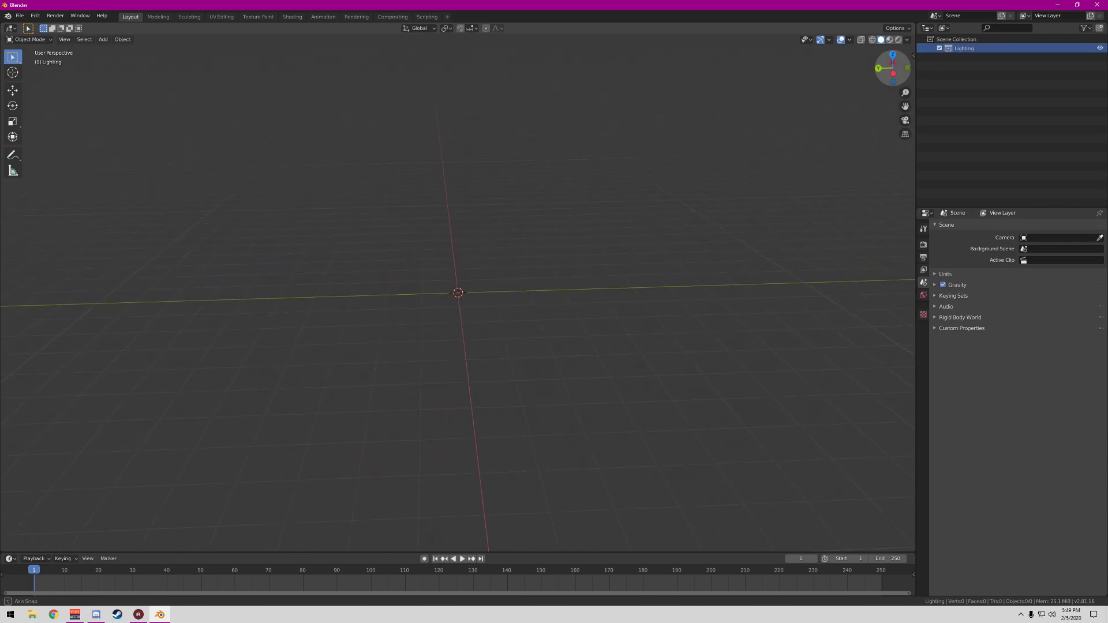
{"action": "left_click", "coordinate": [102, 39]}
{"action": "mouse_move", "coordinate": [116, 50]}
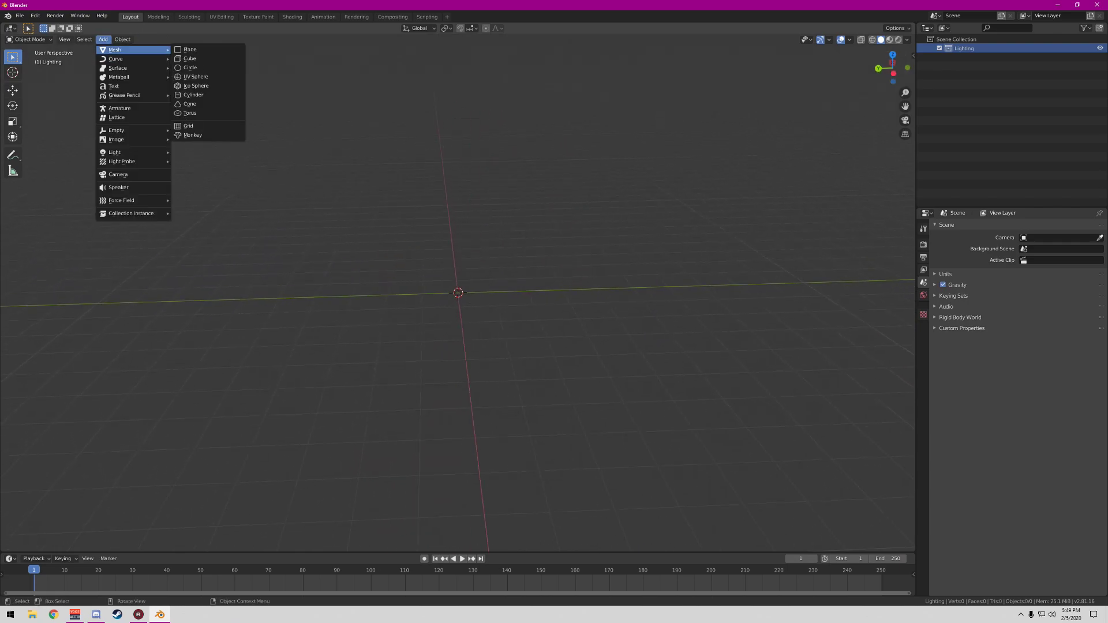
{"action": "left_click", "coordinate": [194, 49]}
{"action": "left_click", "coordinate": [13, 122]}
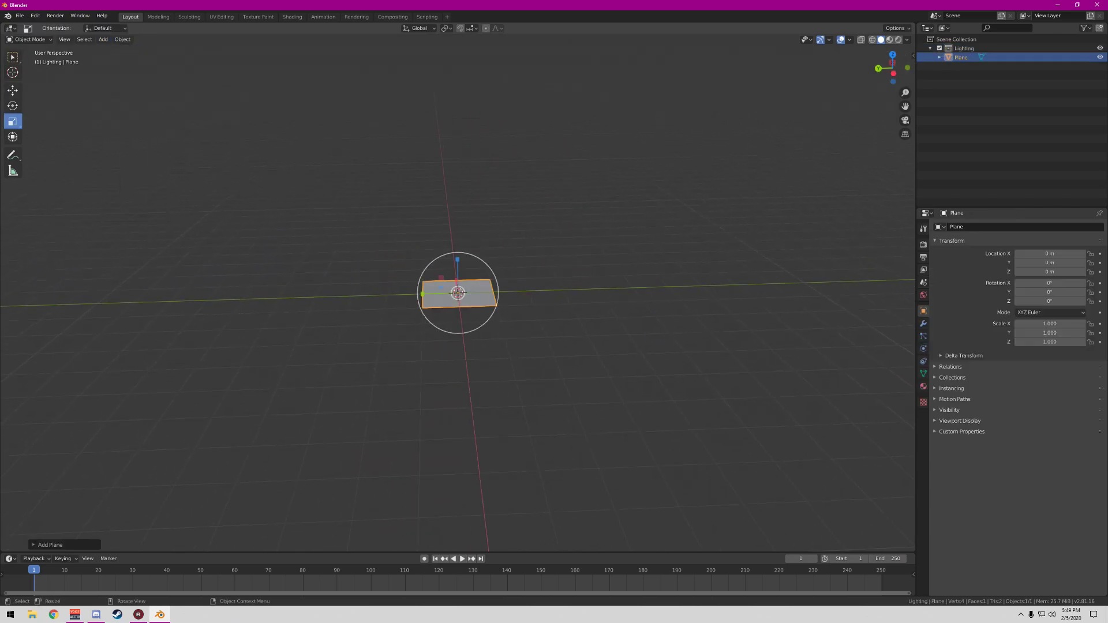
{"action": "left_click_drag", "start_coordinate": [472, 266], "coordinate": [738, 266]}
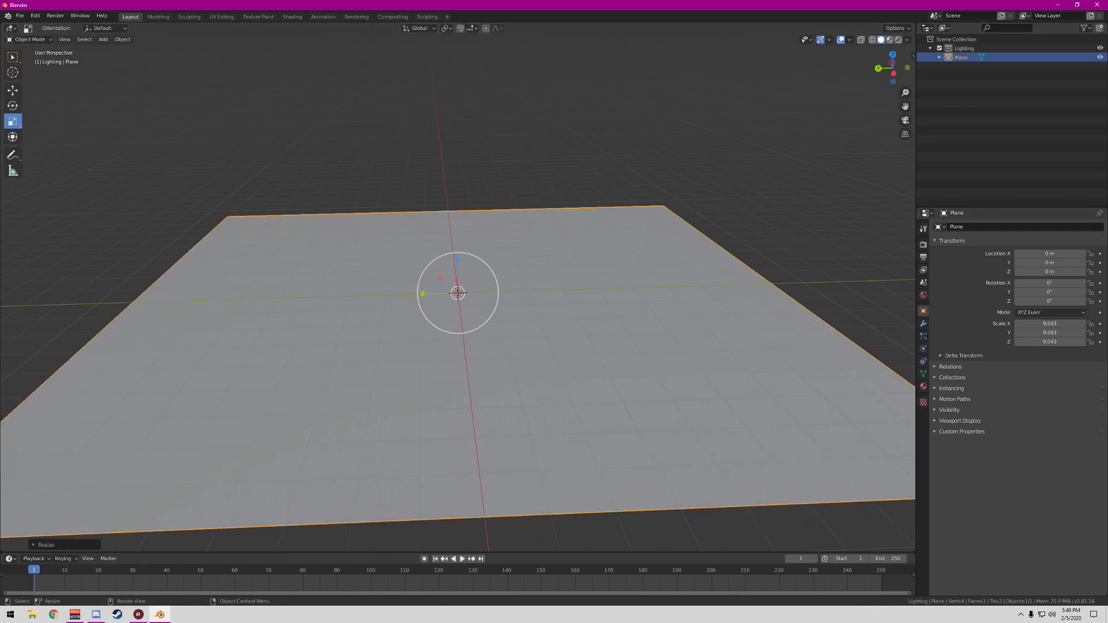
Switch the viewport to material preview and give the plane a new material with Metallic 1, Specular 0 and Roughness 0
{"action": "left_click", "coordinate": [924, 387]}
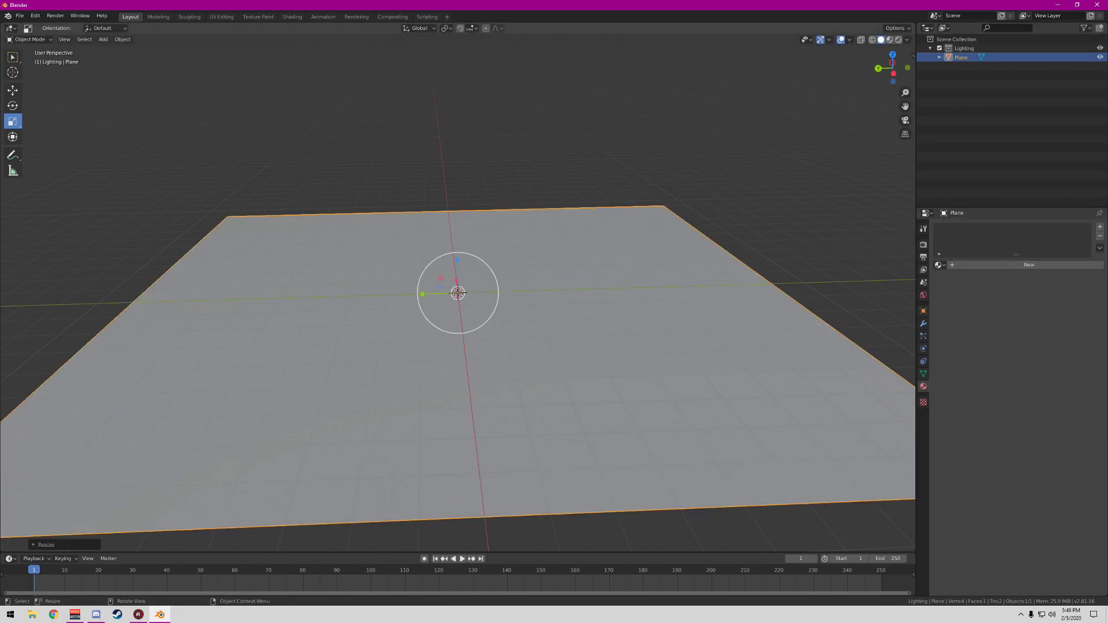
{"action": "left_click", "coordinate": [889, 39]}
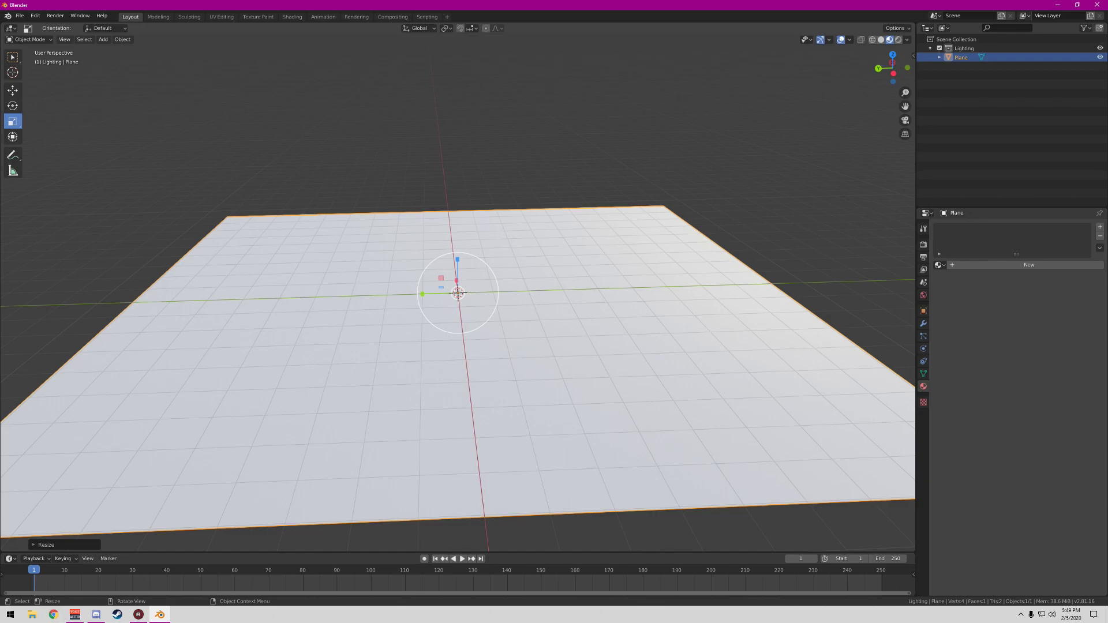
{"action": "left_click", "coordinate": [1029, 264]}
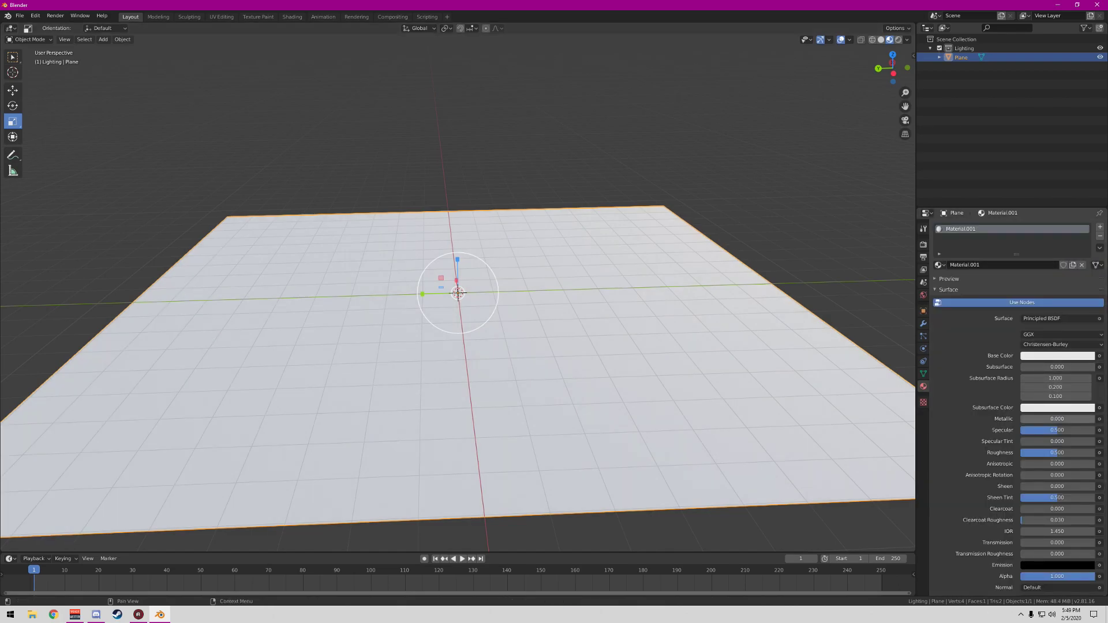
{"action": "mouse_move", "coordinate": [1034, 419]}
{"action": "left_mouse_down"}
{"action": "mouse_move", "coordinate": [1096, 419]}
{"action": "mouse_move", "coordinate": [1021, 430]}
{"action": "mouse_move", "coordinate": [1095, 431]}
{"action": "mouse_move", "coordinate": [1020, 430]}
{"action": "mouse_move", "coordinate": [1022, 453]}
{"action": "mouse_move", "coordinate": [1056, 453]}
{"action": "mouse_move", "coordinate": [1022, 453]}
{"action": "mouse_move", "coordinate": [1062, 453]}
{"action": "mouse_move", "coordinate": [1021, 452]}
{"action": "left_mouse_up"}
{"action": "mouse_move", "coordinate": [892, 63]}
{"action": "left_mouse_down"}
{"action": "mouse_move", "coordinate": [874, 43]}
{"action": "mouse_move", "coordinate": [879, 64]}
{"action": "left_mouse_up"}
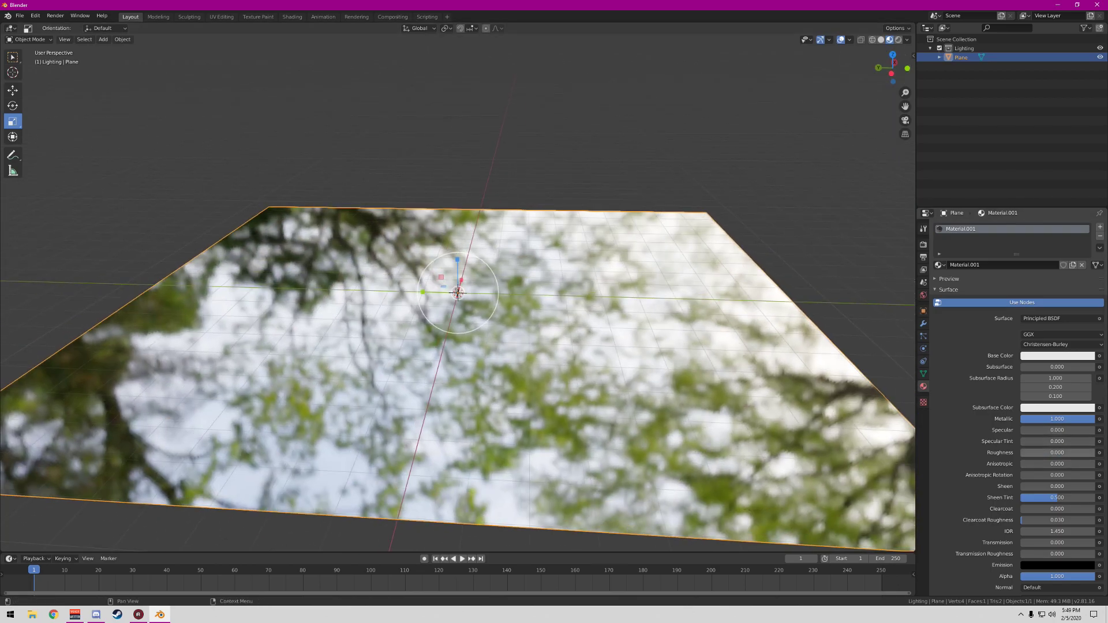
Try a high Roughness on the plane's material to compare its reflections, and return the value to 0
{"action": "left_click_drag", "start_coordinate": [1031, 452], "coordinate": [1100, 453]}
{"action": "left_click_drag", "start_coordinate": [892, 71], "coordinate": [919, 87]}
{"action": "left_click_drag", "start_coordinate": [1088, 452], "coordinate": [1019, 453]}
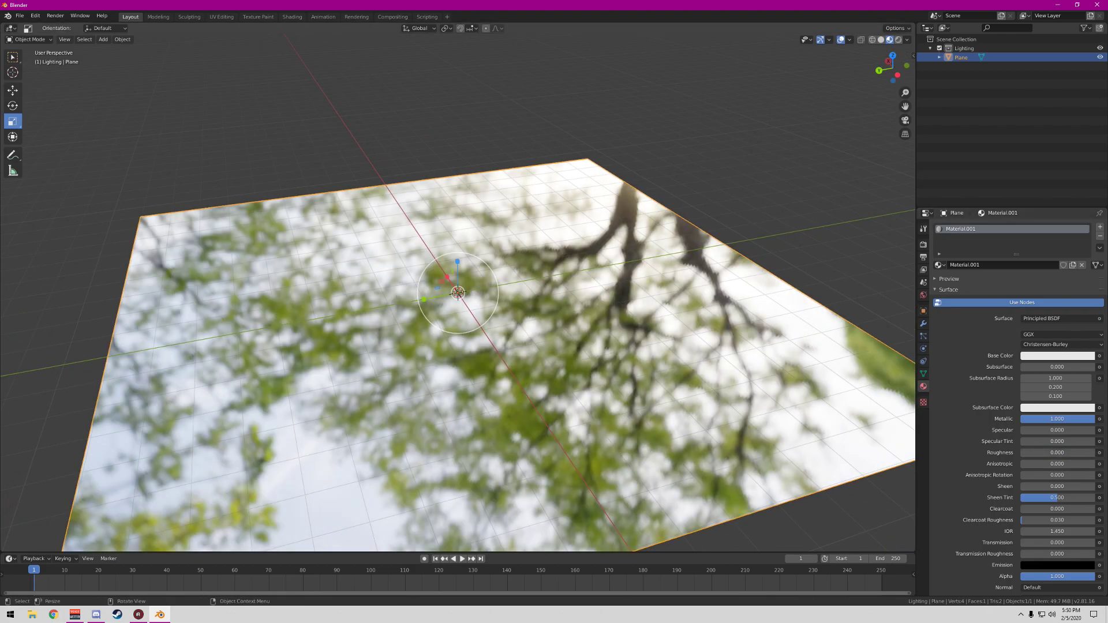
Move the plane out of the Lighting collection into the top-level Scene Collection
{"action": "mouse_move", "coordinate": [892, 68]}
{"action": "left_mouse_down"}
{"action": "mouse_move", "coordinate": [896, 77]}
{"action": "mouse_move", "coordinate": [880, 65]}
{"action": "left_mouse_up"}
{"action": "left_click", "coordinate": [964, 49]}
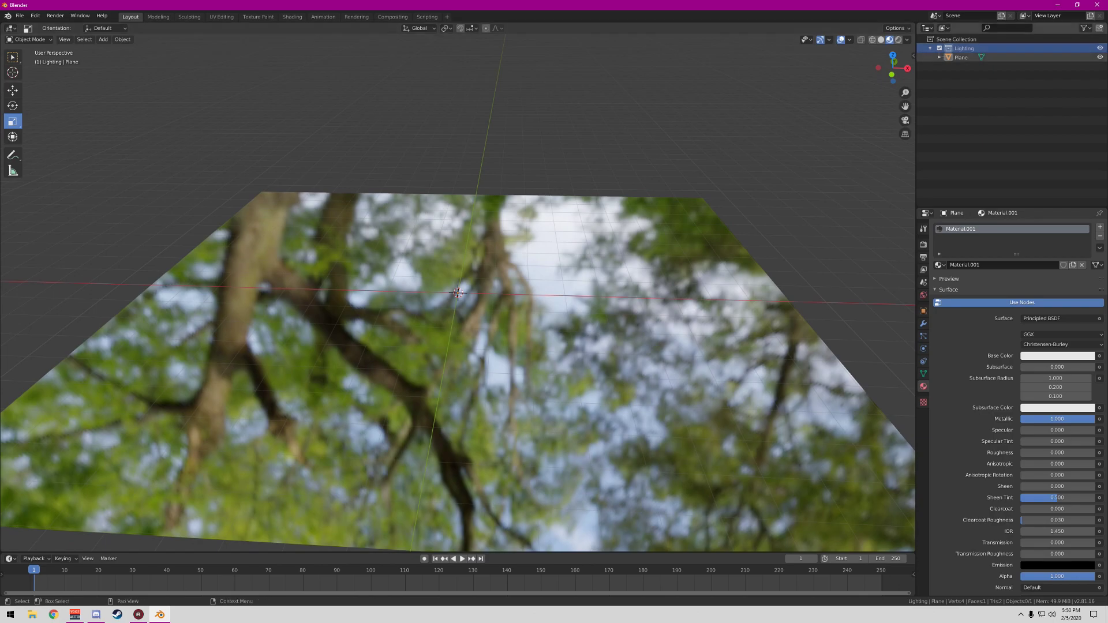
{"action": "left_click_drag", "start_coordinate": [961, 57], "coordinate": [953, 102]}
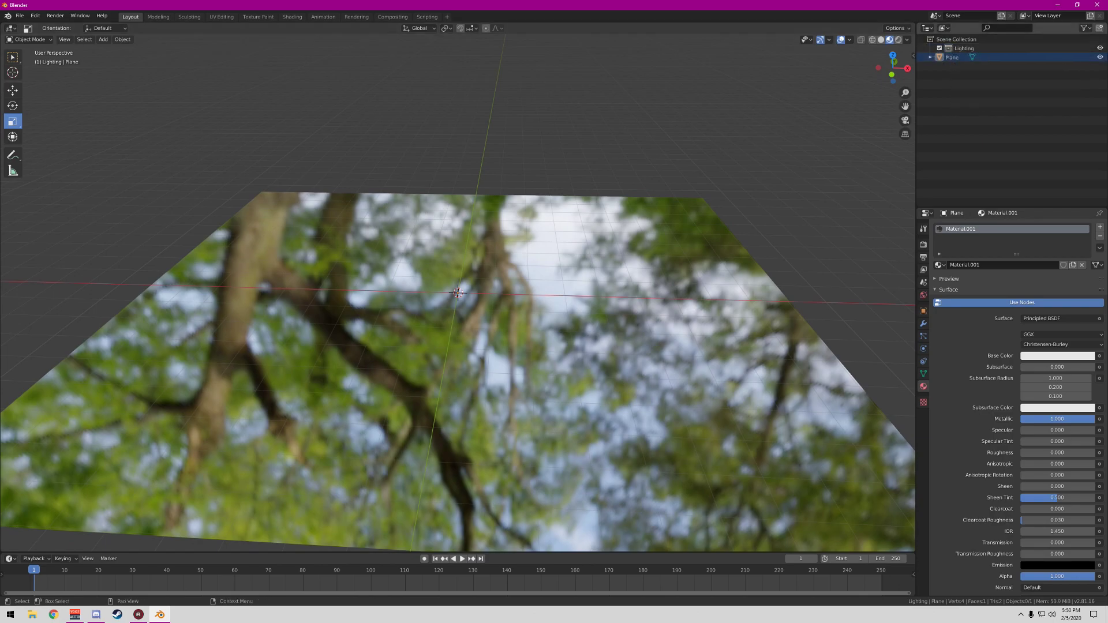
Start appending from another Blender file and browse to Blender Files\Models\Character Models
{"action": "left_click", "coordinate": [20, 16]}
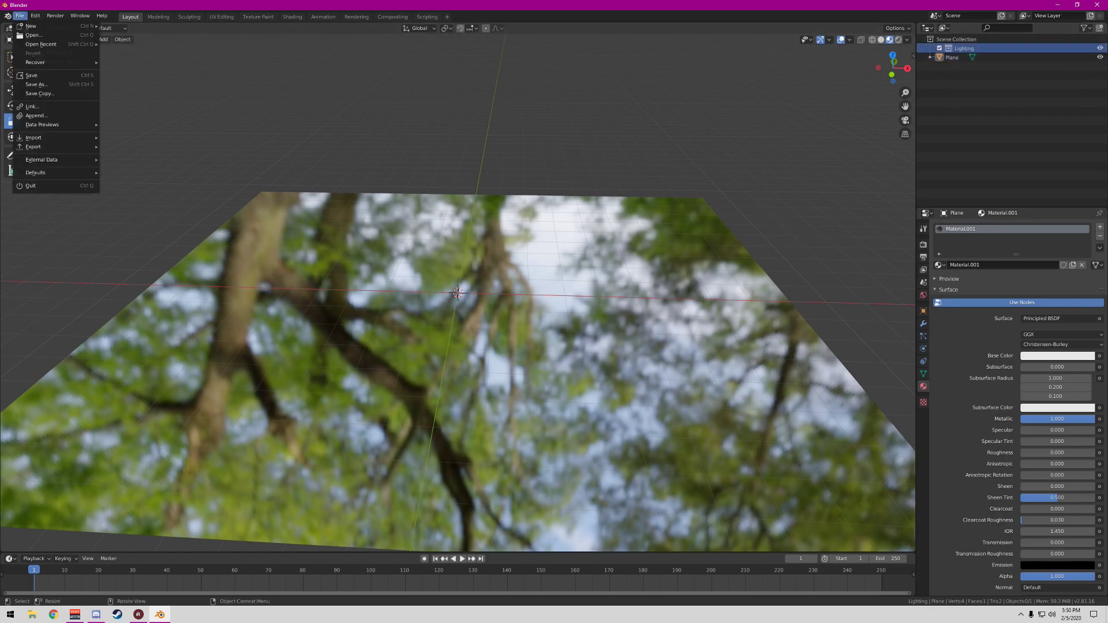
{"action": "left_click", "coordinate": [20, 16]}
{"action": "left_click", "coordinate": [35, 125]}
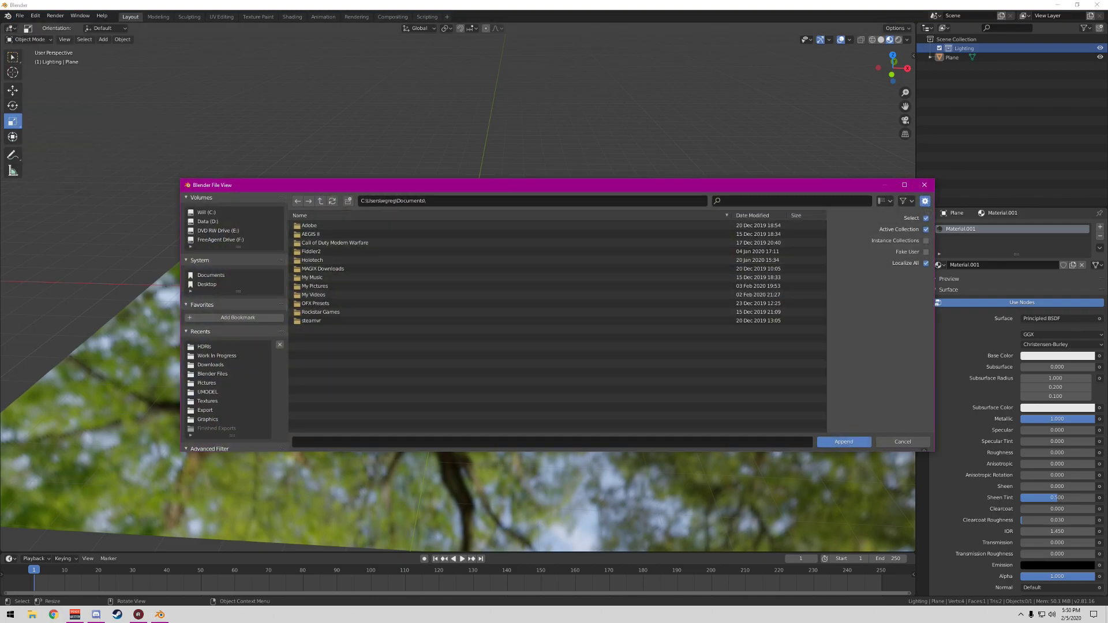
{"action": "left_click", "coordinate": [320, 201]}
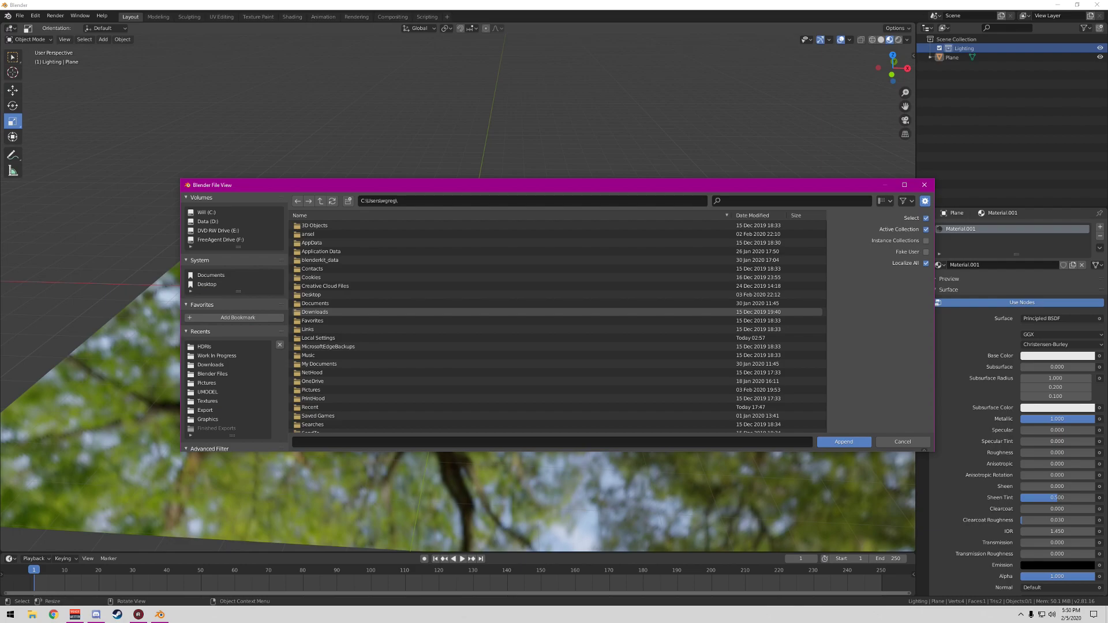
{"action": "left_click", "coordinate": [212, 365]}
{"action": "left_click", "coordinate": [213, 374]}
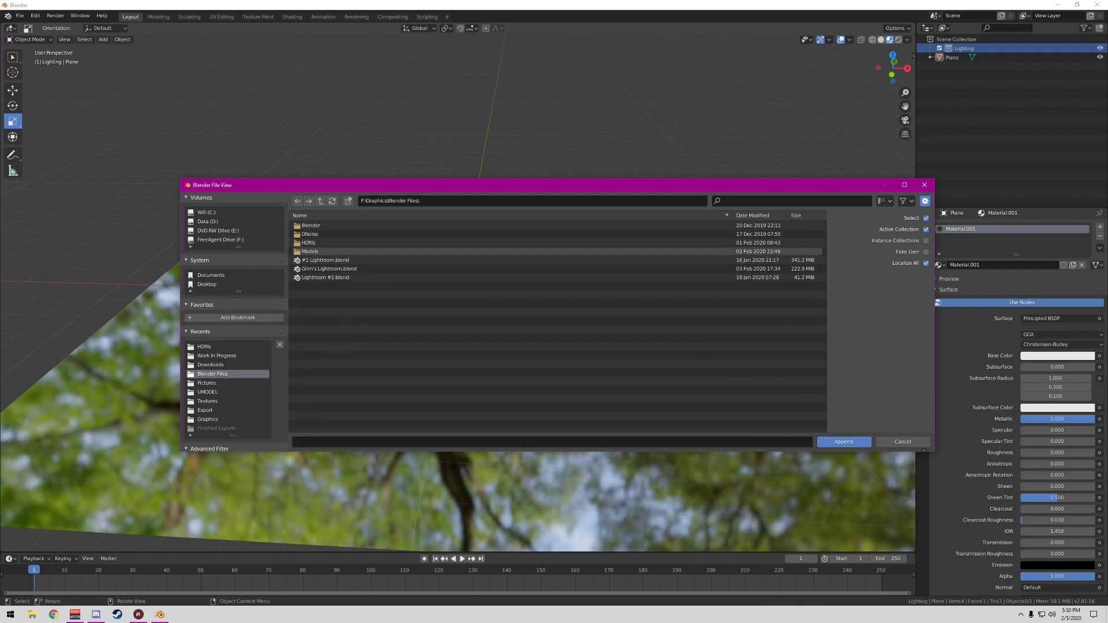
{"action": "left_click", "coordinate": [310, 251]}
{"action": "left_click", "coordinate": [315, 234]}
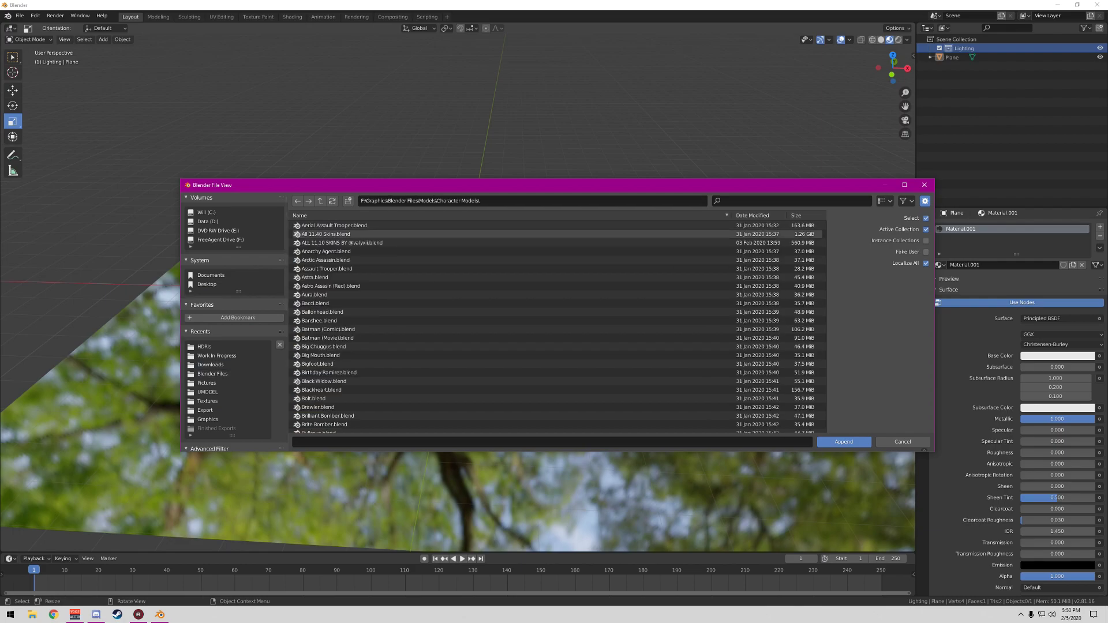
Append everything in the Object folder of Cuddle Team Leader.blend to the Lighting collection
{"action": "scroll", "coordinate": [404, 404], "scroll_direction": "down", "scroll_amount": 3}
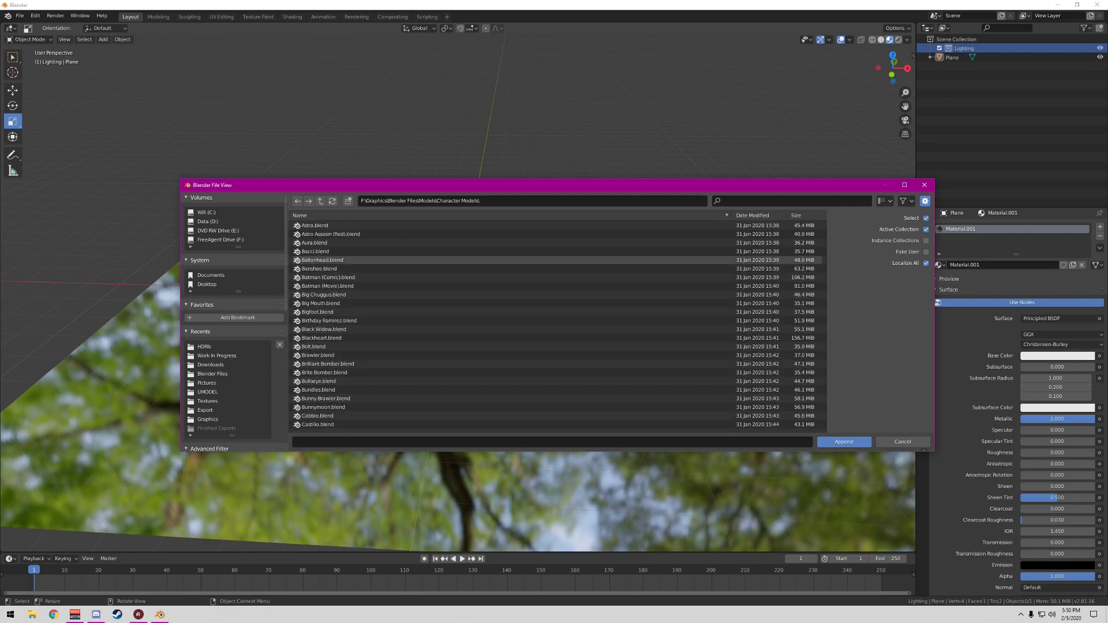
{"action": "scroll", "coordinate": [557, 325], "scroll_direction": "down", "scroll_amount": 6}
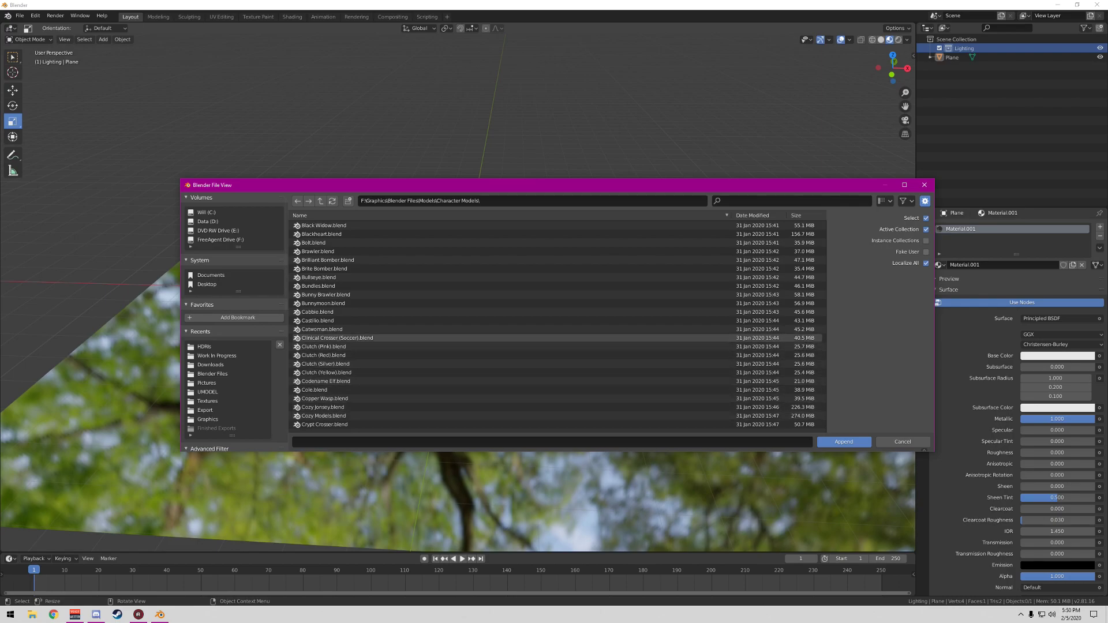
{"action": "scroll", "coordinate": [558, 337], "scroll_direction": "down", "scroll_amount": 3}
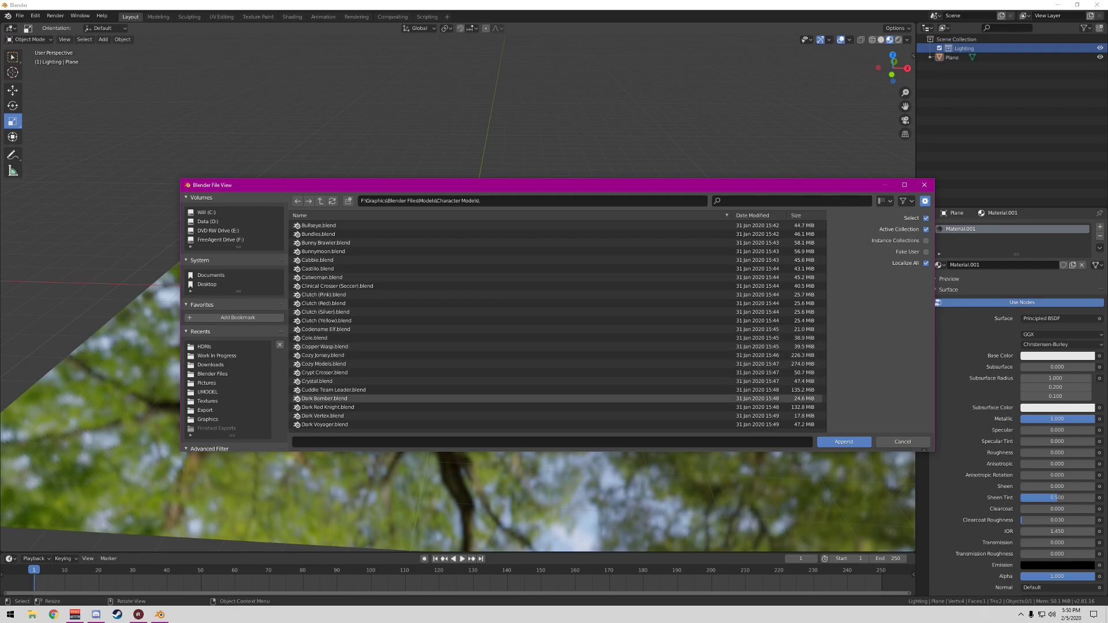
{"action": "double_click", "coordinate": [334, 391]}
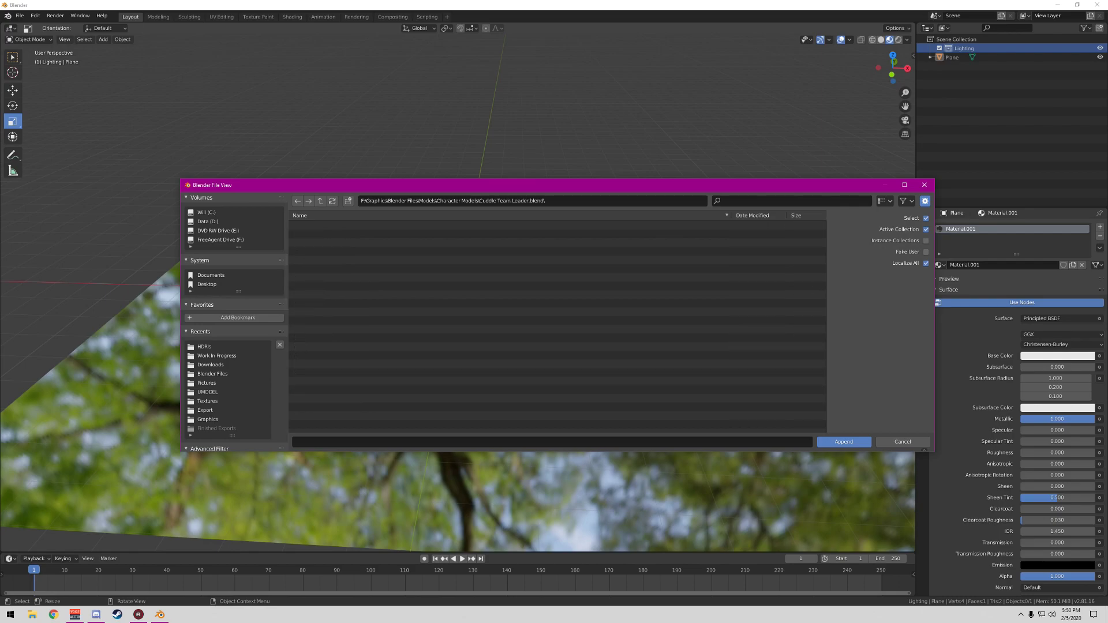
{"action": "double_click", "coordinate": [328, 295]}
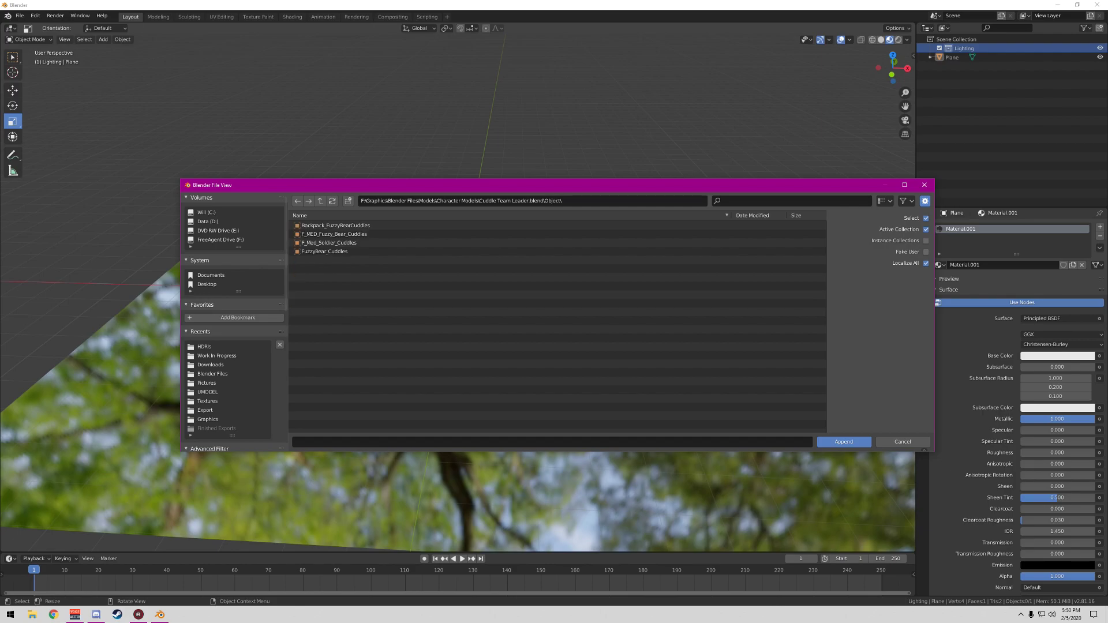
{"action": "left_click_drag", "start_coordinate": [332, 264], "coordinate": [332, 265]}
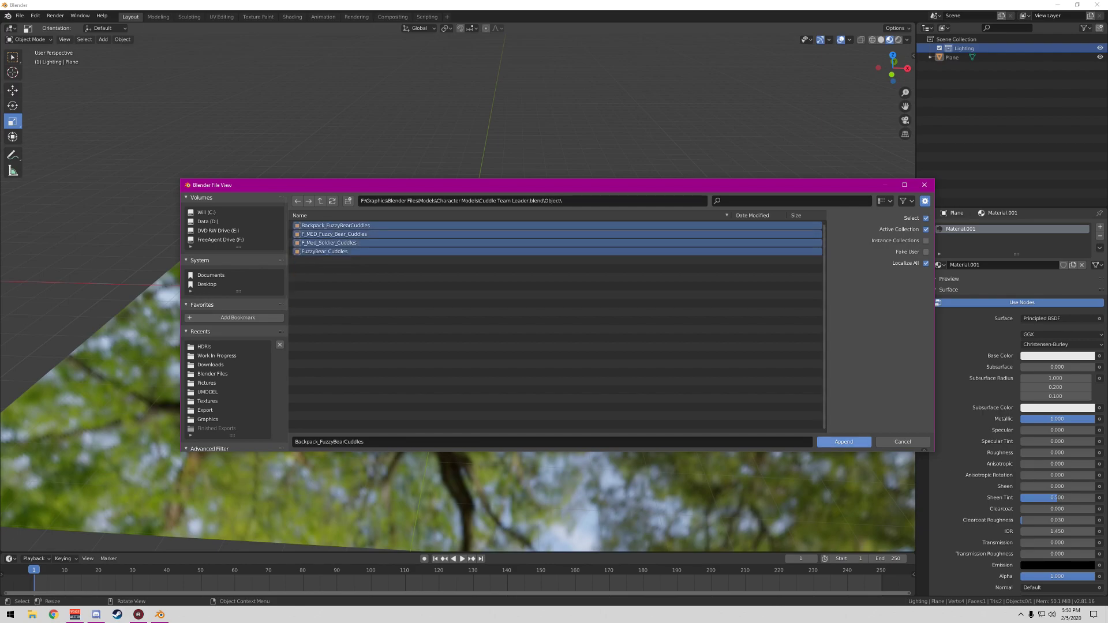
{"action": "left_click", "coordinate": [844, 441]}
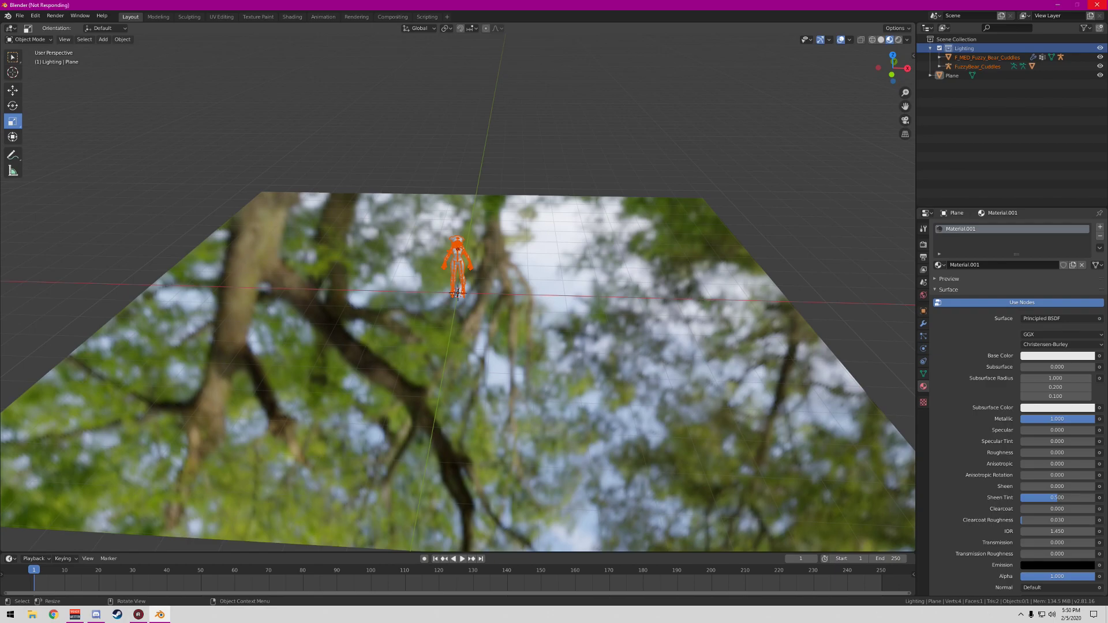
Frame the appended bear character and show the scene in rendered viewport shading
{"action": "scroll", "coordinate": [457, 292], "scroll_direction": "up", "scroll_amount": 9}
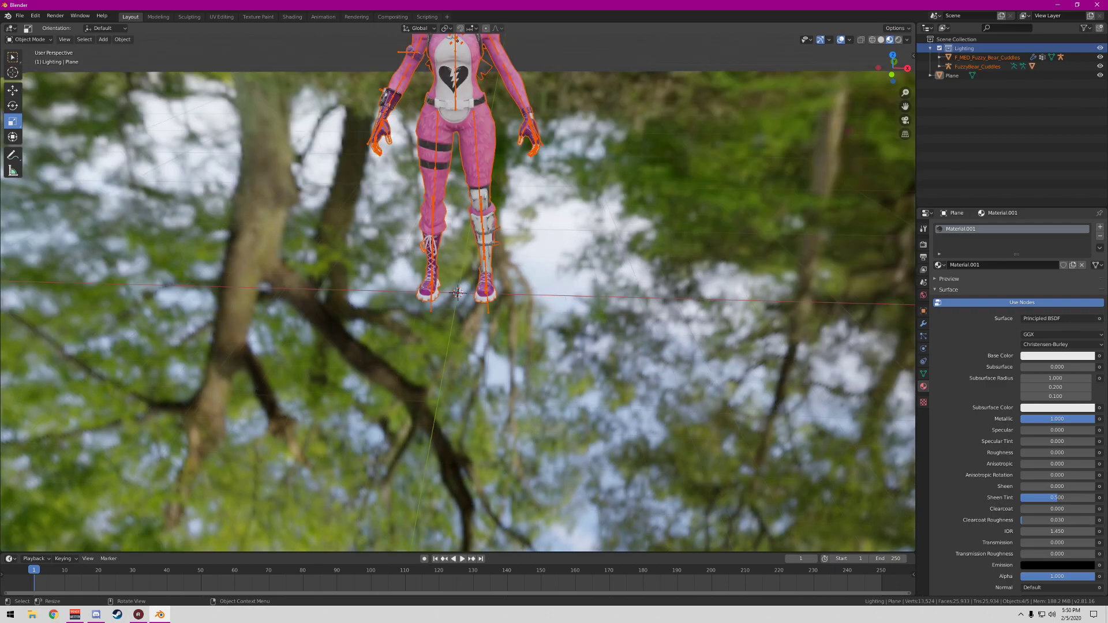
{"action": "scroll", "coordinate": [458, 293], "scroll_direction": "down", "scroll_amount": 1}
{"action": "left_click_drag", "start_coordinate": [904, 106], "coordinate": [915, 235]}
{"action": "scroll", "coordinate": [901, 144], "scroll_direction": "up", "scroll_amount": 1}
{"action": "left_click_drag", "start_coordinate": [895, 68], "coordinate": [899, 42]}
{"action": "scroll", "coordinate": [897, 95], "scroll_direction": "up", "scroll_amount": 2}
{"action": "left_click_drag", "start_coordinate": [905, 106], "coordinate": [870, 167]}
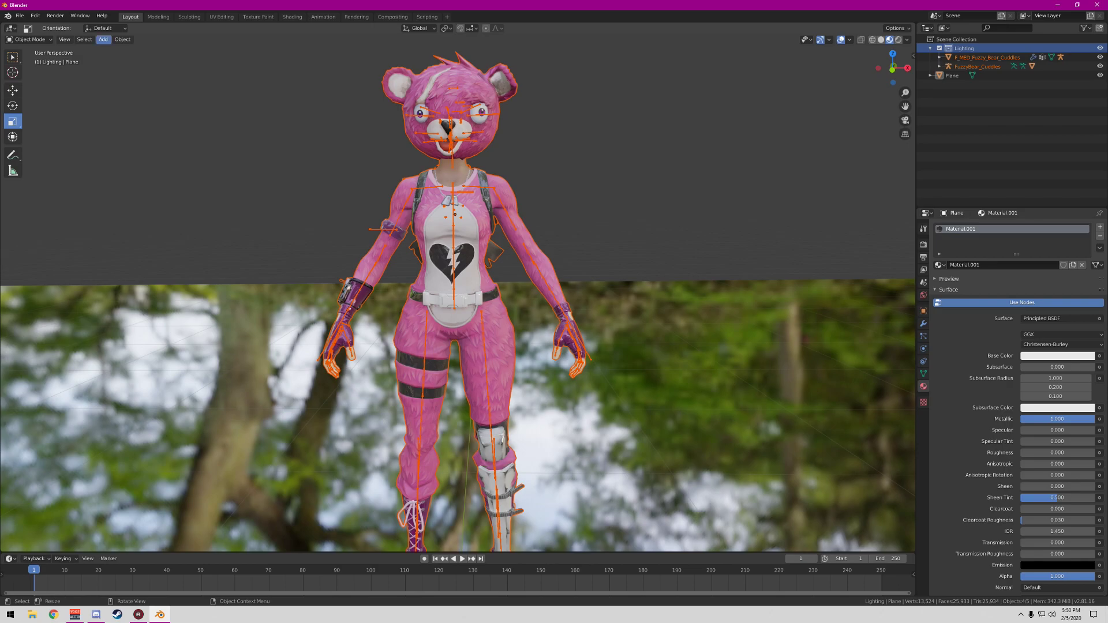
{"action": "left_click", "coordinate": [898, 39]}
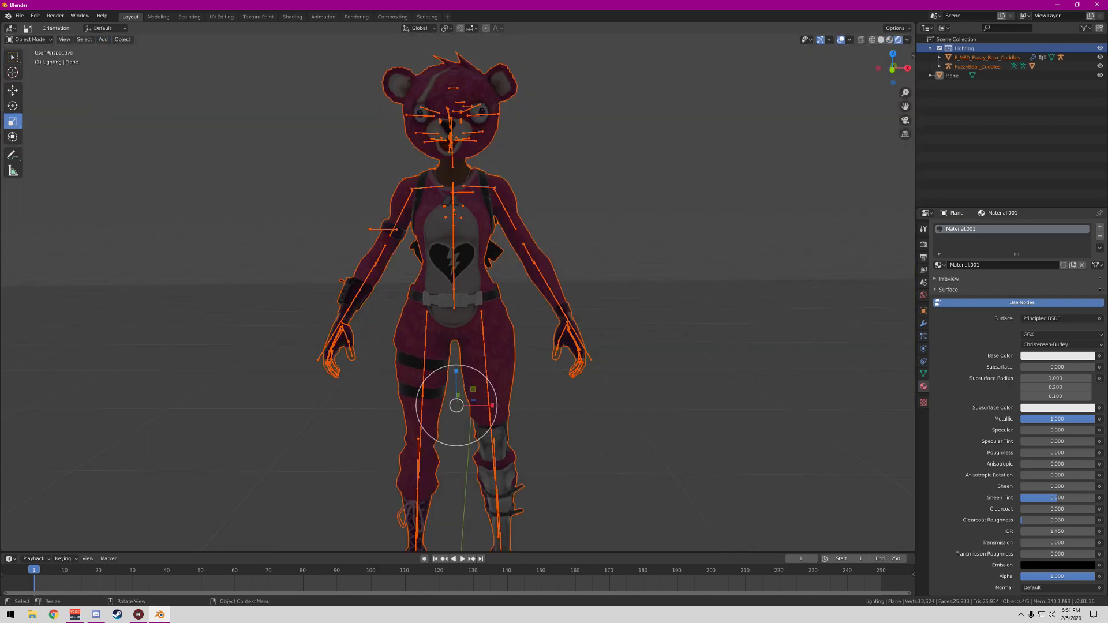
Select the floor plane and set its material's Sheen Tint and Clearcoat Roughness to 0
{"action": "left_click", "coordinate": [722, 370]}
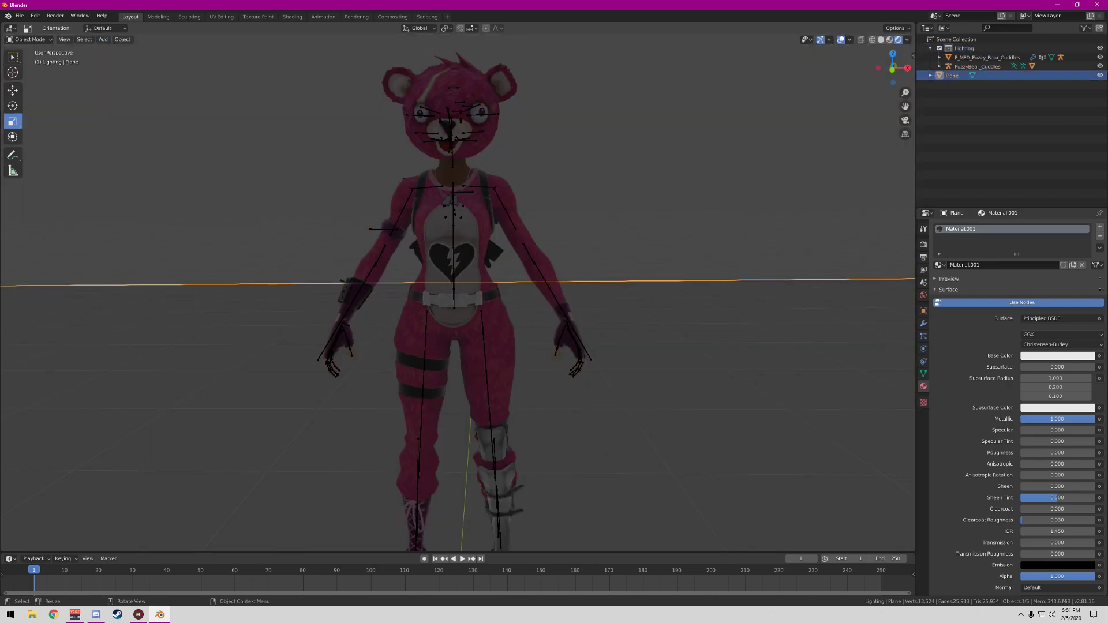
{"action": "scroll", "coordinate": [982, 370], "scroll_direction": "down", "scroll_amount": 3}
{"action": "left_click_drag", "start_coordinate": [1058, 429], "coordinate": [1030, 451]}
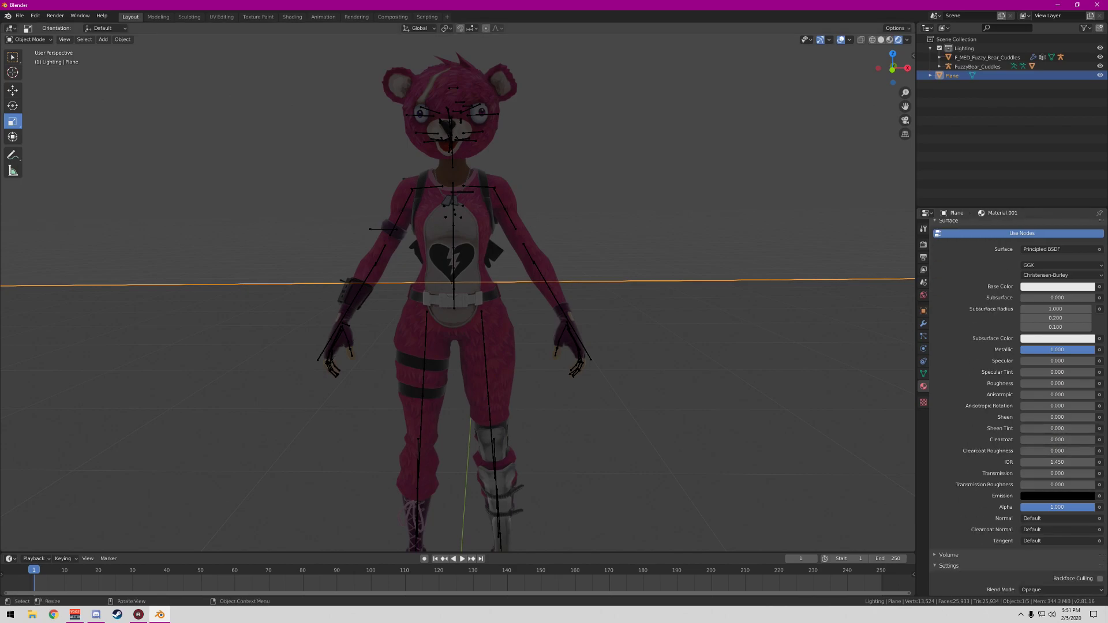
{"action": "scroll", "coordinate": [1016, 404], "scroll_direction": "down", "scroll_amount": 4}
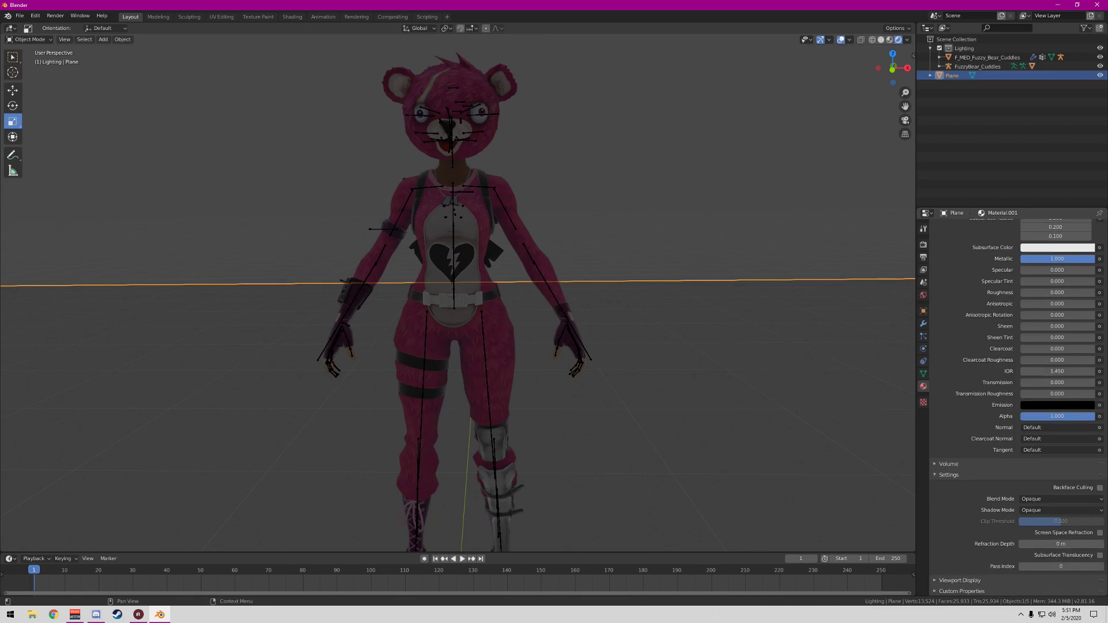
{"action": "scroll", "coordinate": [1060, 521], "scroll_direction": "up", "scroll_amount": 5}
Enlarge the timeline area below the viewport and change it to the Shader Editor showing the plane's material nodes
{"action": "scroll", "coordinate": [458, 293], "scroll_direction": "down", "scroll_amount": 7}
{"action": "left_click_drag", "start_coordinate": [893, 68], "coordinate": [904, 78]}
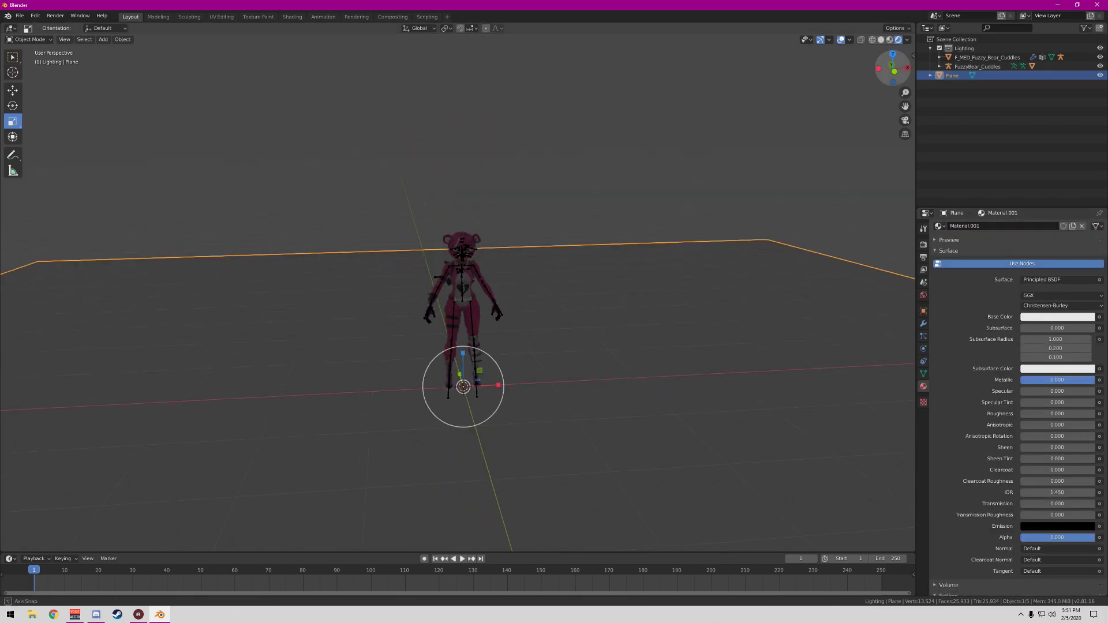
{"action": "middle_click_drag", "start_coordinate": [462, 323], "coordinate": [456, 346]}
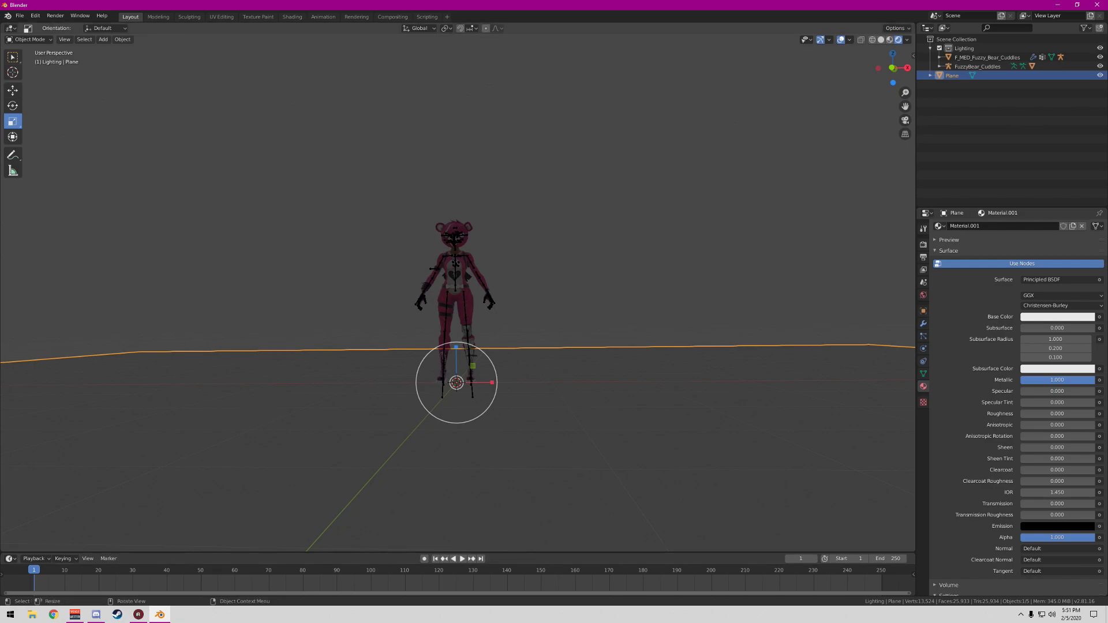
{"action": "left_click_drag", "start_coordinate": [456, 552], "coordinate": [456, 365]}
{"action": "left_click", "coordinate": [36, 372]}
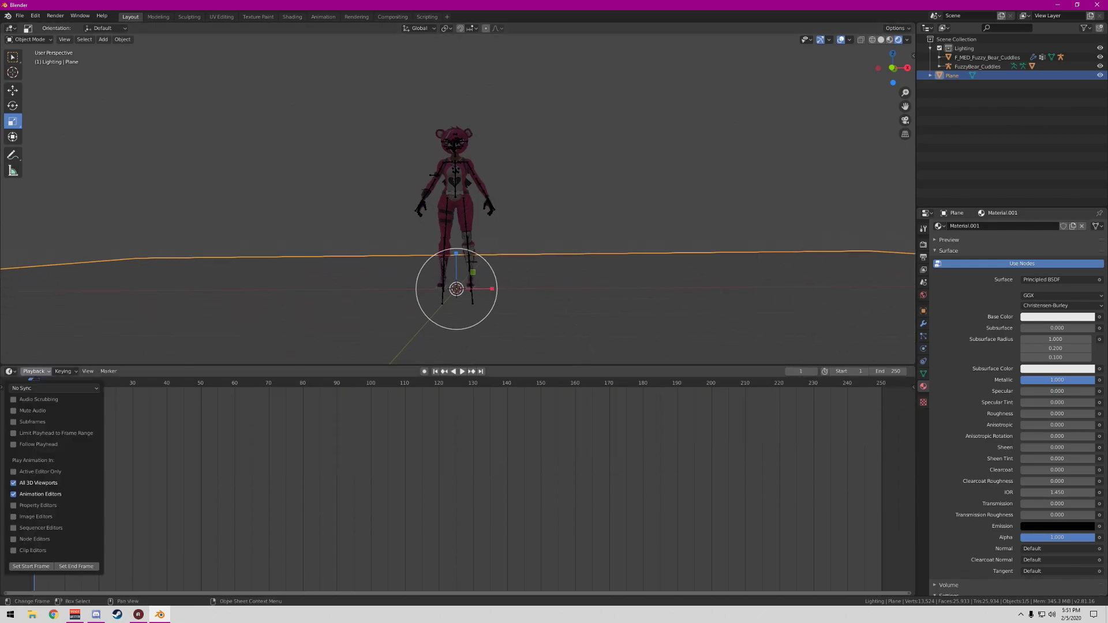
{"action": "left_click", "coordinate": [11, 372]}
{"action": "left_click", "coordinate": [10, 372]}
{"action": "left_click", "coordinate": [11, 371]}
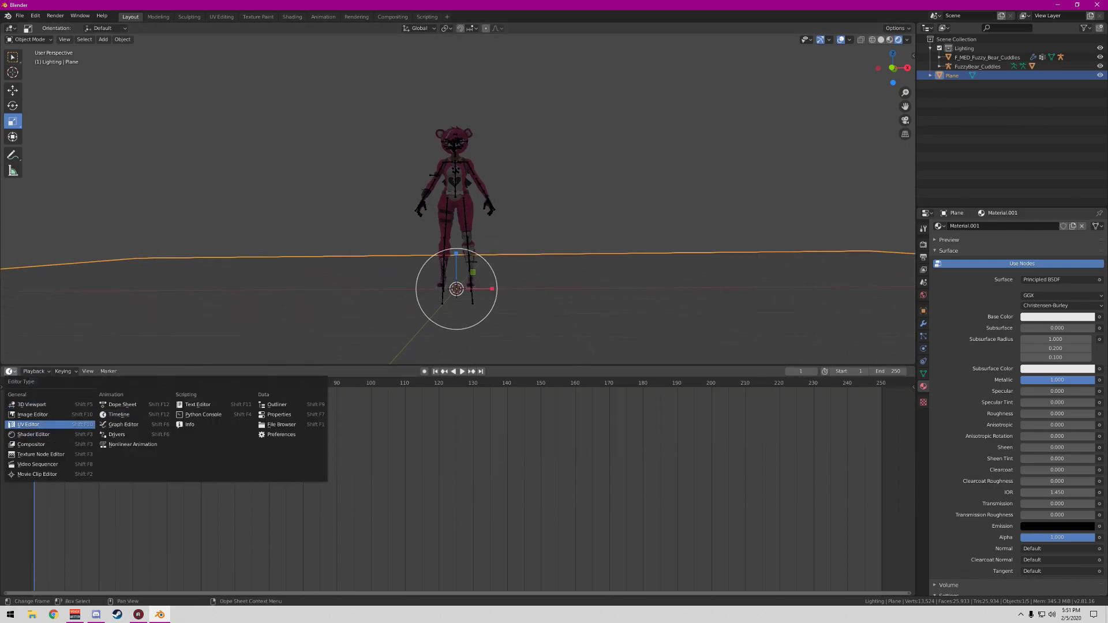
{"action": "left_click", "coordinate": [33, 434]}
{"action": "scroll", "coordinate": [408, 486], "scroll_direction": "up", "scroll_amount": 11}
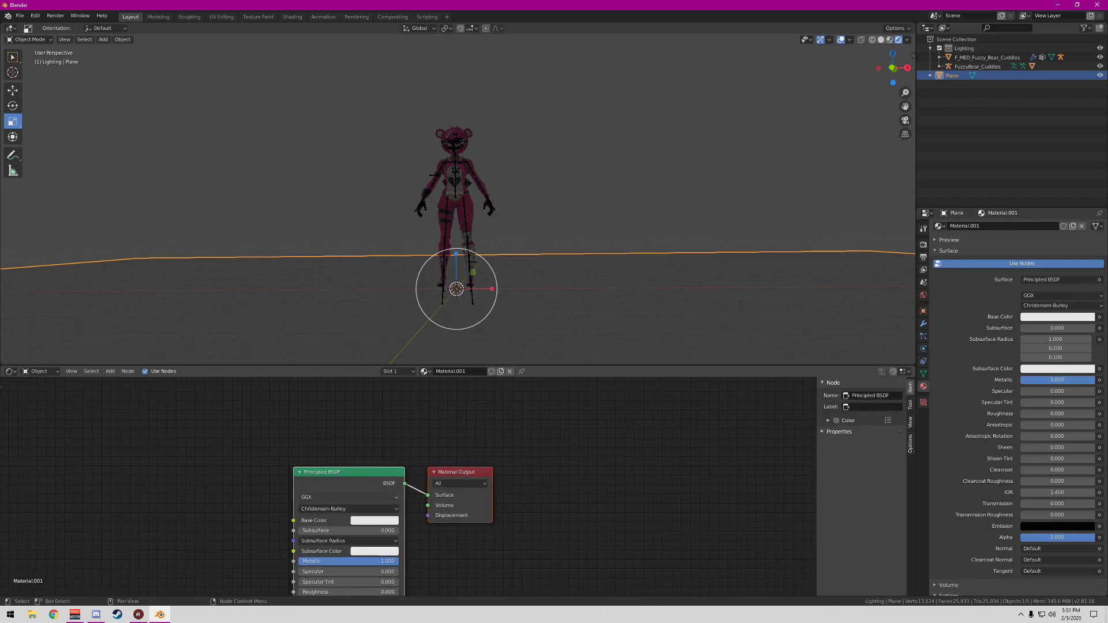
Delete the Principled BSDF node from the floor plane's material
{"action": "left_click", "coordinate": [336, 478]}
{"action": "right_click", "coordinate": [336, 478]}
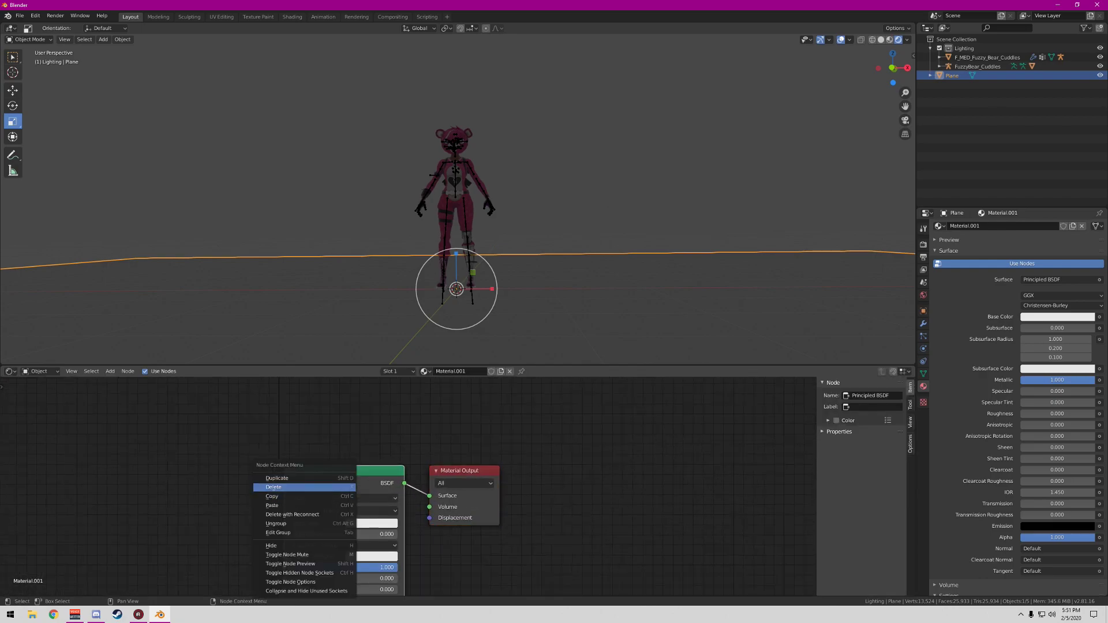
{"action": "left_click", "coordinate": [274, 487]}
Add an Environment Texture node and connect its Color output to the Material Output's Surface input
{"action": "left_click", "coordinate": [110, 372]}
{"action": "left_click", "coordinate": [120, 382]}
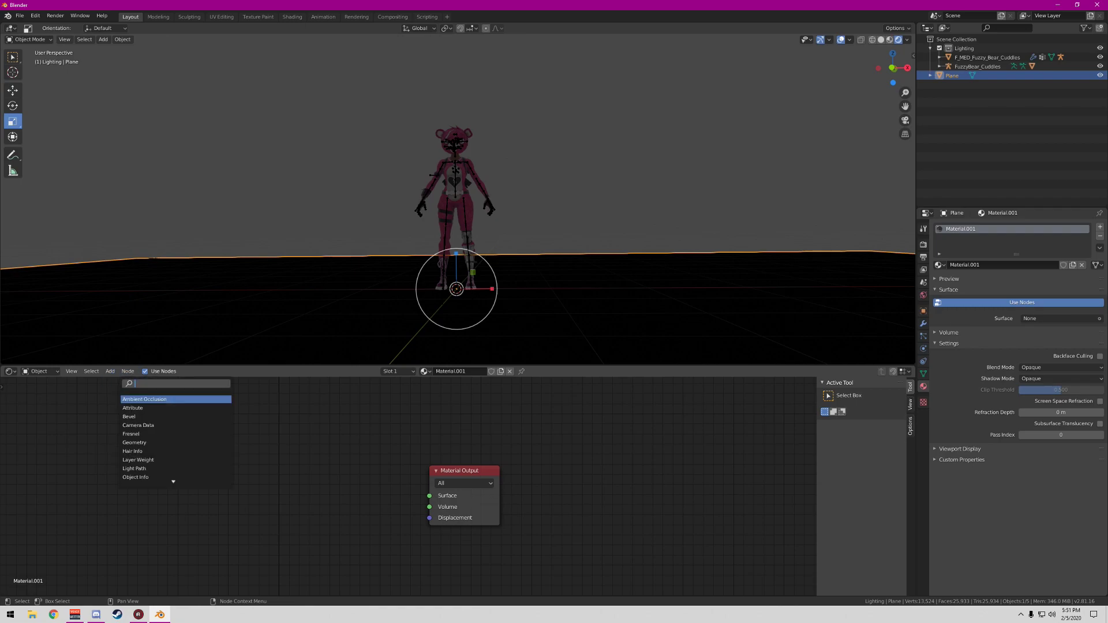
{"action": "type", "text": "env"}
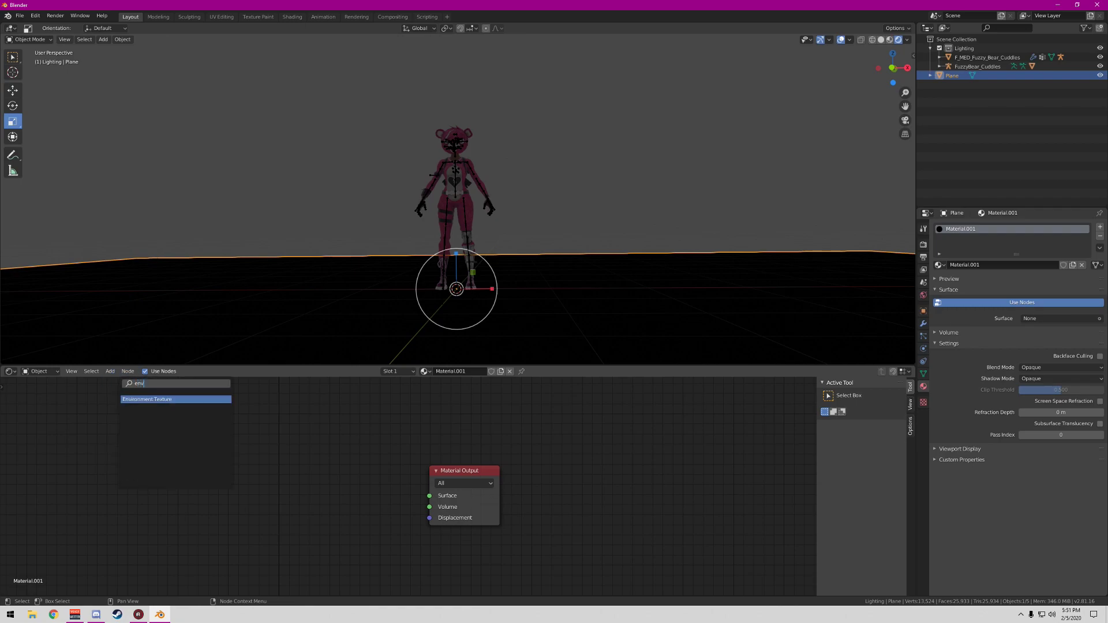
{"action": "key", "text": "Return"}
{"action": "left_click_drag", "start_coordinate": [411, 474], "coordinate": [429, 496]}
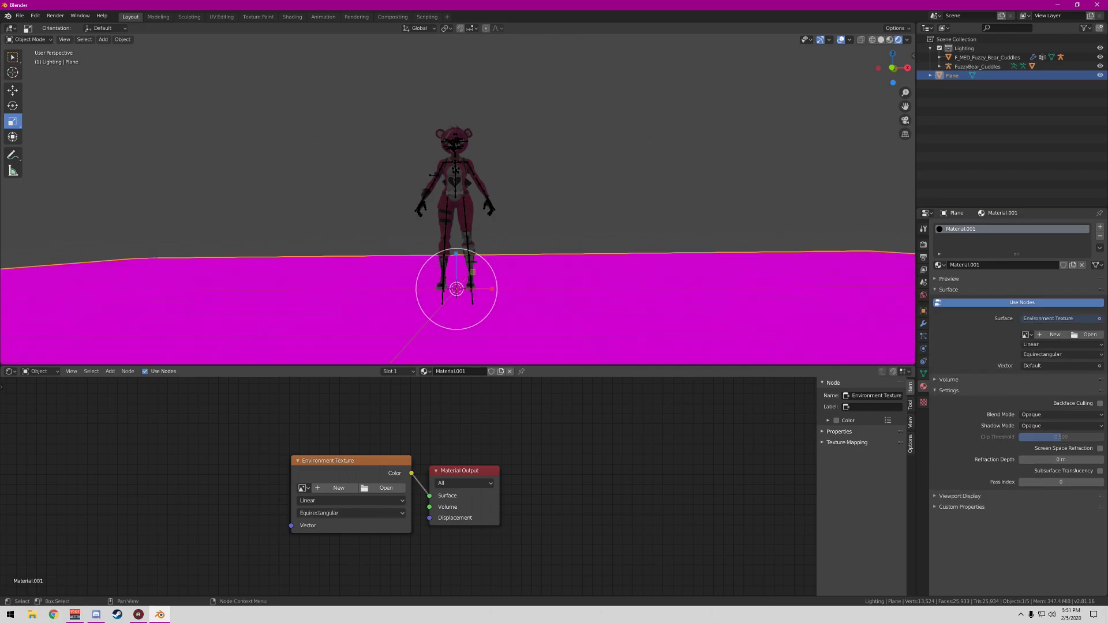
Load Kiara Dawn.hdr from the HDRIs folder into the Environment Texture node
{"action": "left_click", "coordinate": [383, 489]}
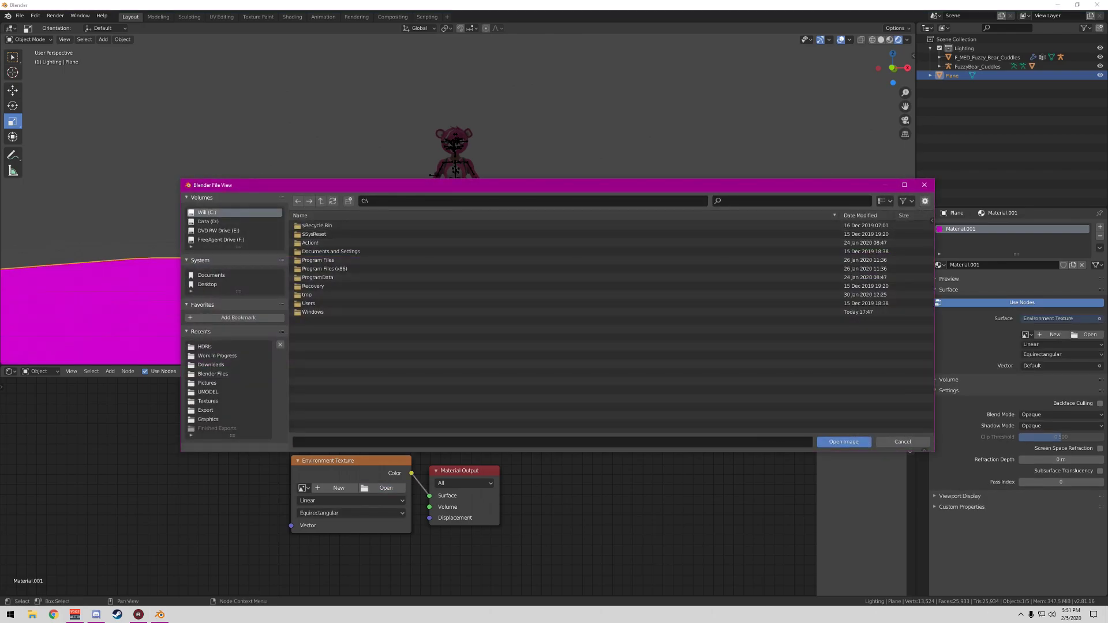
{"action": "left_click", "coordinate": [206, 347]}
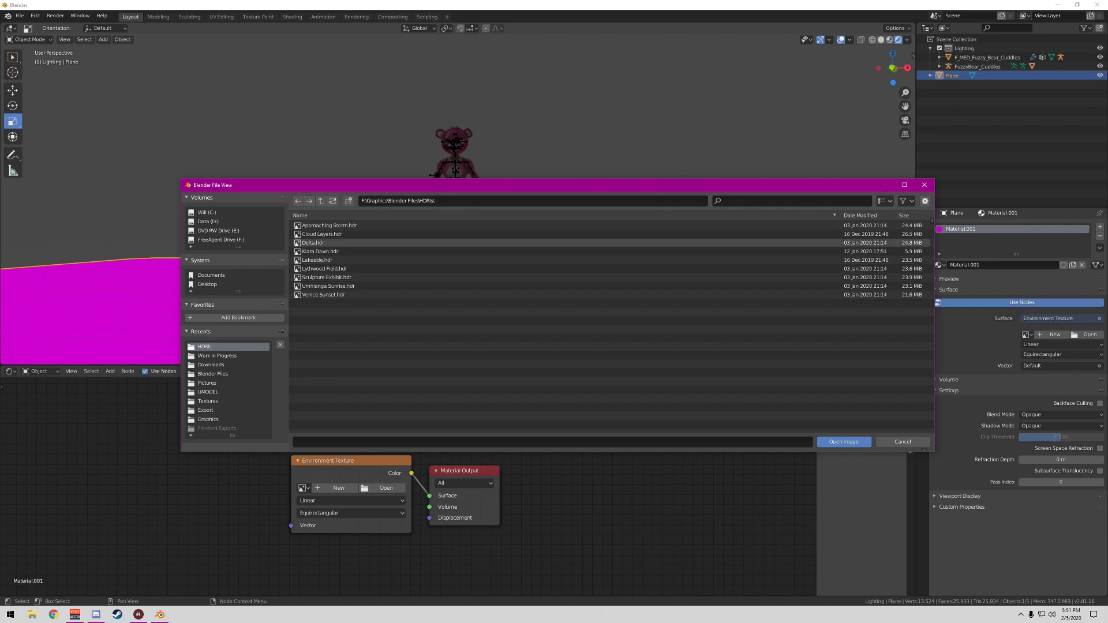
{"action": "double_click", "coordinate": [323, 252]}
{"action": "scroll", "coordinate": [458, 199], "scroll_direction": "up", "scroll_amount": 2}
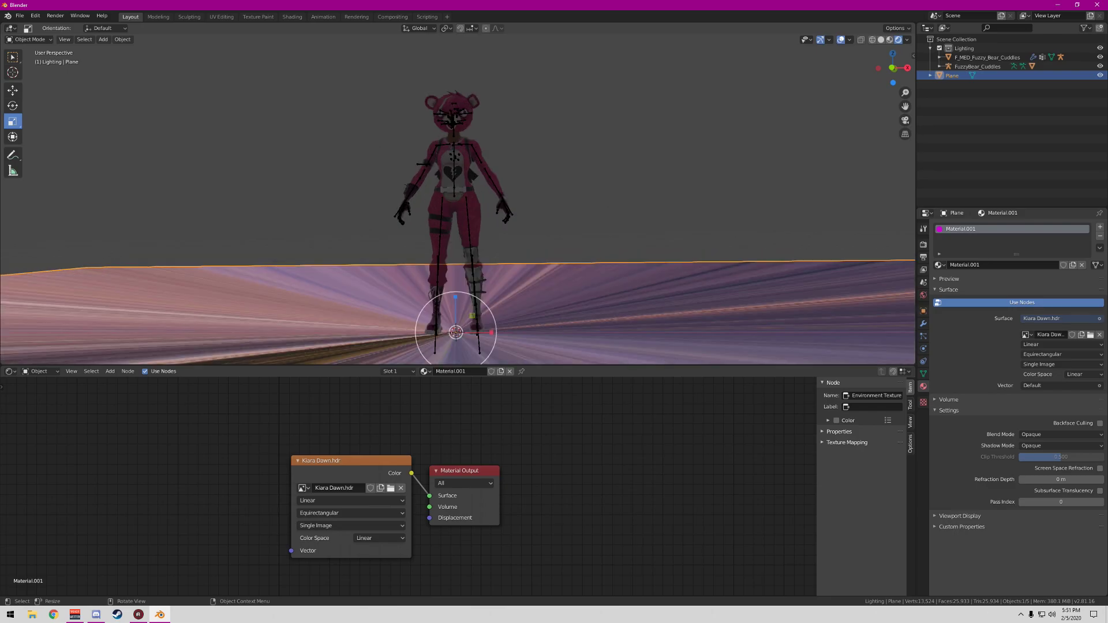
{"action": "scroll", "coordinate": [457, 199], "scroll_direction": "up", "scroll_amount": 1}
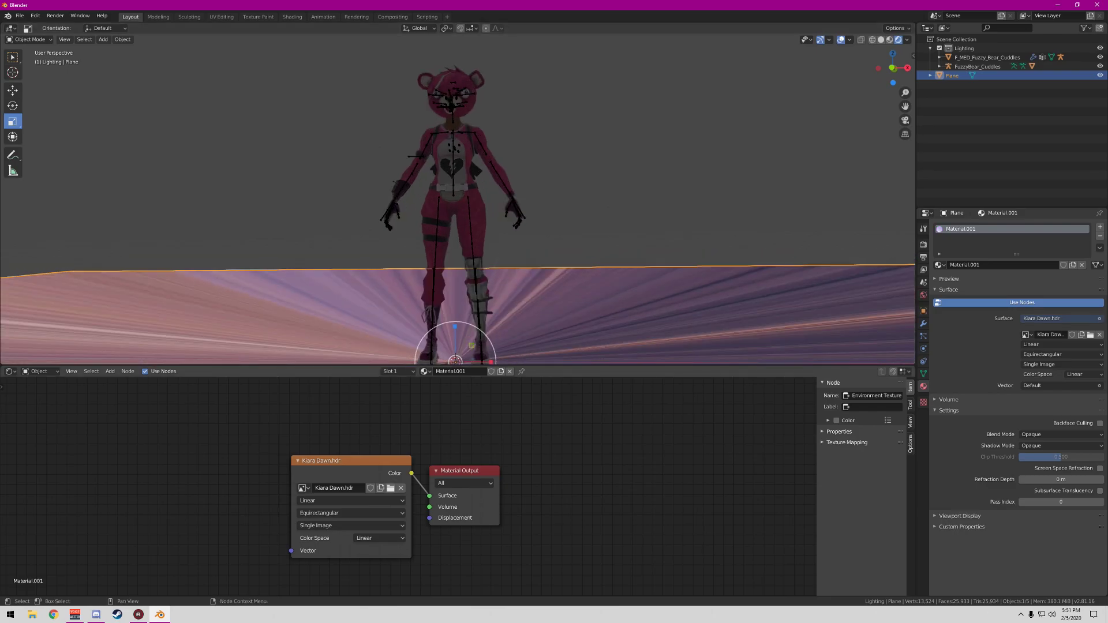
Try Cloud Layers.hdr as the environment texture image, and switch back to Kiara Dawn.hdr
{"action": "left_click", "coordinate": [391, 489]}
{"action": "double_click", "coordinate": [324, 235]}
{"action": "left_click", "coordinate": [391, 488]}
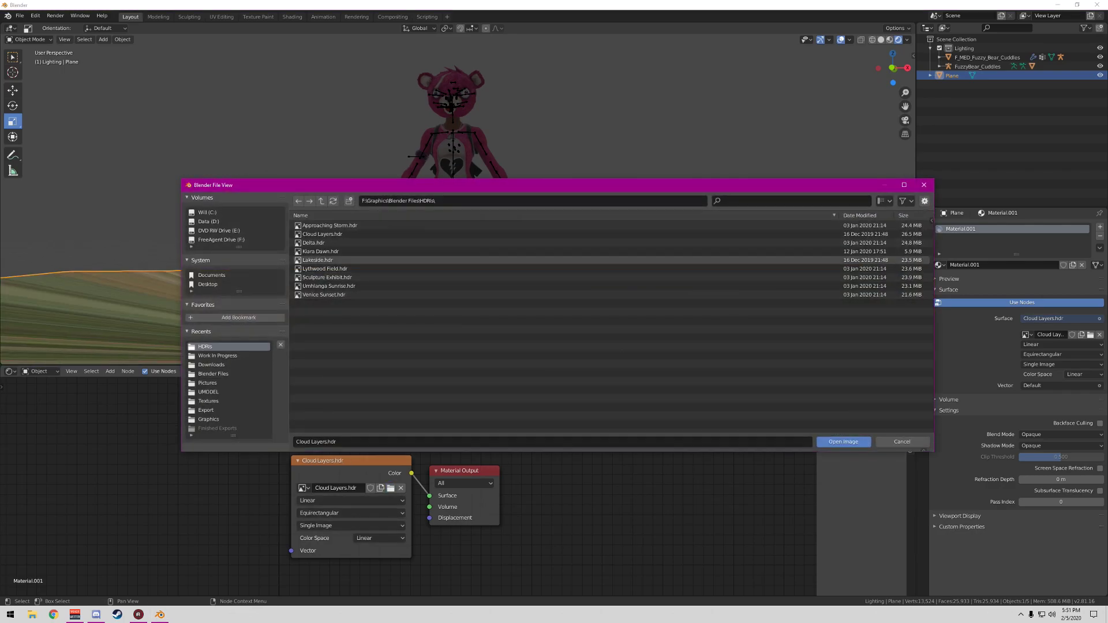
{"action": "double_click", "coordinate": [320, 251]}
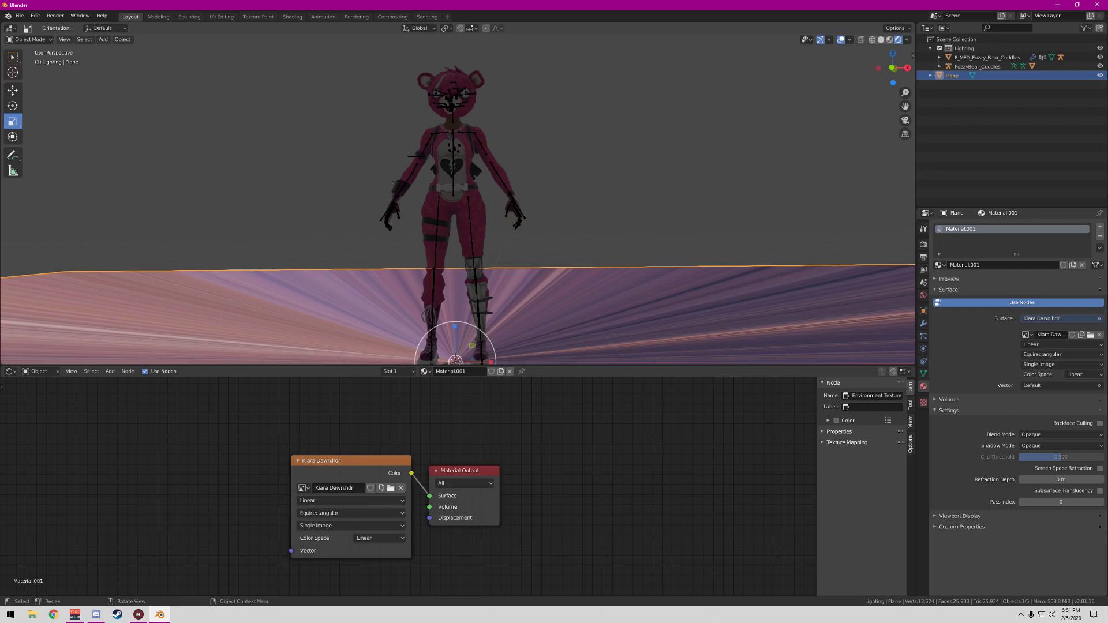
Turn off node use for the floor material and set Metallic to 1, Specular to 0 and Roughness to 0
{"action": "left_click_drag", "start_coordinate": [893, 68], "coordinate": [914, 97]}
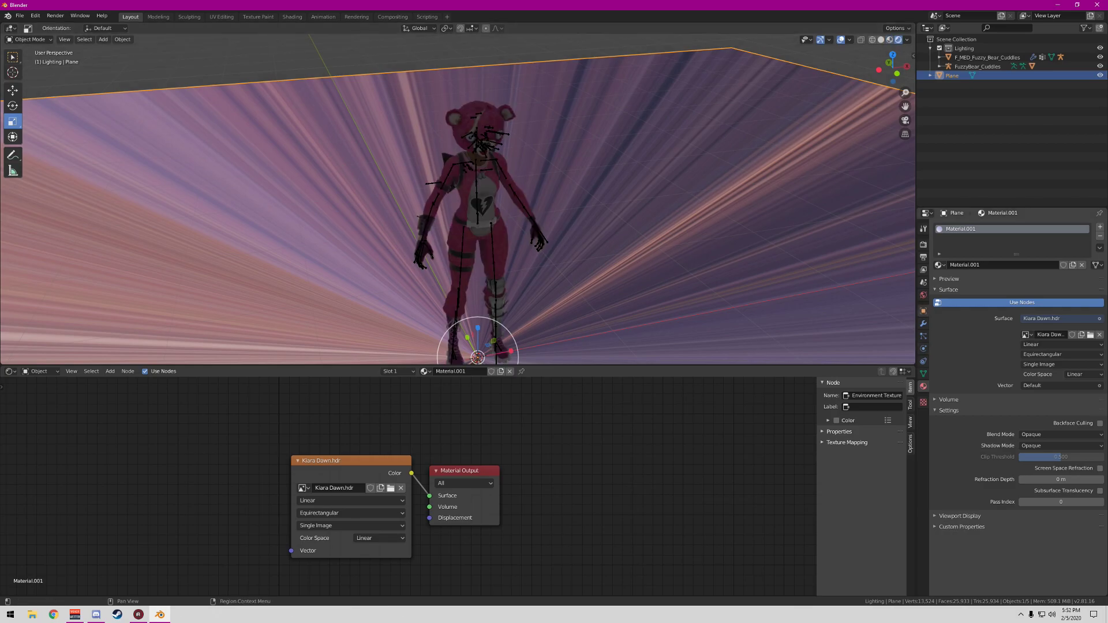
{"action": "left_click", "coordinate": [949, 290]}
{"action": "left_click", "coordinate": [949, 290]}
{"action": "left_click", "coordinate": [1022, 303]}
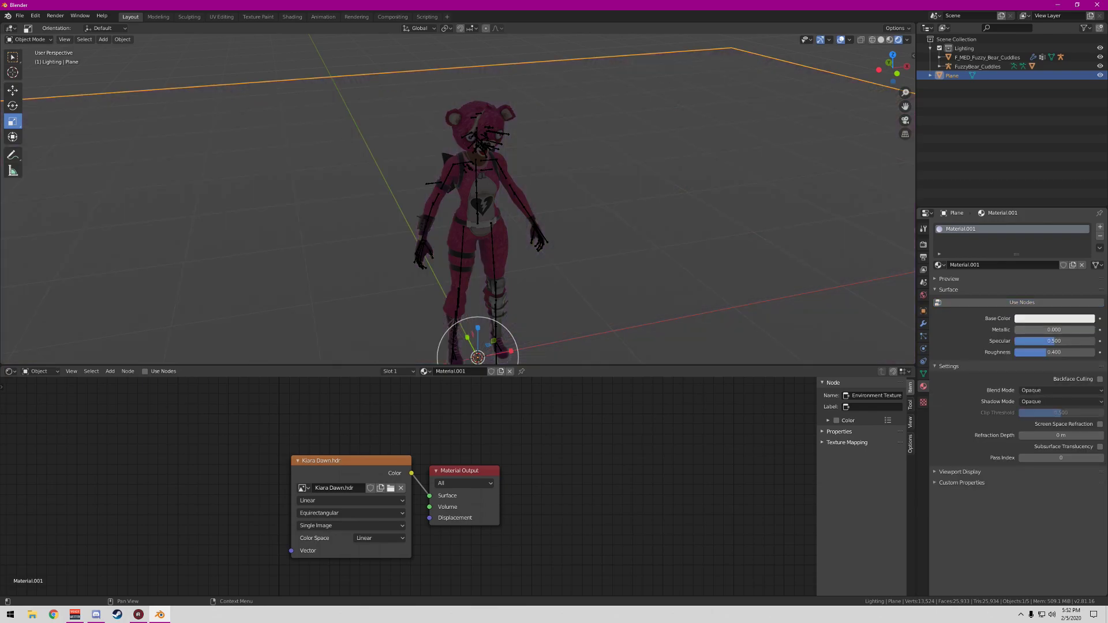
{"action": "mouse_move", "coordinate": [1055, 329]}
{"action": "left_mouse_down"}
{"action": "mouse_move", "coordinate": [1097, 330]}
{"action": "mouse_move", "coordinate": [1010, 341]}
{"action": "mouse_move", "coordinate": [1011, 352]}
{"action": "left_mouse_up"}
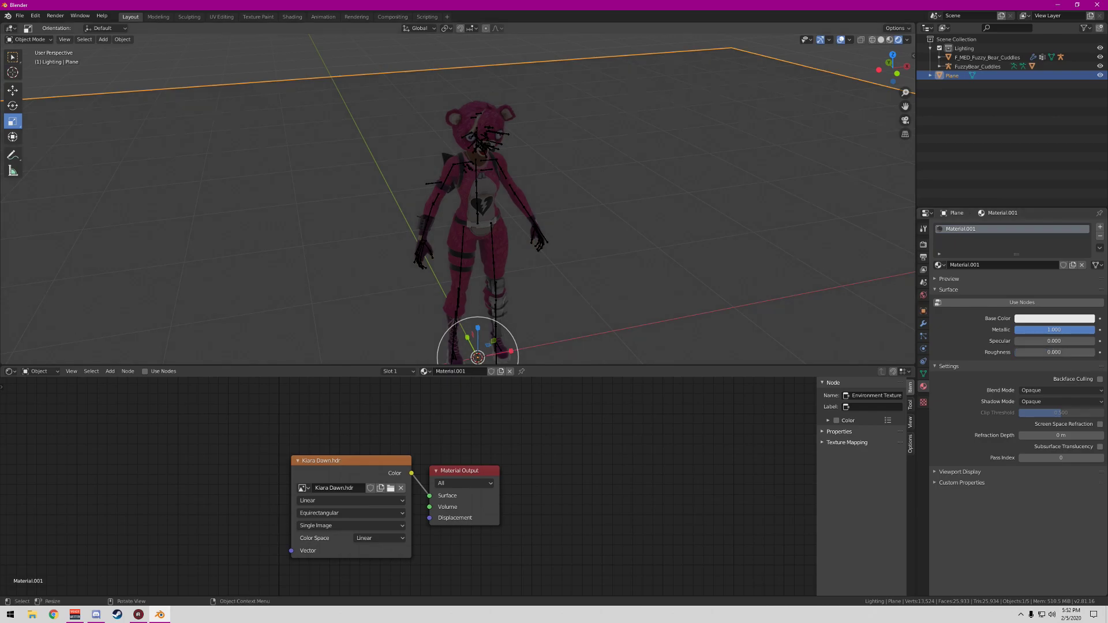
Try the floor material with nodes re-enabled and its Kiara Dawn.hdr image unlinked
{"action": "left_click", "coordinate": [1022, 303]}
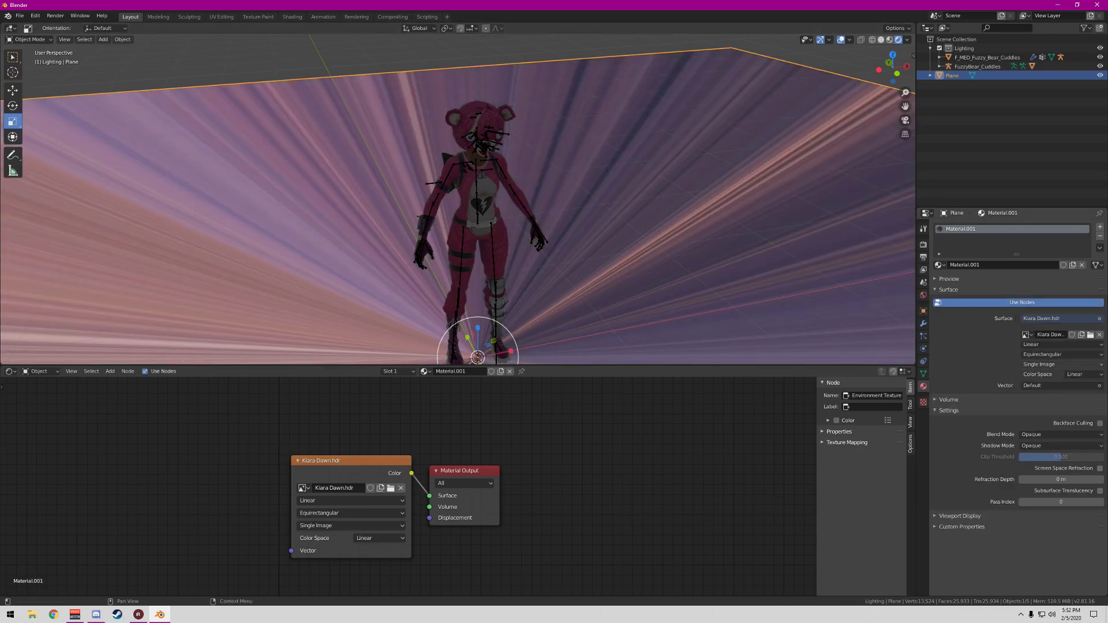
{"action": "left_click", "coordinate": [1061, 364]}
{"action": "left_click", "coordinate": [1056, 375]}
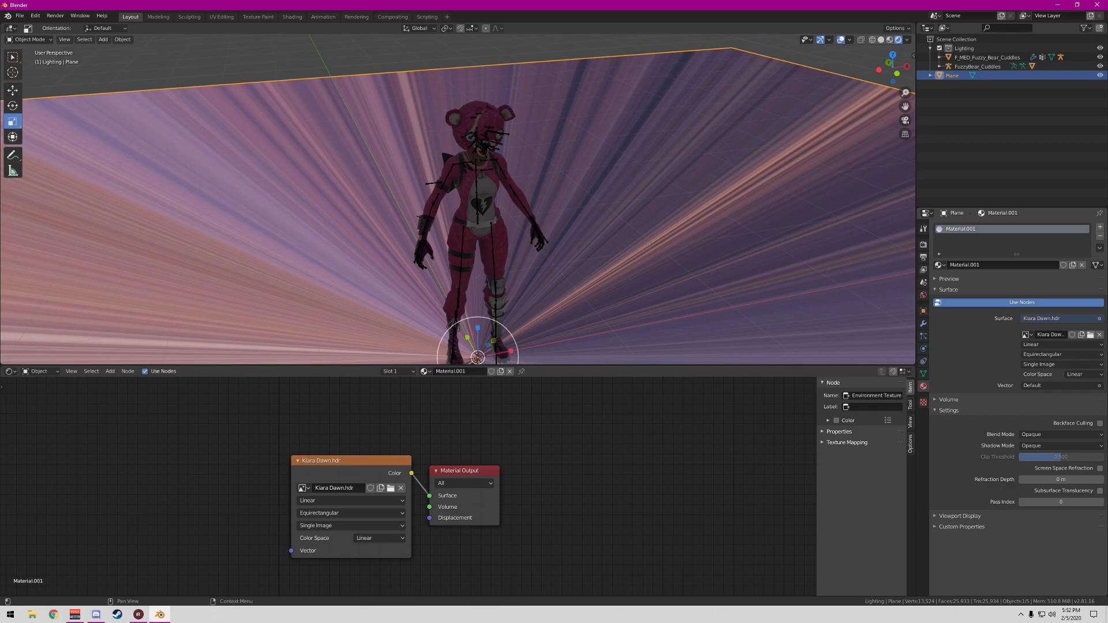
{"action": "left_click", "coordinate": [1099, 335]}
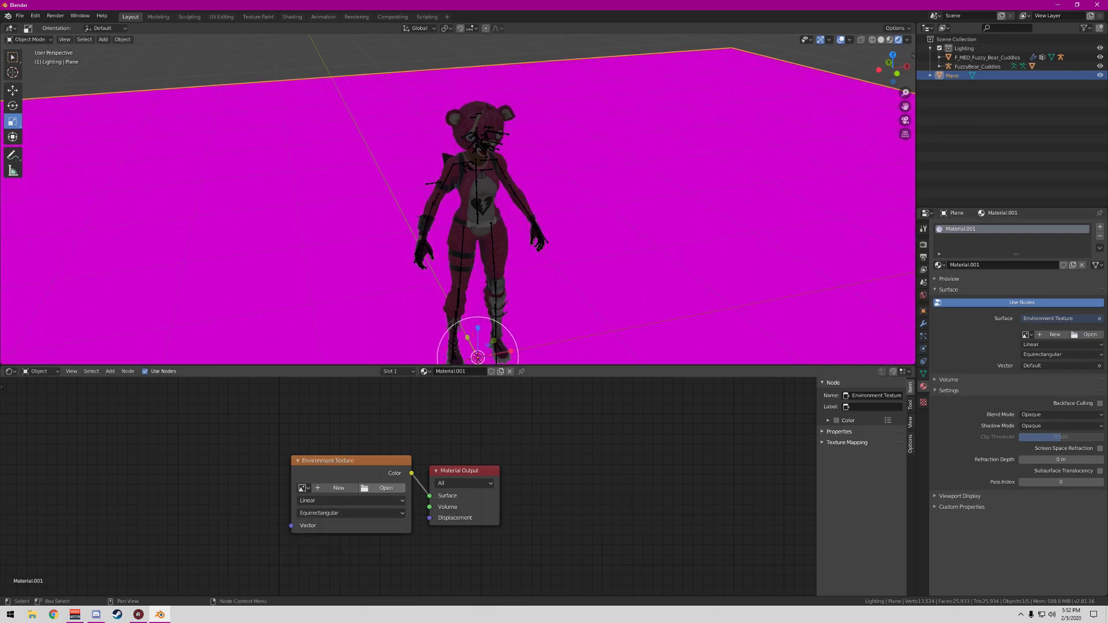
{"action": "left_click", "coordinate": [385, 489]}
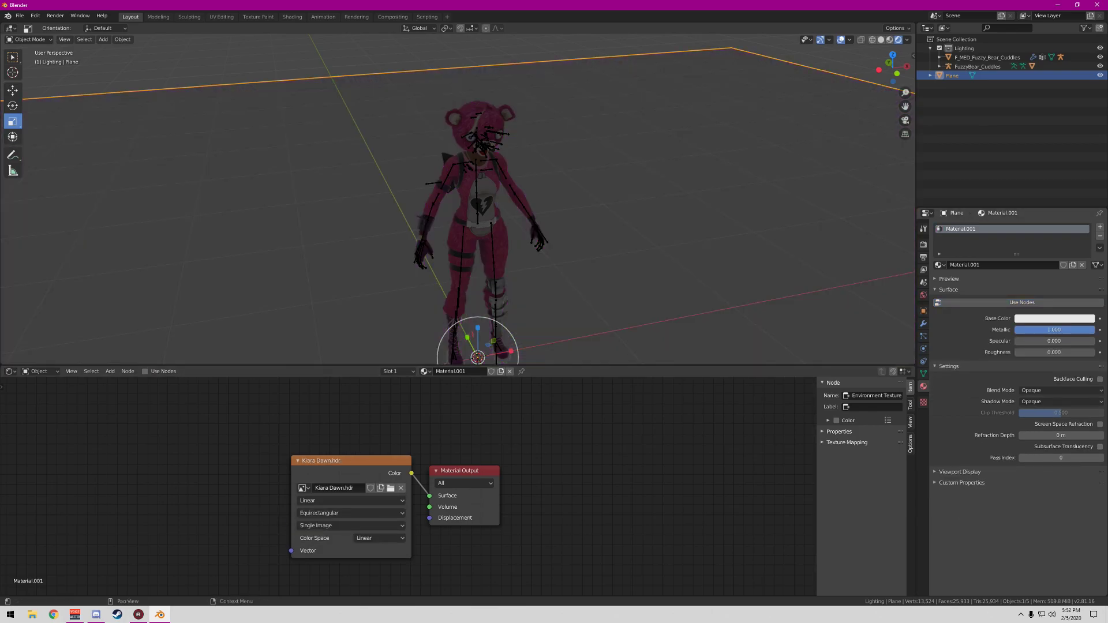
{"action": "left_click", "coordinate": [949, 290]}
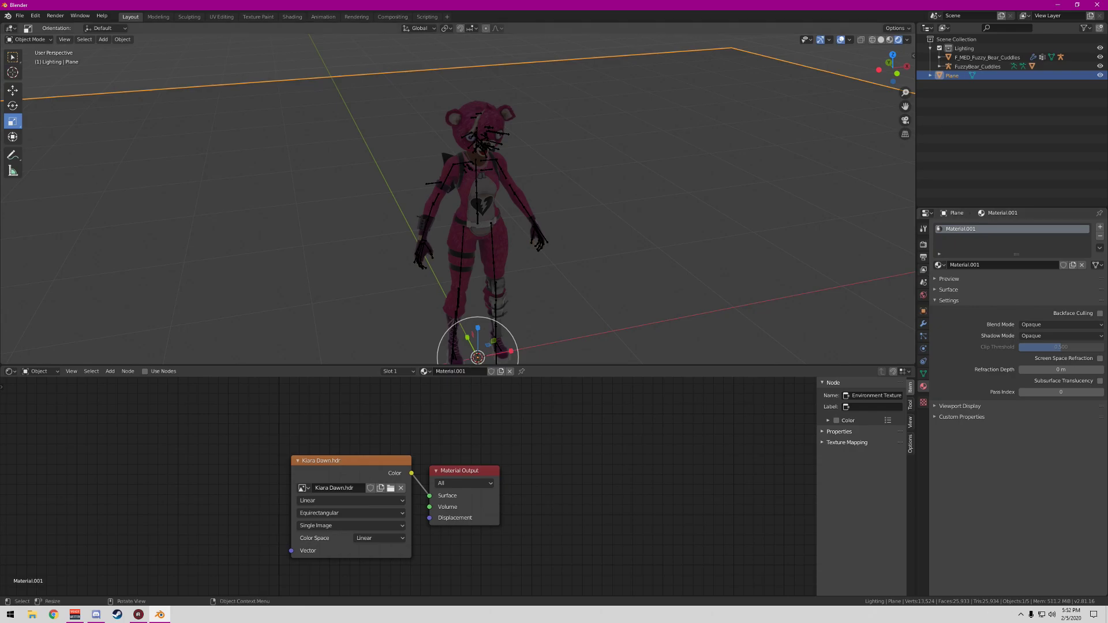
{"action": "right_click", "coordinate": [650, 167]}
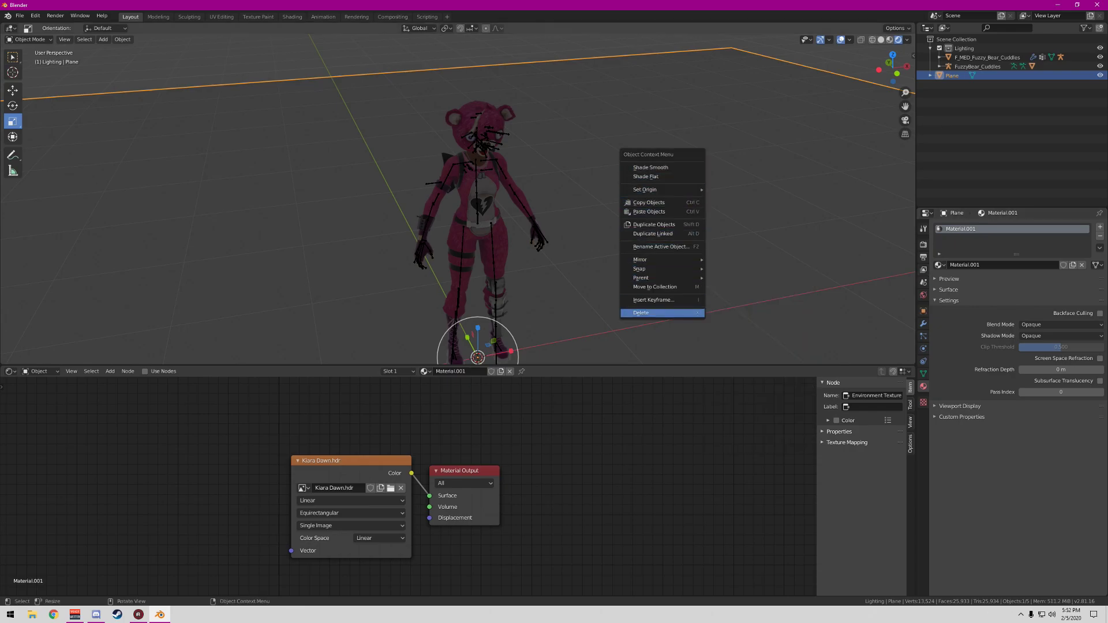
{"action": "left_click", "coordinate": [644, 313]}
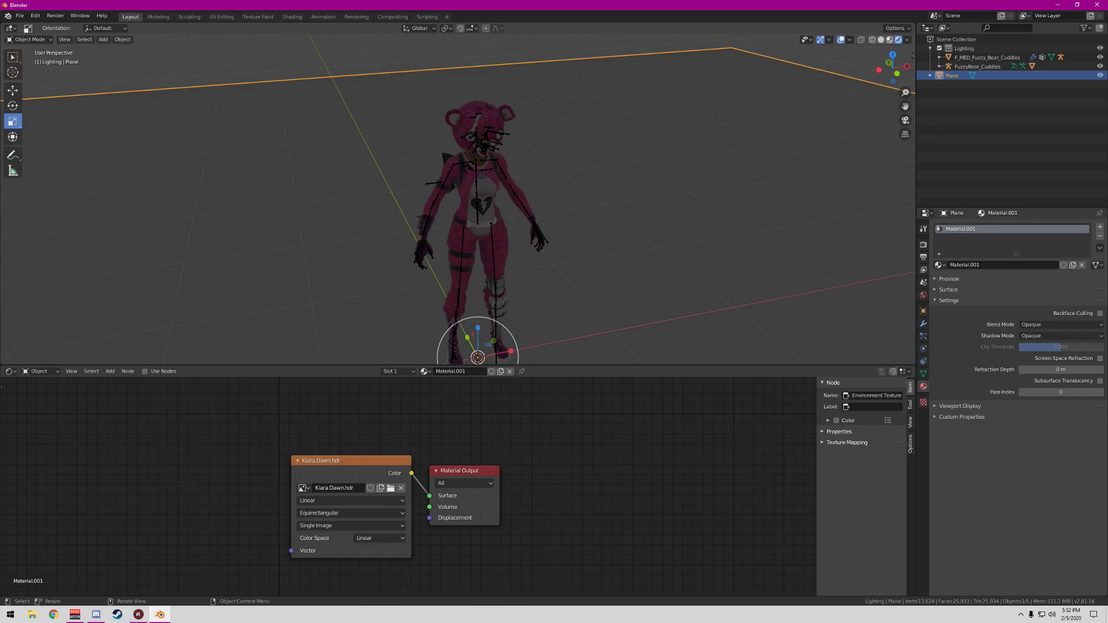
Set the floor material's Metallic to 0 while in material preview shading, and return to rendered shading
{"action": "left_click", "coordinate": [890, 40]}
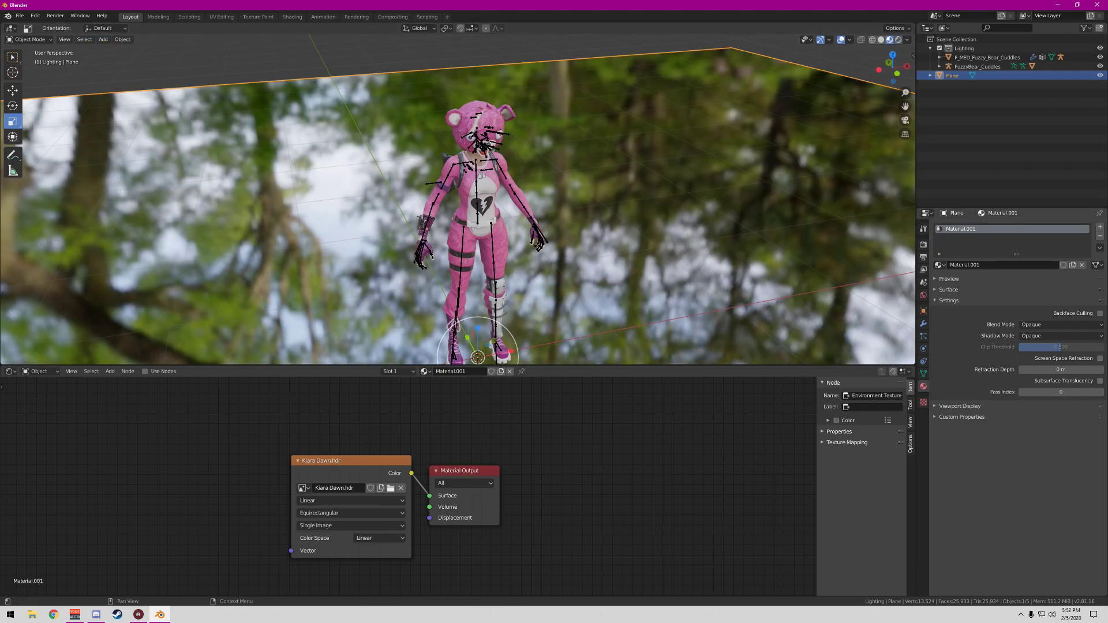
{"action": "left_click", "coordinate": [948, 290]}
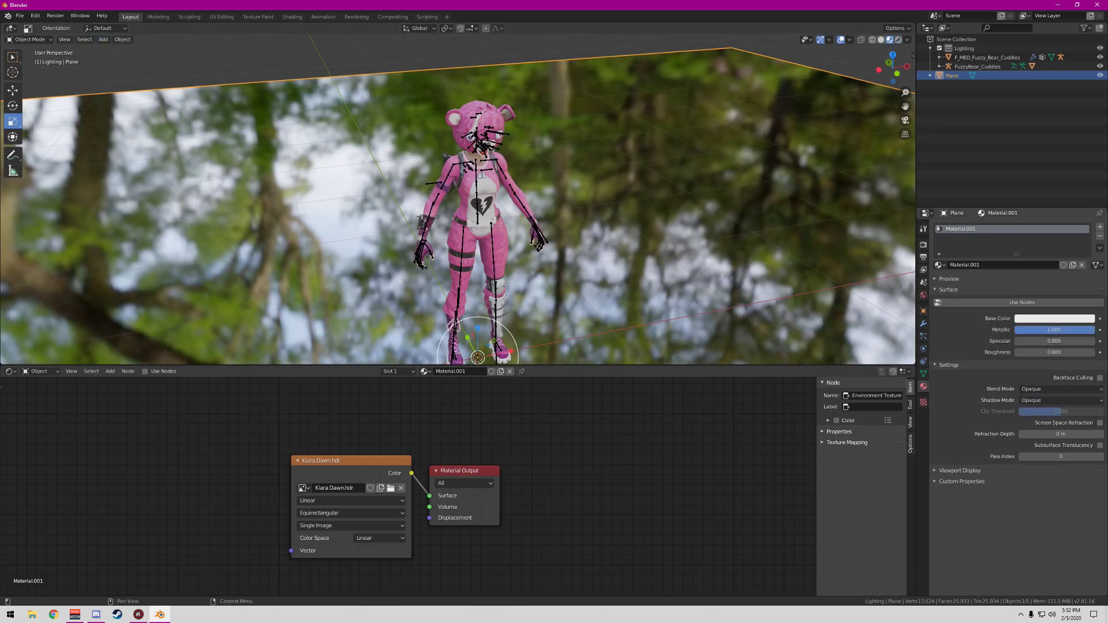
{"action": "left_click_drag", "start_coordinate": [1090, 330], "coordinate": [1017, 330]}
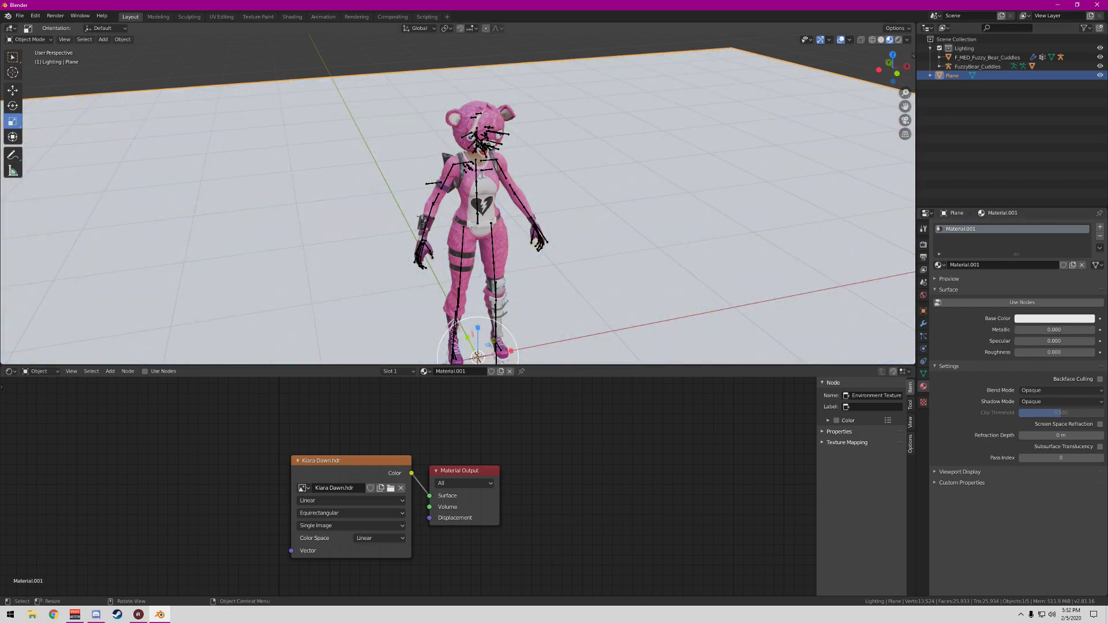
{"action": "left_click", "coordinate": [898, 39]}
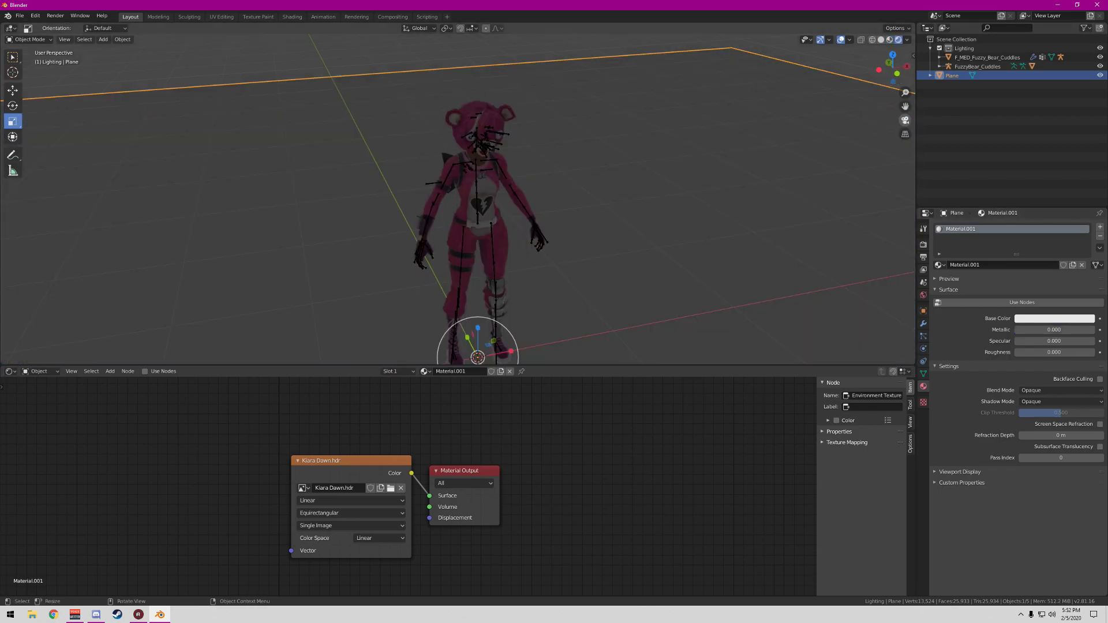
Move F_MED_Fuzzy_Bear_Cuddles and FuzzyBear_Cuddles out of the Lighting collection into the Scene Collection
{"action": "left_click_drag", "start_coordinate": [893, 68], "coordinate": [858, 44]}
{"action": "left_click", "coordinate": [843, 109]}
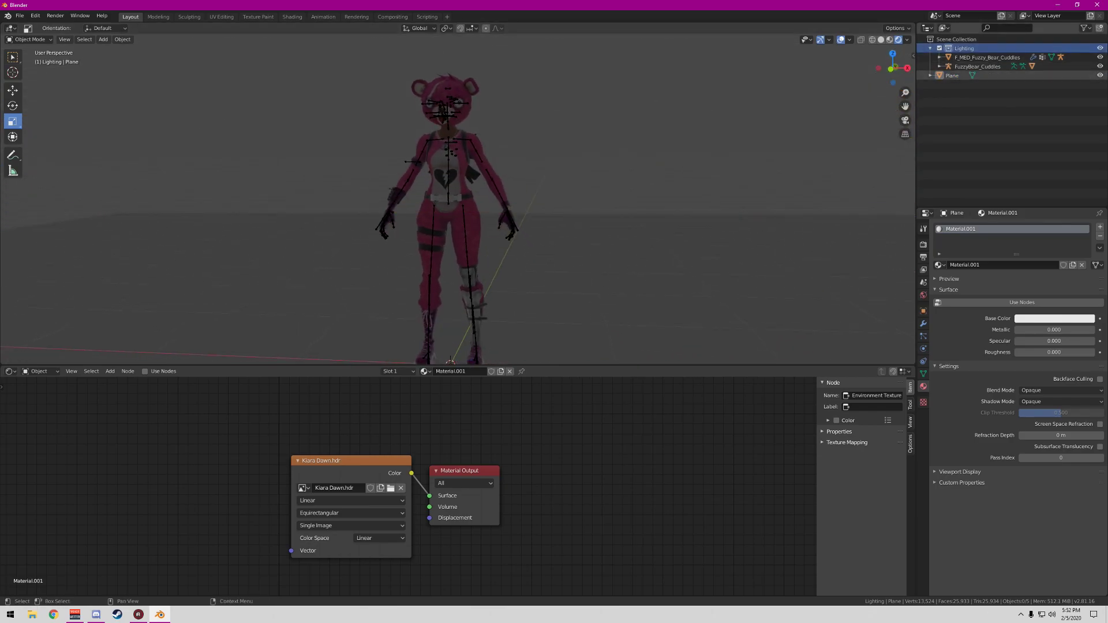
{"action": "left_click", "coordinate": [978, 67]}
{"action": "left_click", "coordinate": [986, 58]}
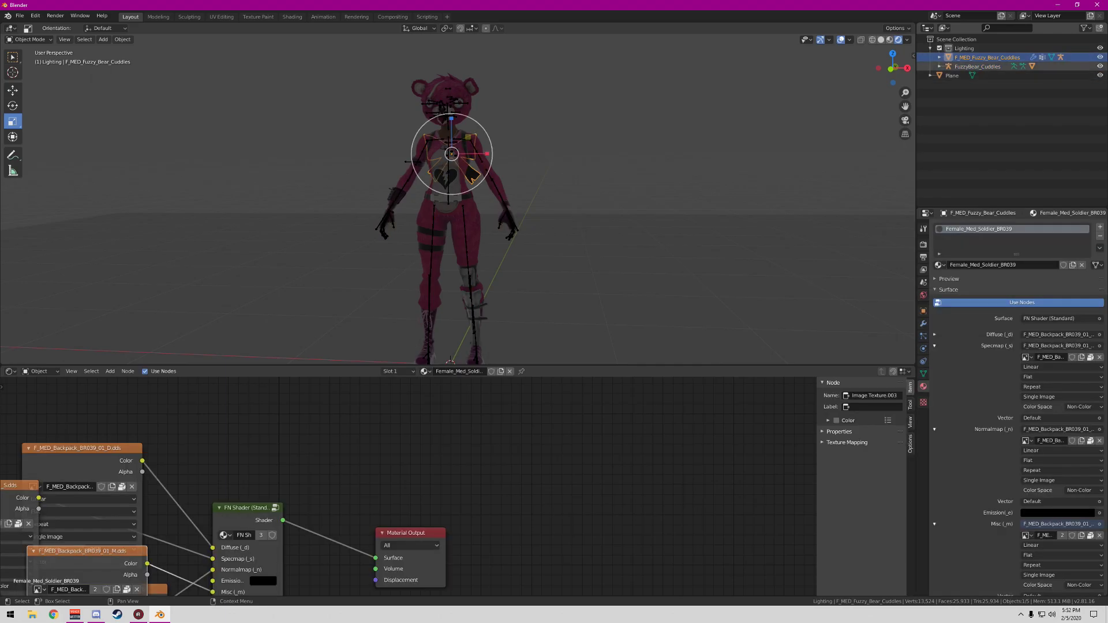
{"action": "left_click", "coordinate": [979, 67], "text": "shift"}
{"action": "left_click_drag", "start_coordinate": [979, 66], "coordinate": [979, 158]}
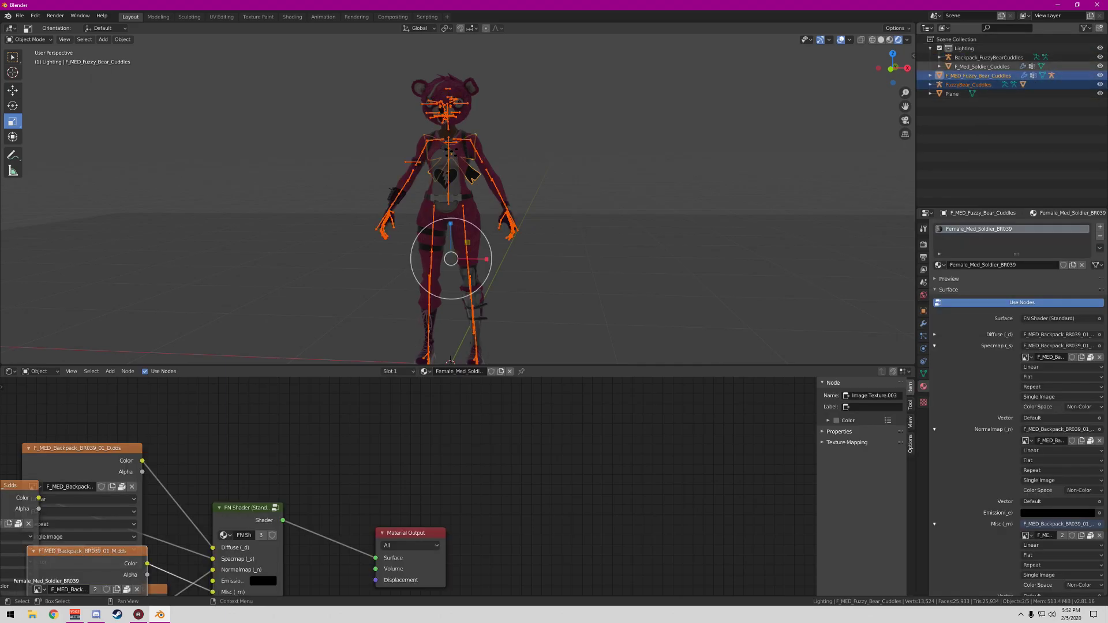
Move Backpack_FuzzyBearCuddles and F_Med_Soldier_Cuddles out of the Lighting collection as well
{"action": "left_click", "coordinate": [965, 48]}
{"action": "left_click", "coordinate": [980, 58]}
{"action": "left_click", "coordinate": [979, 66], "text": "shift"}
{"action": "left_click_drag", "start_coordinate": [979, 66], "coordinate": [977, 118]}
Add a Sun light to the Lighting collection
{"action": "left_click", "coordinate": [964, 48]}
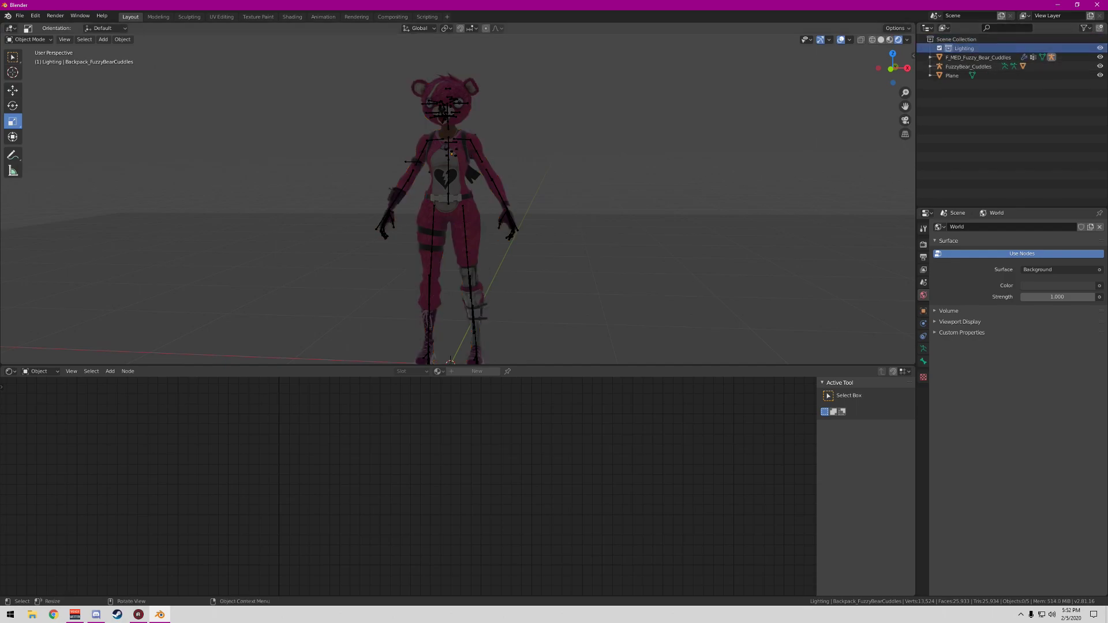
{"action": "left_click", "coordinate": [20, 15]}
{"action": "left_click", "coordinate": [103, 39]}
{"action": "mouse_move", "coordinate": [133, 152]}
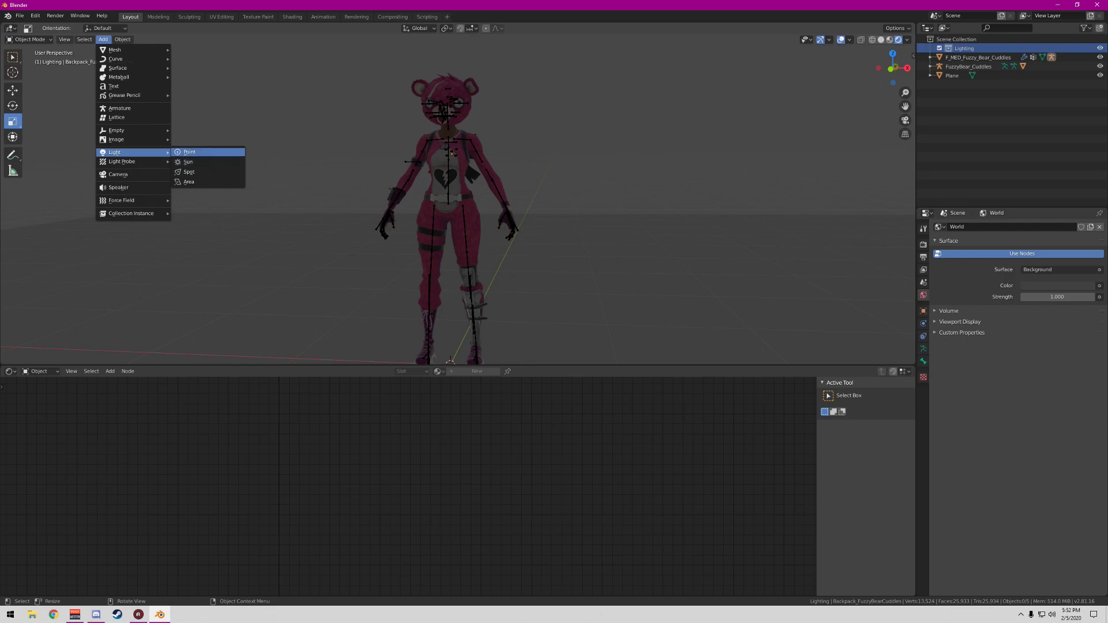
{"action": "left_click", "coordinate": [188, 162]}
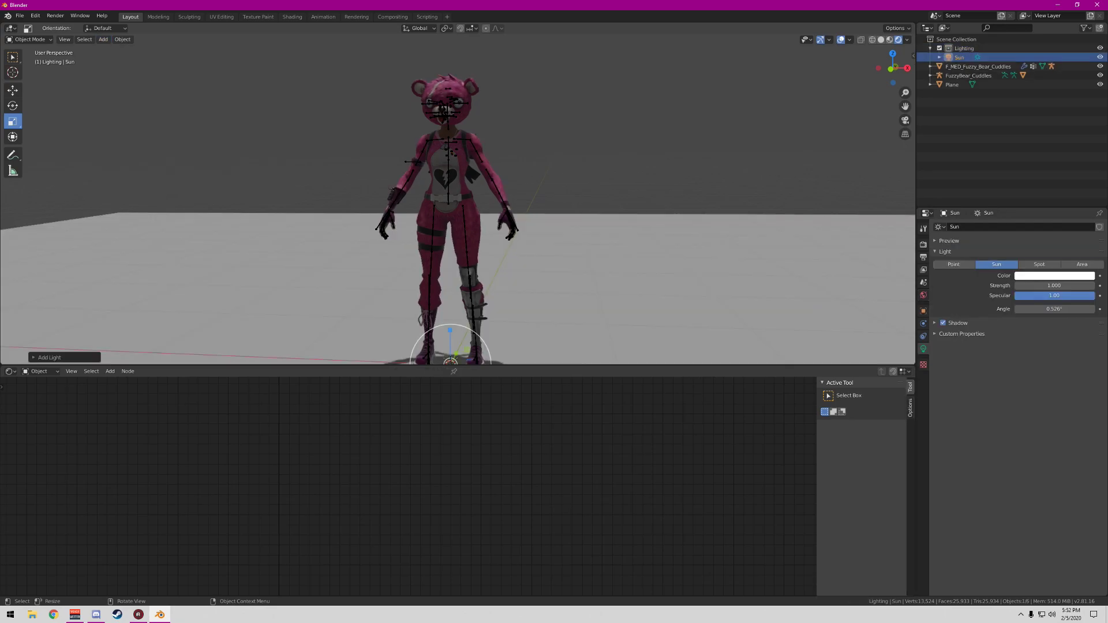
Move the Sun light straight up along the Z axis, high above the bear character
{"action": "left_click_drag", "start_coordinate": [893, 69], "coordinate": [883, 70]}
{"action": "scroll", "coordinate": [458, 200], "scroll_direction": "down", "scroll_amount": 3}
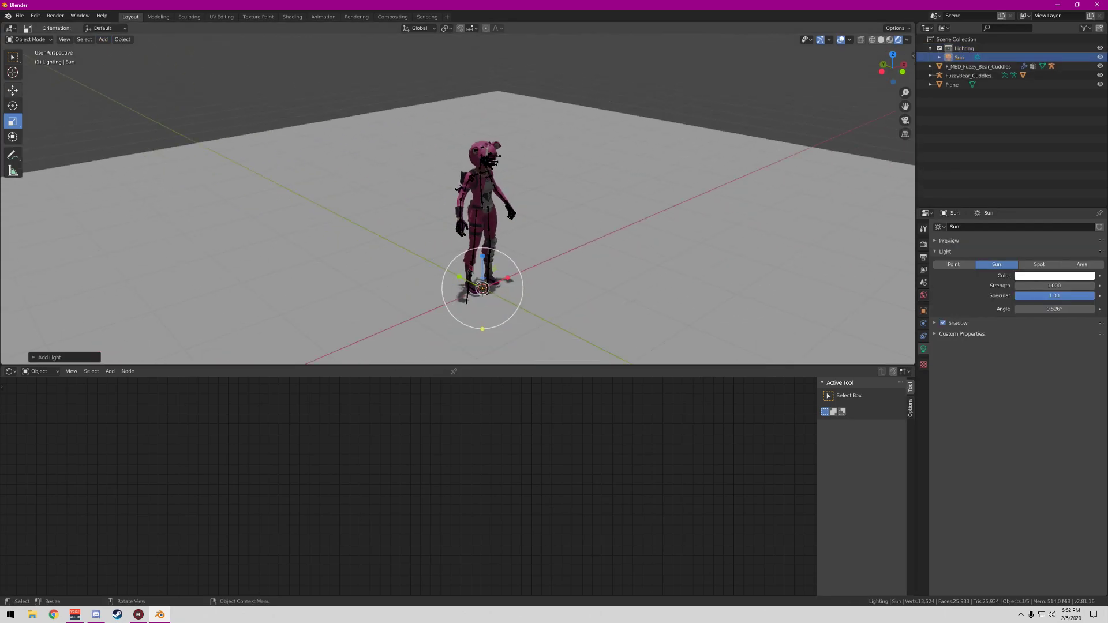
{"action": "left_click", "coordinate": [12, 91]}
{"action": "scroll", "coordinate": [458, 199], "scroll_direction": "down", "scroll_amount": 4}
{"action": "left_click_drag", "start_coordinate": [470, 209], "coordinate": [469, 141]}
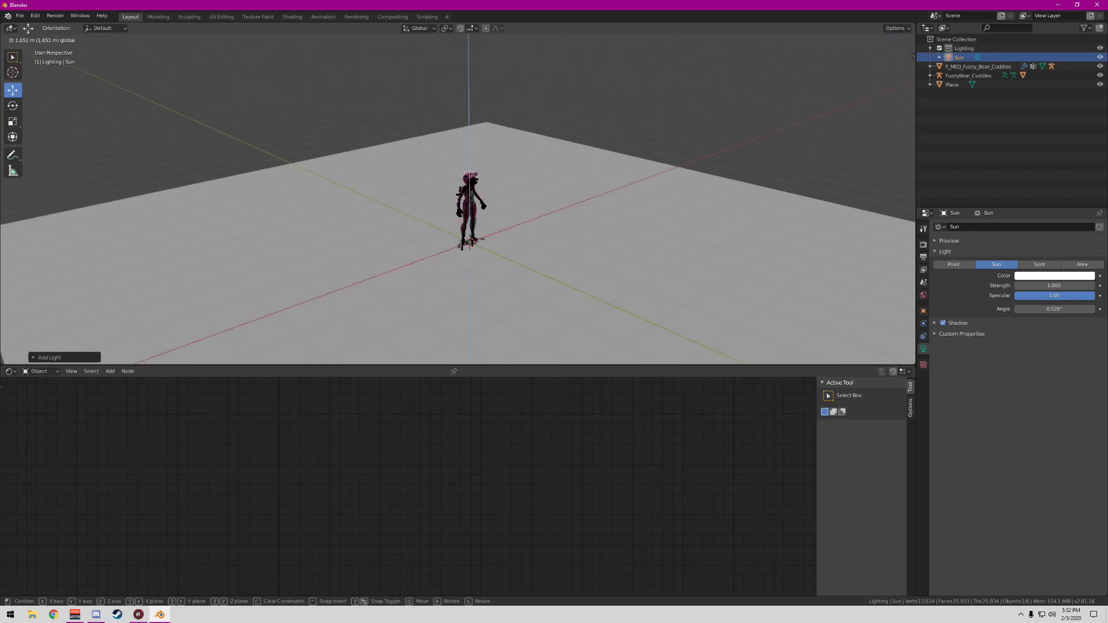
{"action": "left_click_drag", "start_coordinate": [469, 56], "coordinate": [469, 55]}
{"action": "scroll", "coordinate": [468, 56], "scroll_direction": "down", "scroll_amount": 3}
{"action": "left_click_drag", "start_coordinate": [466, 107], "coordinate": [464, 31]}
Reselect the Sun light and frame the bear character up close from the front
{"action": "right_click", "coordinate": [665, 286]}
{"action": "left_click", "coordinate": [707, 173]}
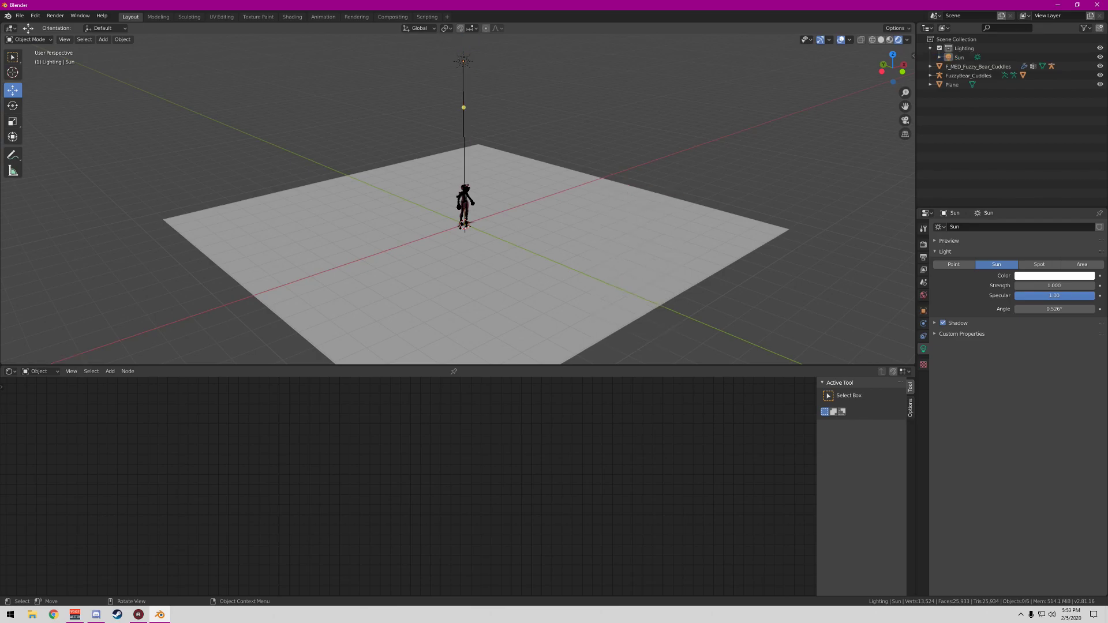
{"action": "left_click", "coordinate": [959, 58]}
{"action": "scroll", "coordinate": [884, 65], "scroll_direction": "up", "scroll_amount": 10}
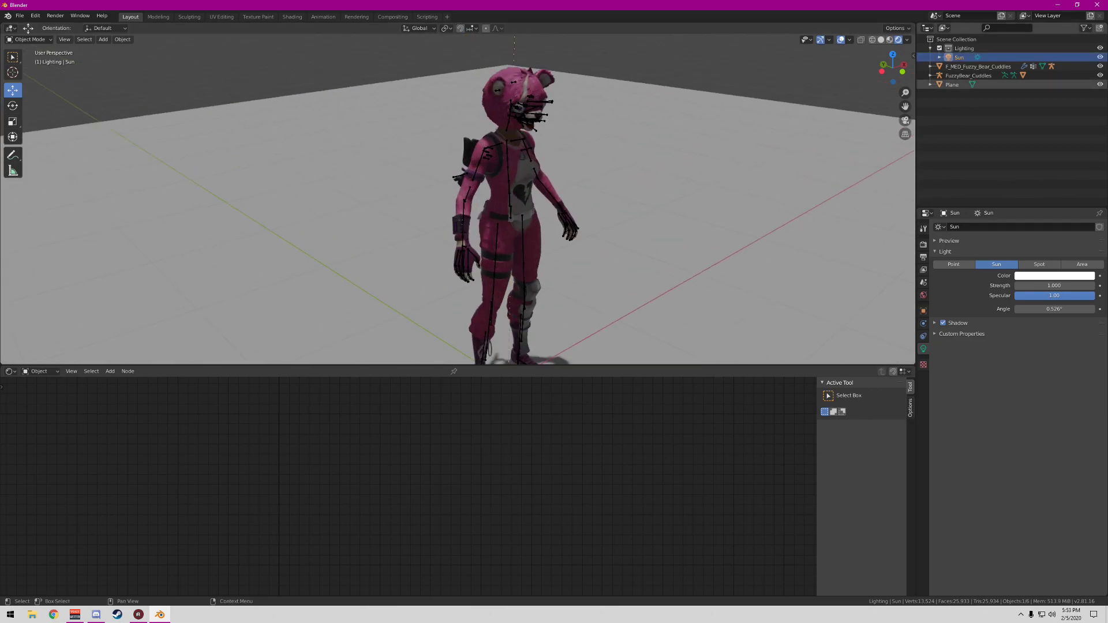
{"action": "left_click_drag", "start_coordinate": [884, 64], "coordinate": [816, 50]}
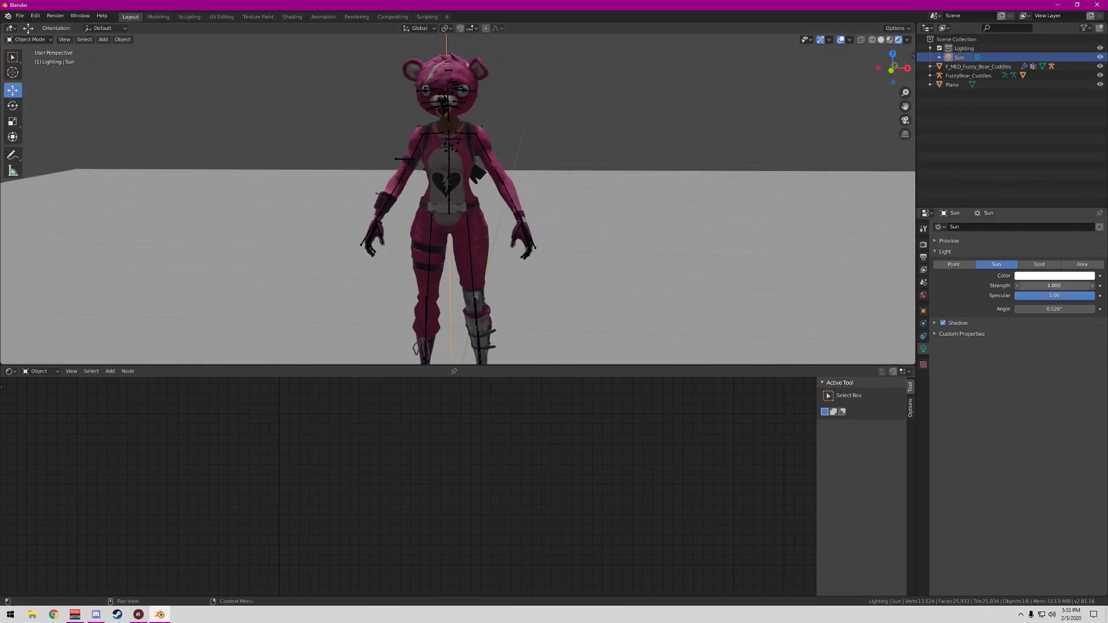
Set the Sun light's strength to 5
{"action": "key", "text": "BackSpace"}
{"action": "key", "text": "BackSpace"}
{"action": "key", "text": "BackSpace"}
{"action": "type", "text": "5"}
{"action": "key", "text": "Return"}
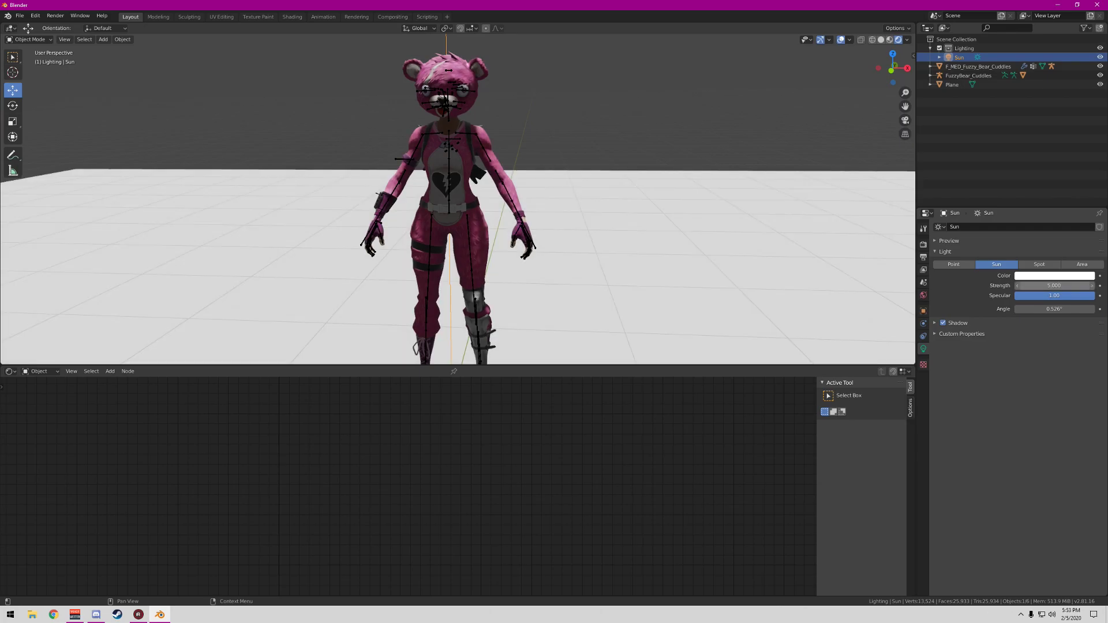
Duplicate the Sun light, move the copy along the Y axis behind the bear character, and lower it
{"action": "left_click_drag", "start_coordinate": [895, 68], "coordinate": [993, 91]}
{"action": "scroll", "coordinate": [458, 199], "scroll_direction": "down", "scroll_amount": 12}
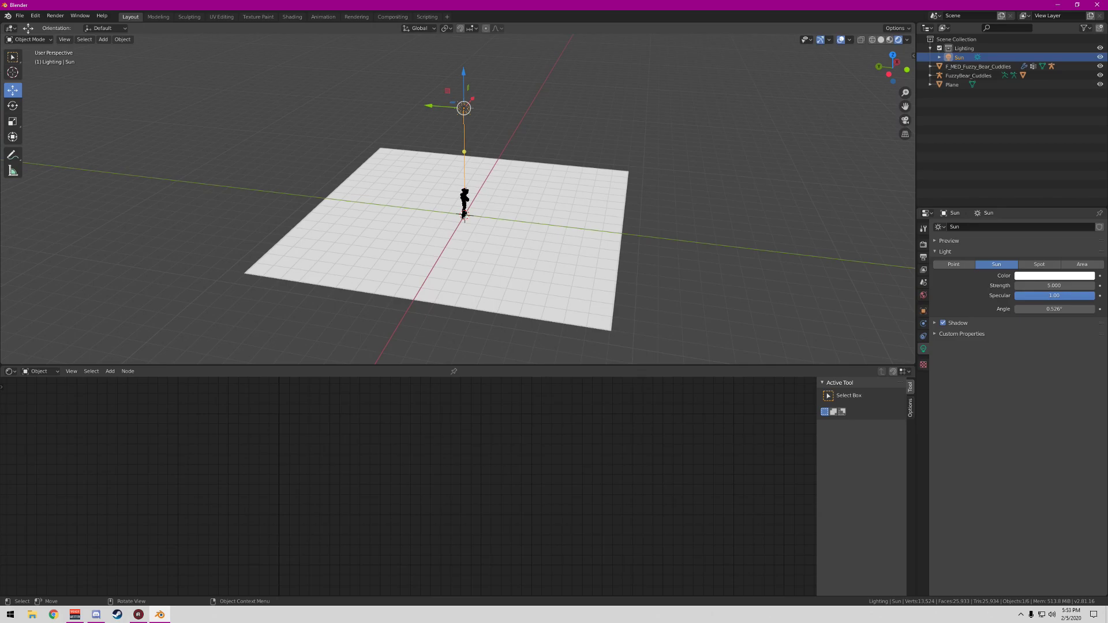
{"action": "key", "text": "ctrl+c"}
{"action": "key", "text": "ctrl+v"}
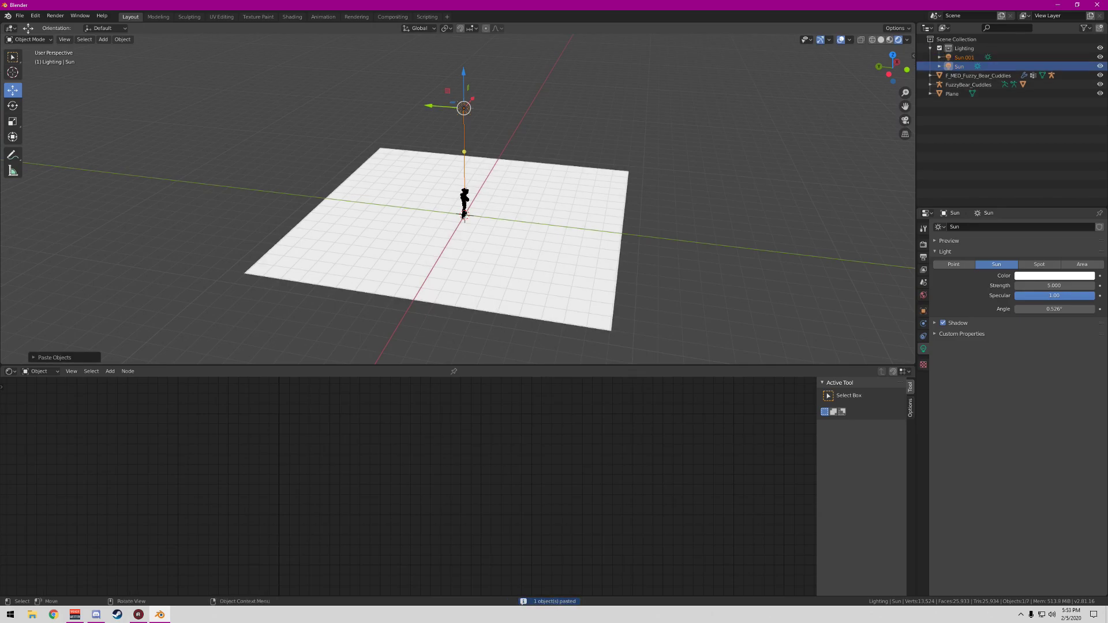
{"action": "left_click_drag", "start_coordinate": [429, 106], "coordinate": [290, 96]}
{"action": "left_click_drag", "start_coordinate": [321, 62], "coordinate": [290, 141]}
Rotate the duplicated Sun light so its beam runs almost horizontally toward the back of the character's head
{"action": "left_click", "coordinate": [12, 106]}
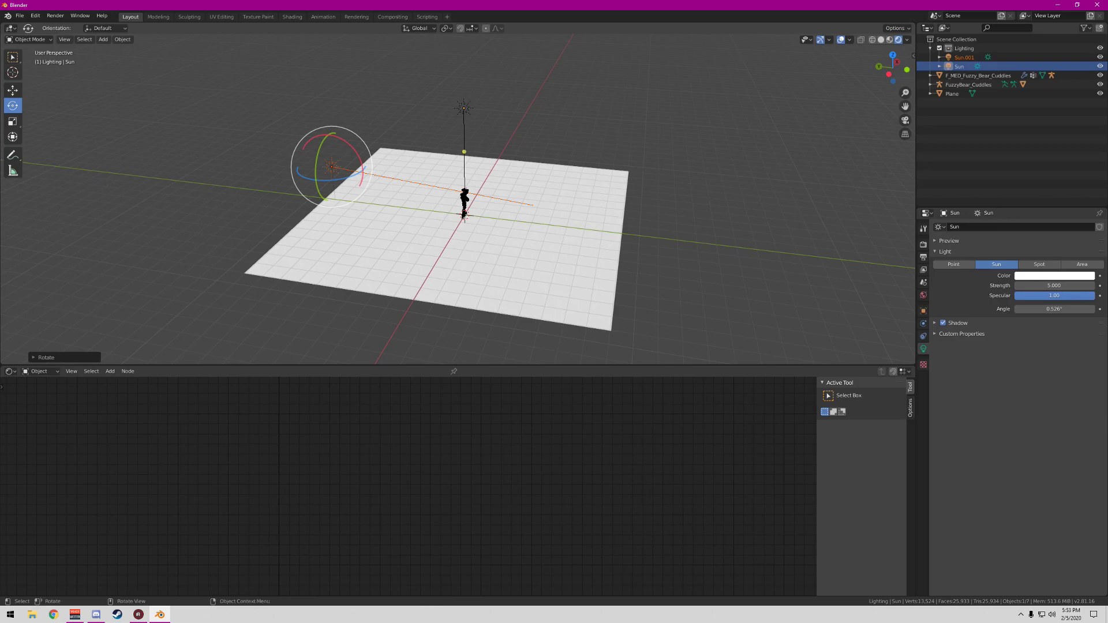
{"action": "left_click_drag", "start_coordinate": [887, 70], "coordinate": [936, 55]}
{"action": "scroll", "coordinate": [458, 199], "scroll_direction": "up", "scroll_amount": 8}
{"action": "scroll", "coordinate": [458, 199], "scroll_direction": "up", "scroll_amount": 4}
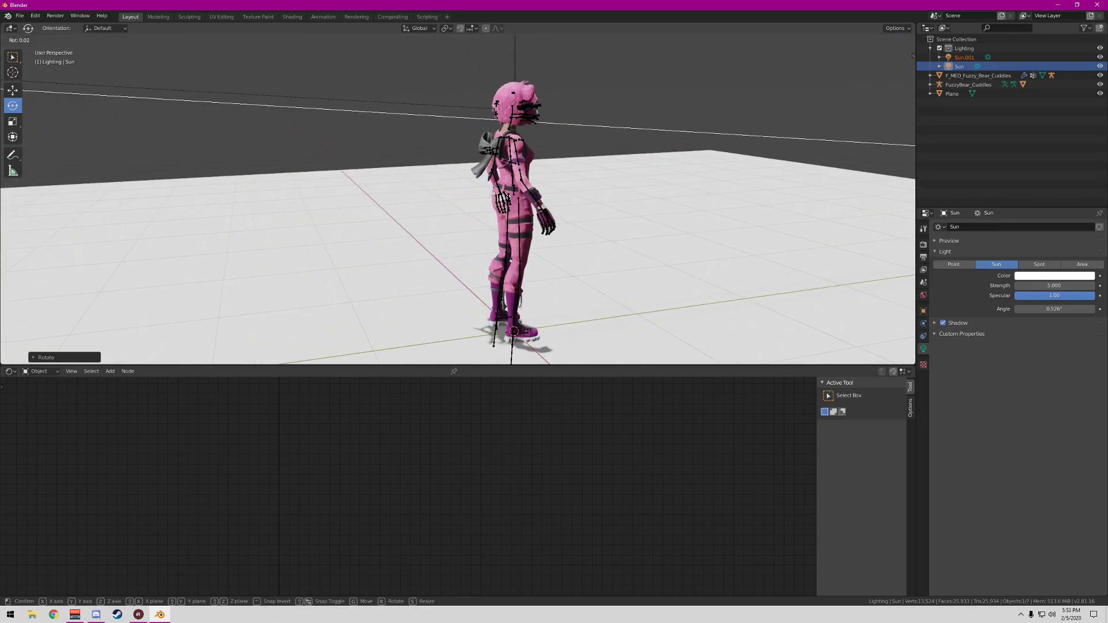
{"action": "scroll", "coordinate": [458, 199], "scroll_direction": "down", "scroll_amount": 6}
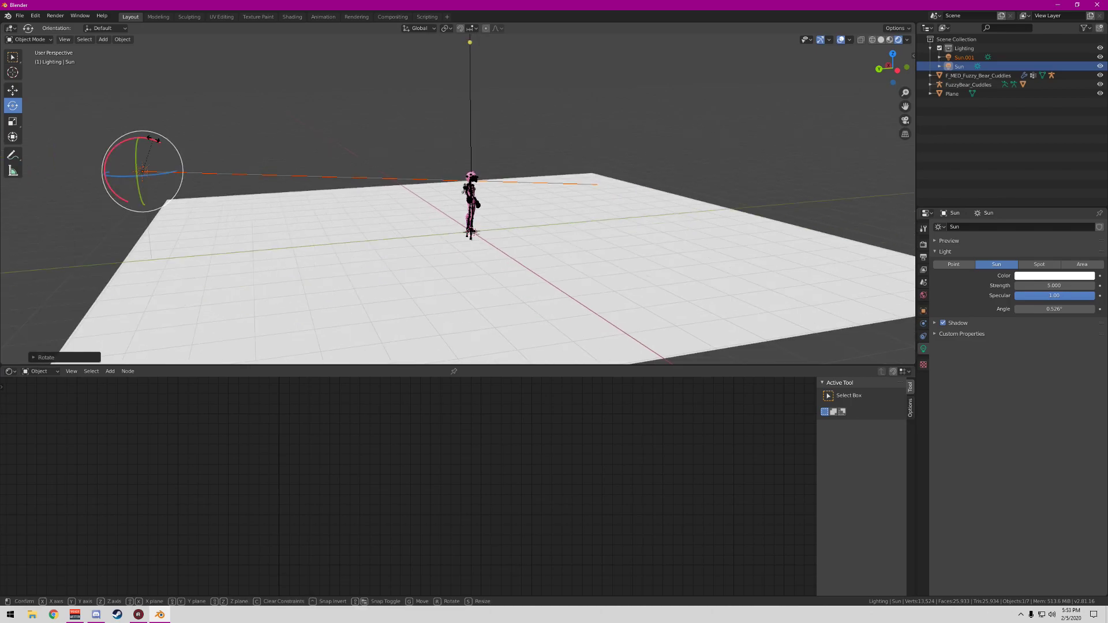
{"action": "left_click_drag", "start_coordinate": [152, 140], "coordinate": [153, 139]}
{"action": "scroll", "coordinate": [457, 199], "scroll_direction": "up", "scroll_amount": 8}
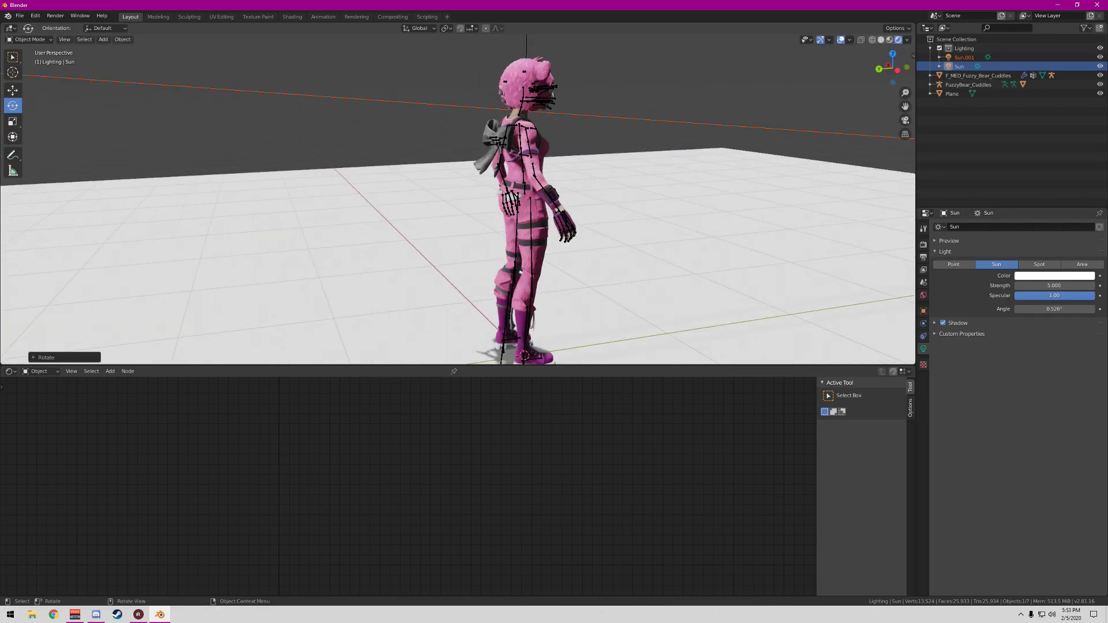
Select the Sun.001 light behind the character and set its strength to 10
{"action": "left_click_drag", "start_coordinate": [898, 64], "coordinate": [892, 68]}
{"action": "left_click", "coordinate": [499, 105]}
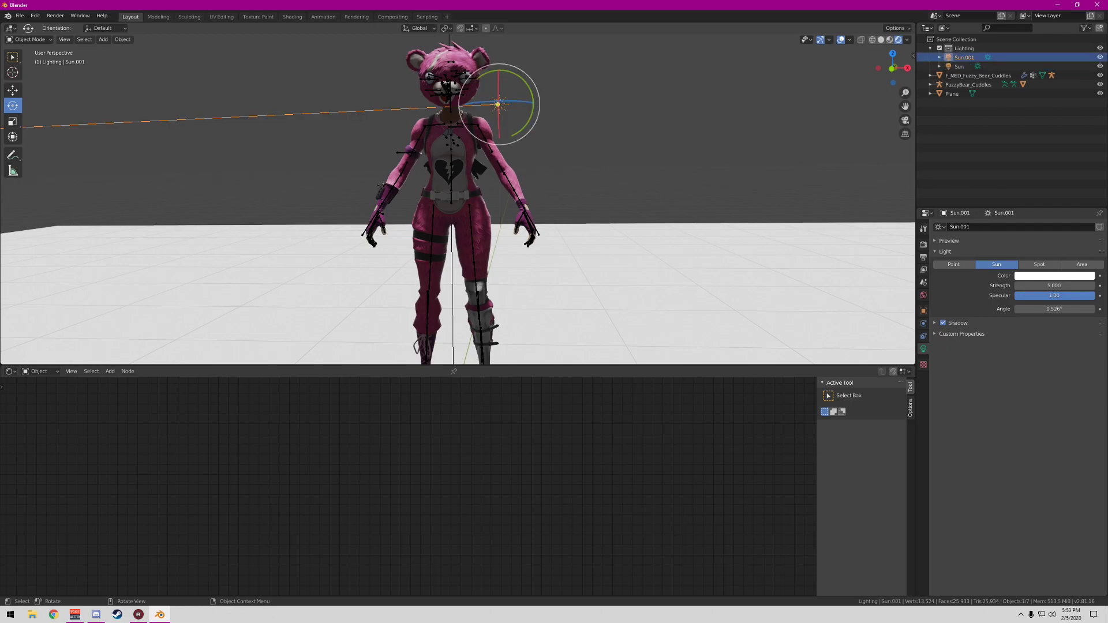
{"action": "left_click", "coordinate": [1058, 286]}
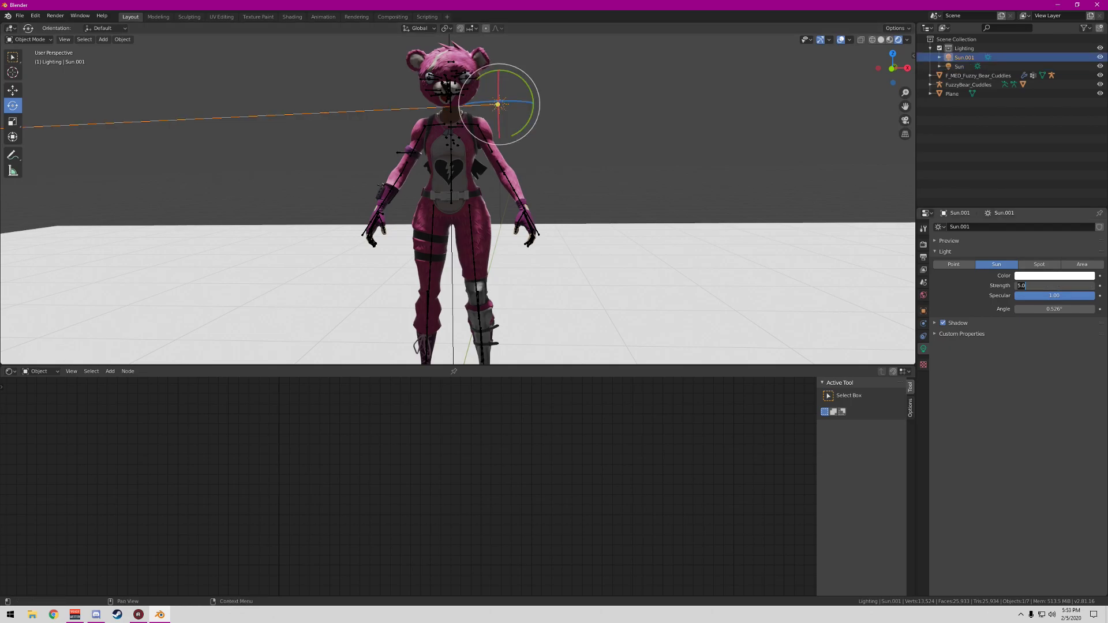
{"action": "type", "text": "10"}
{"action": "key", "text": "Return"}
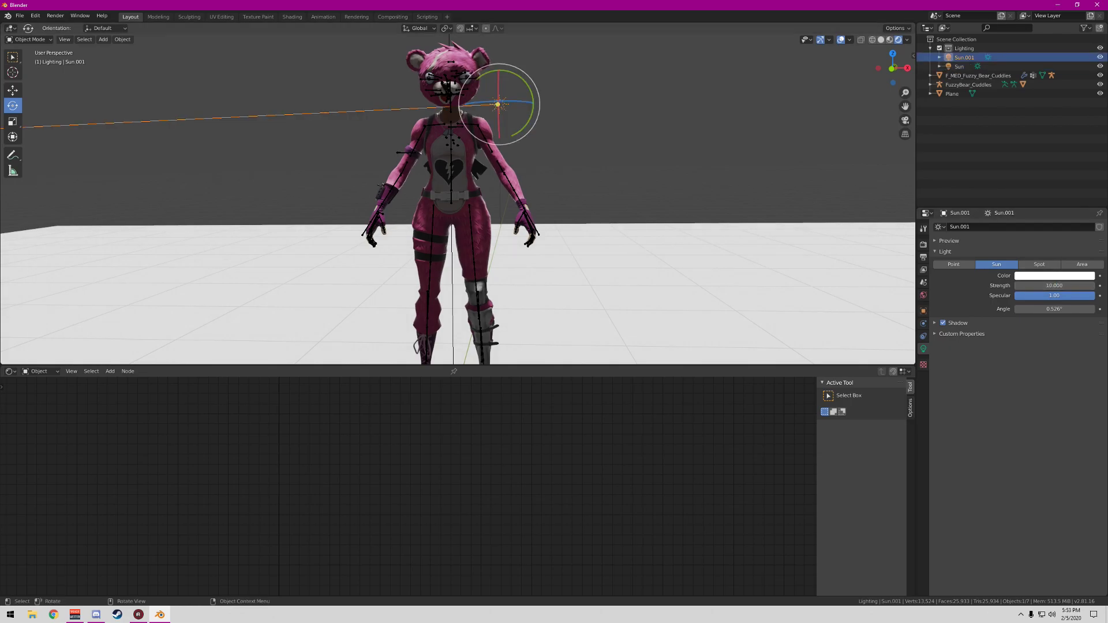
Duplicate the Sun.001 light and move the copy to the opposite side, in front of the bear character
{"action": "scroll", "coordinate": [458, 199], "scroll_direction": "down", "scroll_amount": 4}
{"action": "scroll", "coordinate": [457, 199], "scroll_direction": "down", "scroll_amount": 1}
{"action": "left_click_drag", "start_coordinate": [894, 68], "coordinate": [1019, 85]}
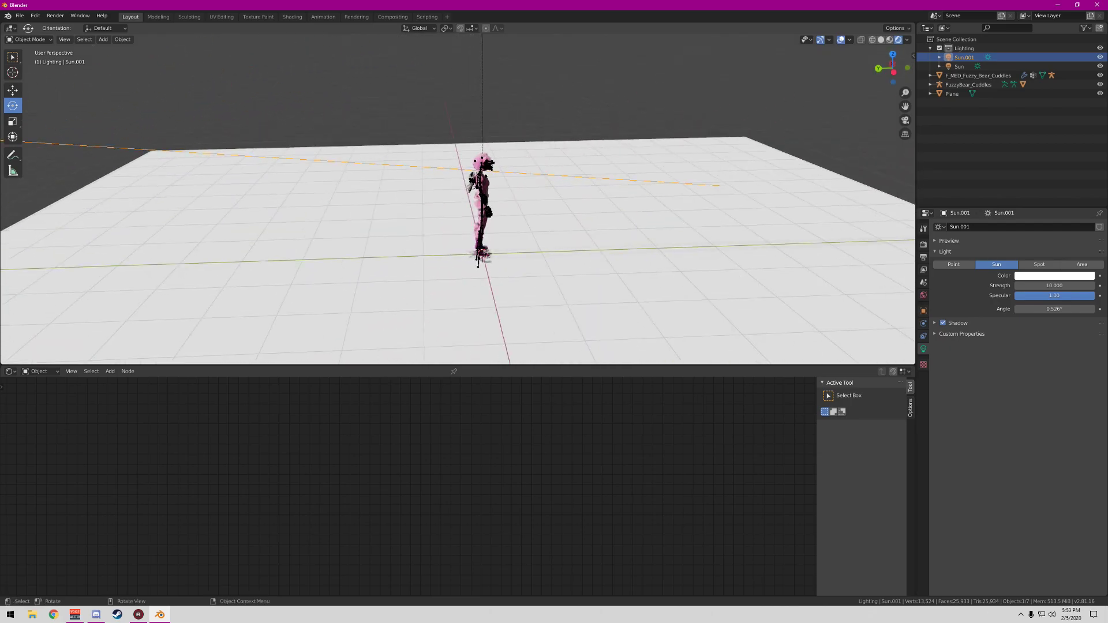
{"action": "scroll", "coordinate": [458, 199], "scroll_direction": "down", "scroll_amount": 4}
{"action": "key", "text": "ctrl+c"}
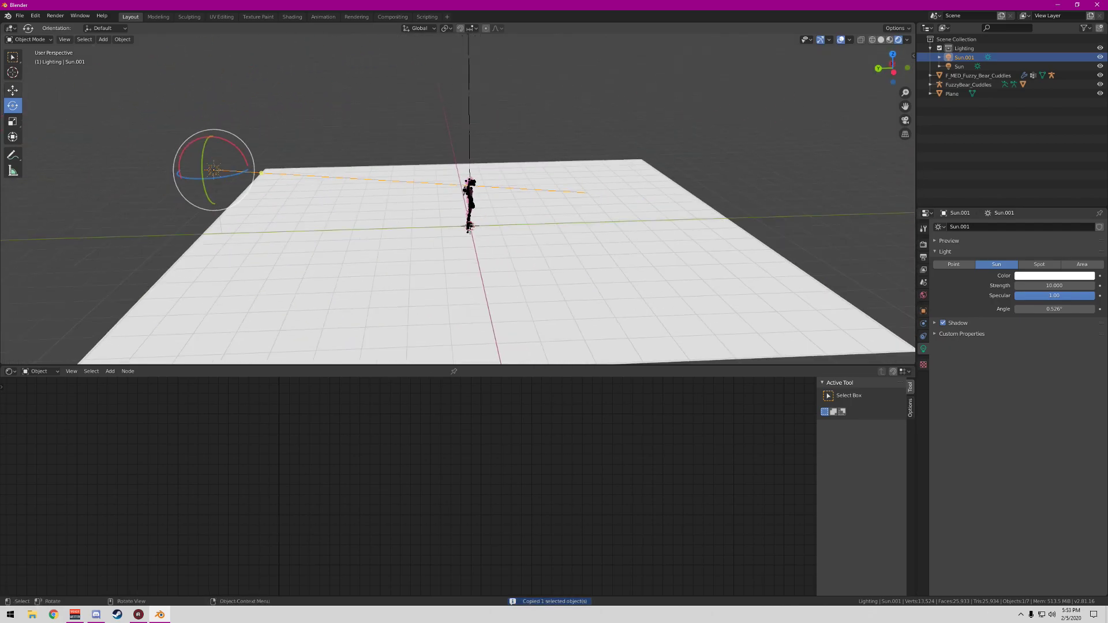
{"action": "left_click", "coordinate": [13, 90]}
{"action": "key", "text": "ctrl+v"}
{"action": "left_click_drag", "start_coordinate": [213, 170], "coordinate": [795, 309]}
Lower the front Sun light toward the floor and rotate it to aim back at the bear character
{"action": "left_click", "coordinate": [12, 106]}
{"action": "left_click", "coordinate": [12, 91]}
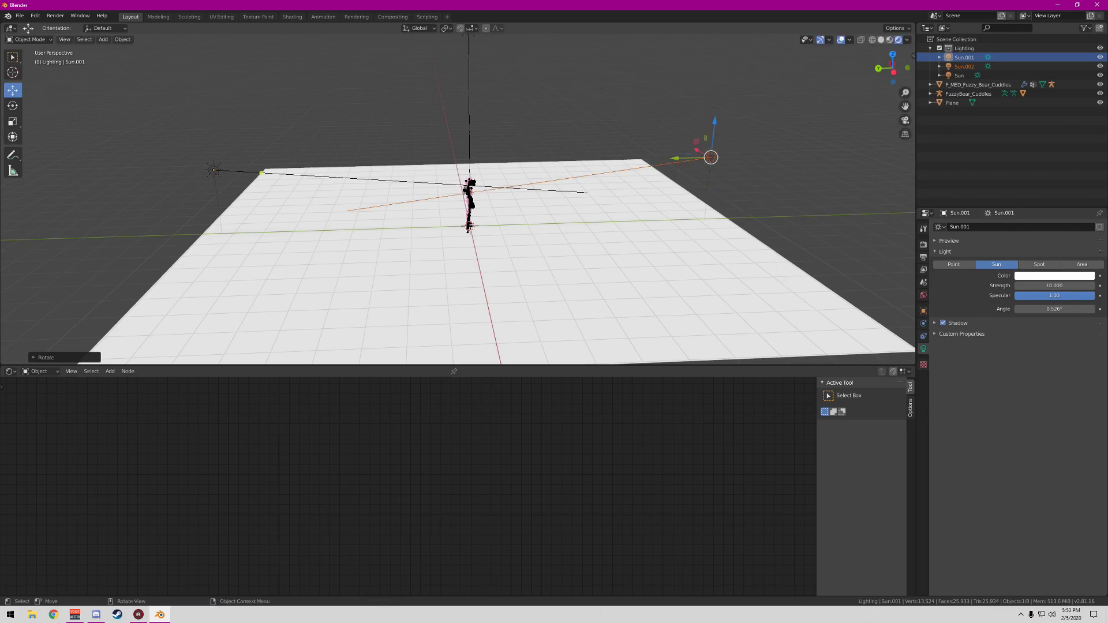
{"action": "left_click_drag", "start_coordinate": [715, 125], "coordinate": [705, 223]}
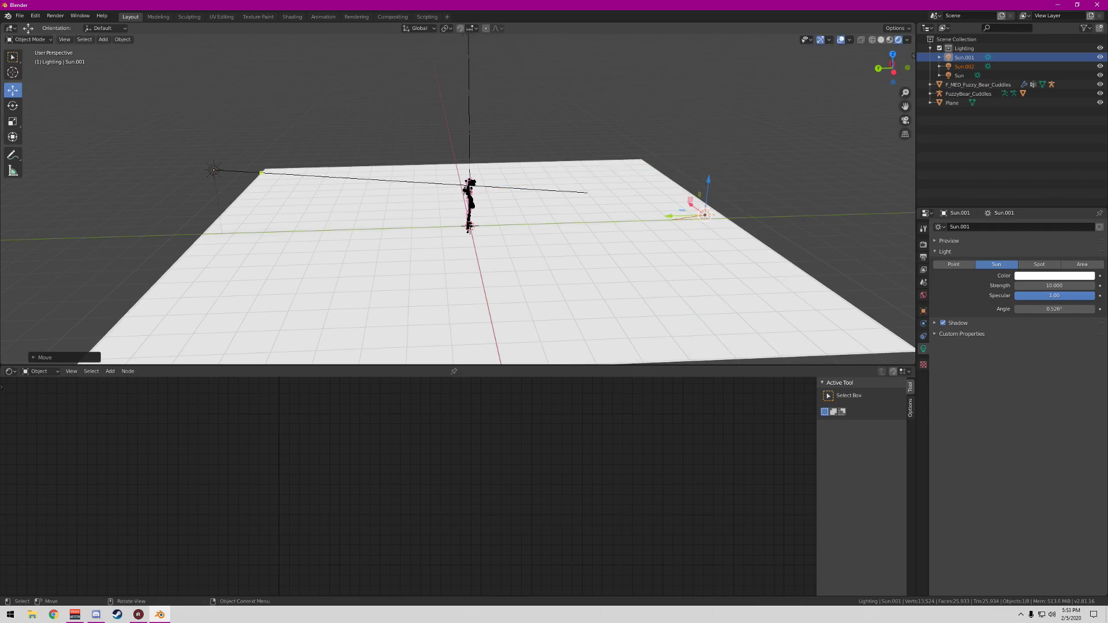
{"action": "left_click", "coordinate": [13, 106]}
{"action": "left_click_drag", "start_coordinate": [705, 181], "coordinate": [712, 176]}
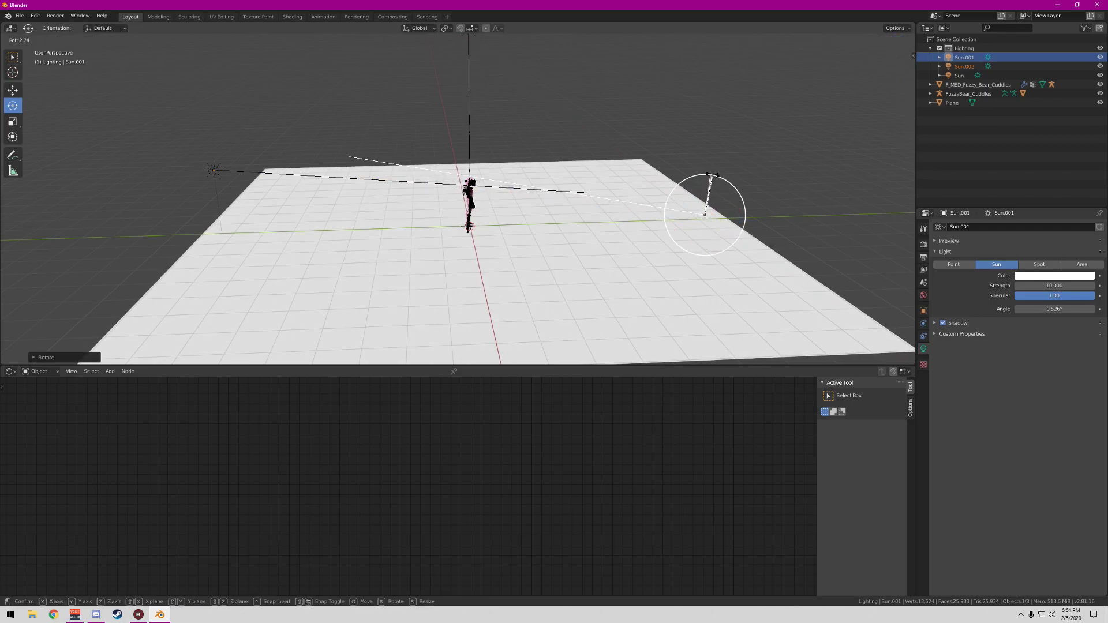
{"action": "left_click_drag", "start_coordinate": [712, 173], "coordinate": [711, 174]}
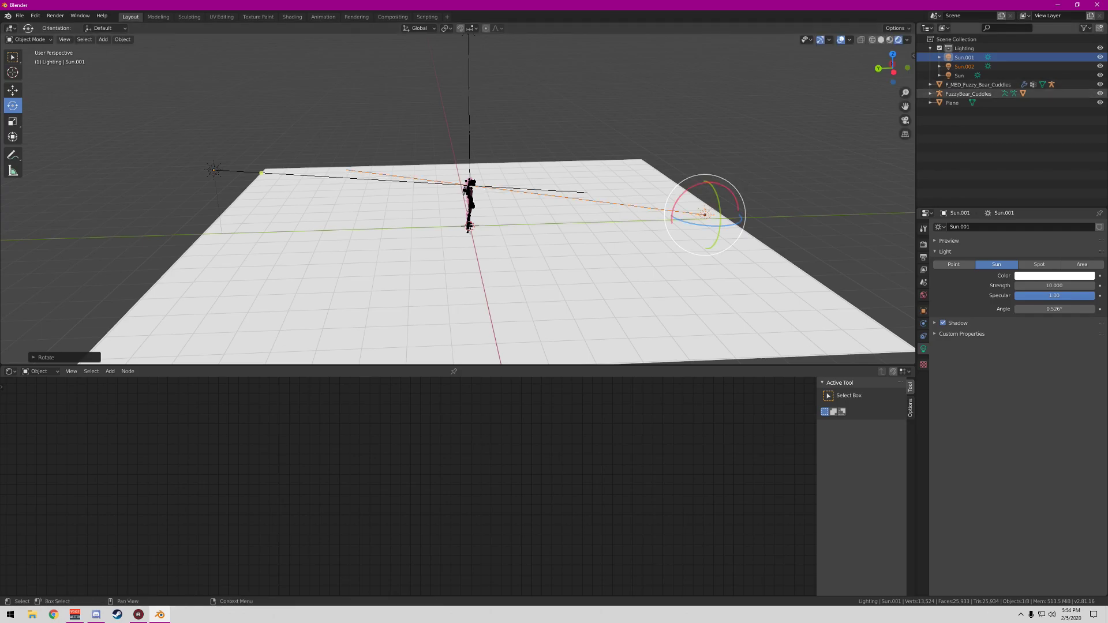
Raise the front Sun light along the Z axis and readjust its rotation toward the bear character
{"action": "scroll", "coordinate": [557, 200], "scroll_direction": "up", "scroll_amount": 10}
{"action": "left_click_drag", "start_coordinate": [893, 68], "coordinate": [762, 55]}
{"action": "scroll", "coordinate": [763, 56], "scroll_direction": "down", "scroll_amount": 7}
{"action": "left_click_drag", "start_coordinate": [893, 68], "coordinate": [1062, 69]}
{"action": "left_click", "coordinate": [12, 90]}
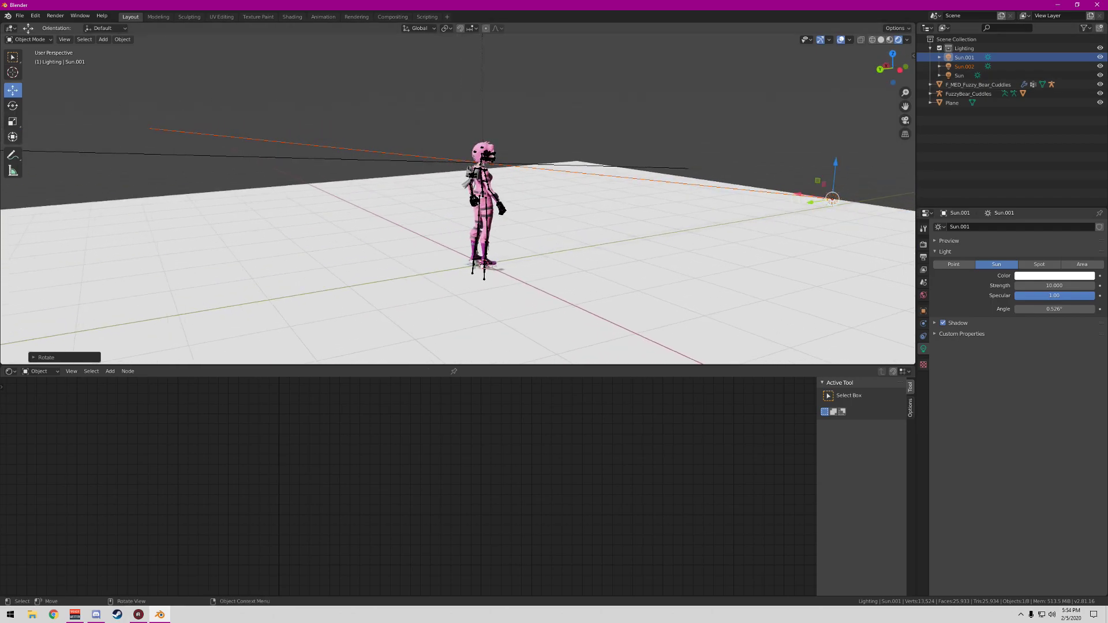
{"action": "left_click_drag", "start_coordinate": [836, 164], "coordinate": [818, 141]}
{"action": "left_click", "coordinate": [13, 106]}
{"action": "scroll", "coordinate": [819, 140], "scroll_direction": "up", "scroll_amount": 5}
{"action": "left_click_drag", "start_coordinate": [892, 68], "coordinate": [722, 60]}
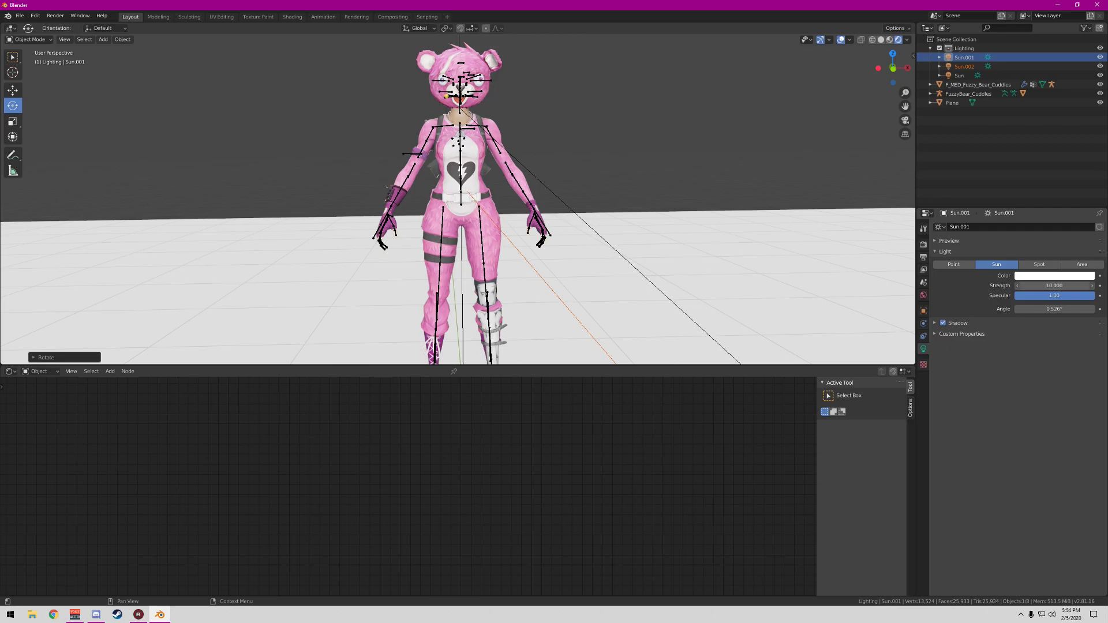
Re-enter 10 as the strength of the Sun.001 light
{"action": "key", "text": "Return"}
{"action": "left_click", "coordinate": [1054, 285]}
{"action": "type", "text": "10"}
{"action": "key", "text": "Return"}
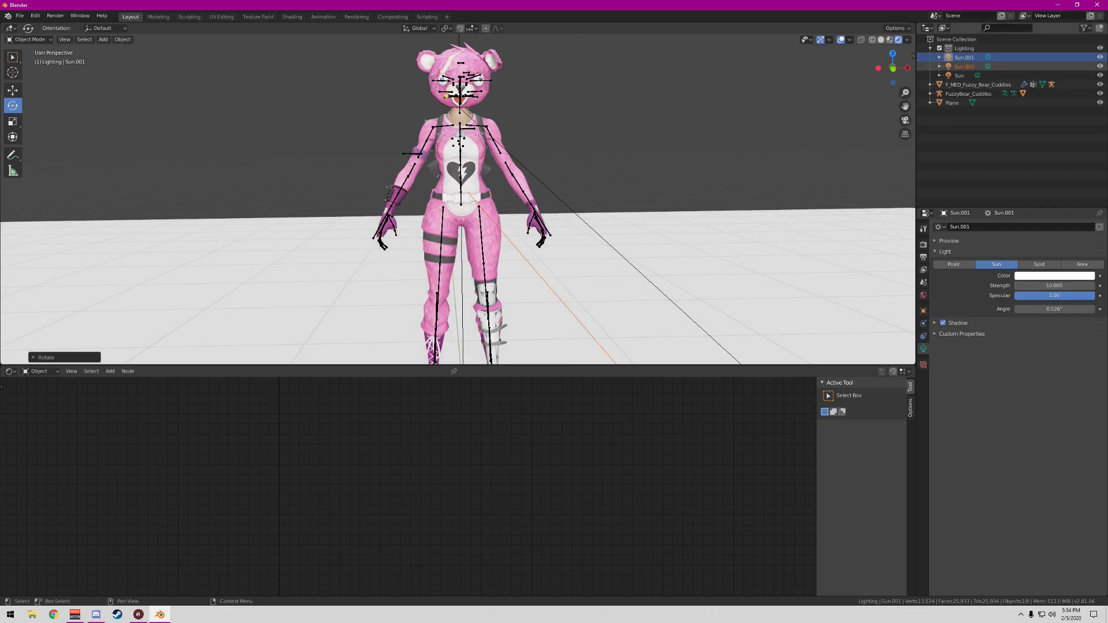
Select only the Sun.002 light in front of the character and set its strength to 5
{"action": "left_click", "coordinate": [964, 66]}
{"action": "left_click_drag", "start_coordinate": [895, 72], "coordinate": [1097, 72]}
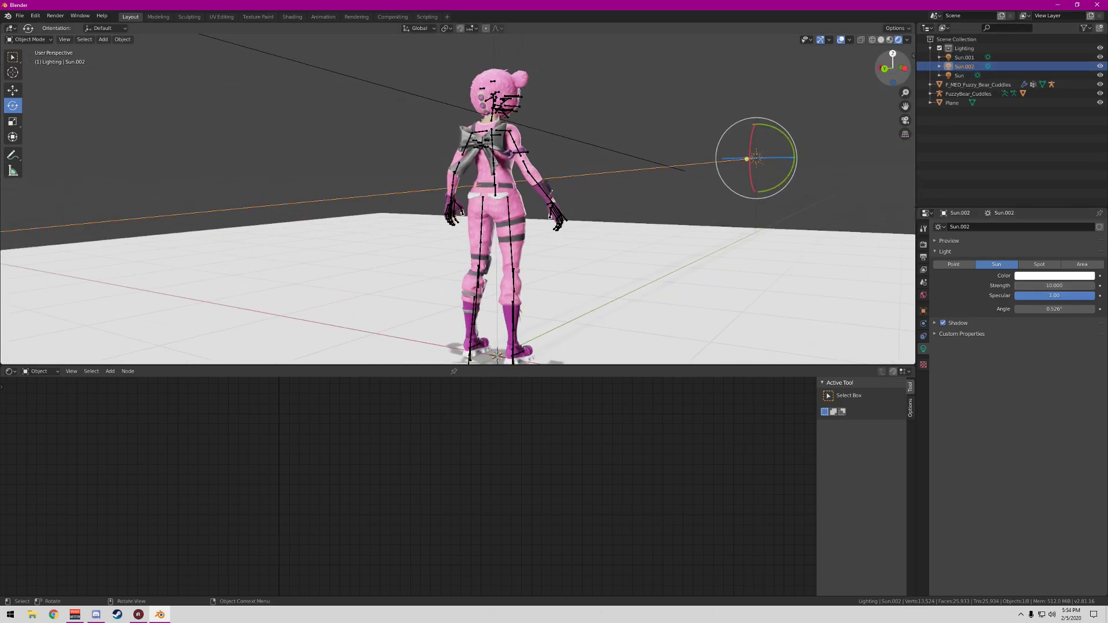
{"action": "left_click", "coordinate": [825, 109]}
{"action": "left_click", "coordinate": [757, 158]}
{"action": "left_click", "coordinate": [1058, 286]}
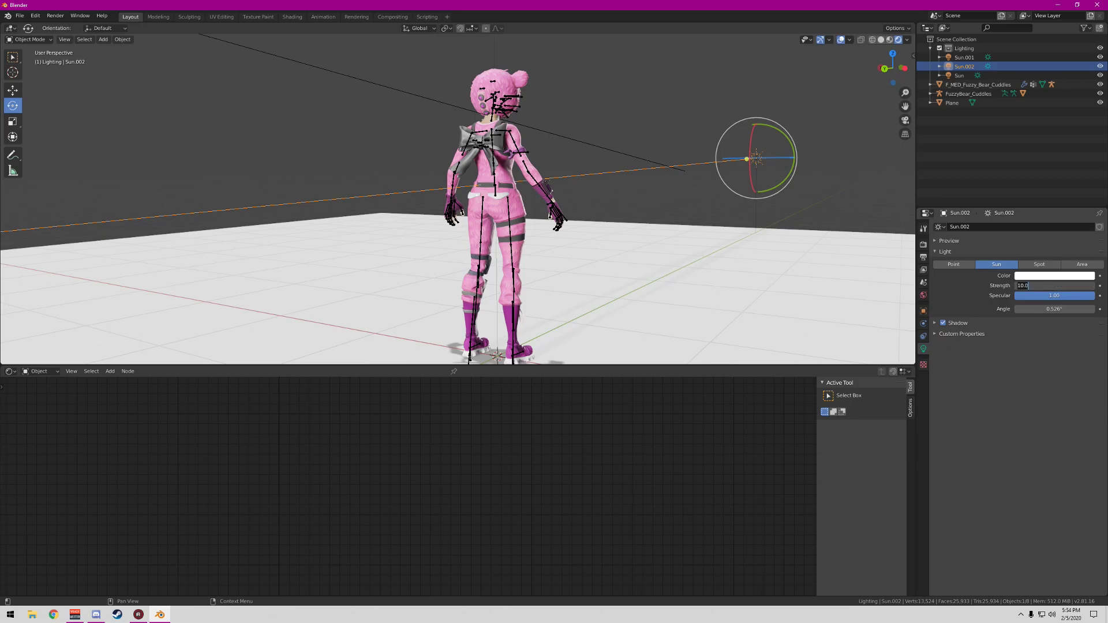
{"action": "type", "text": "5"}
{"action": "key", "text": "Return"}
Hide F_MED_Fuzzy_Bear_Cuddles and FuzzyBear_Cuddles in the viewport and frame the character's upper body from the front
{"action": "mouse_move", "coordinate": [893, 68]}
{"action": "left_mouse_down"}
{"action": "mouse_move", "coordinate": [861, 70]}
{"action": "mouse_move", "coordinate": [884, 70]}
{"action": "left_mouse_up"}
{"action": "scroll", "coordinate": [832, 116], "scroll_direction": "up", "scroll_amount": 3}
{"action": "left_click", "coordinate": [1101, 85]}
{"action": "left_click", "coordinate": [1101, 93]}
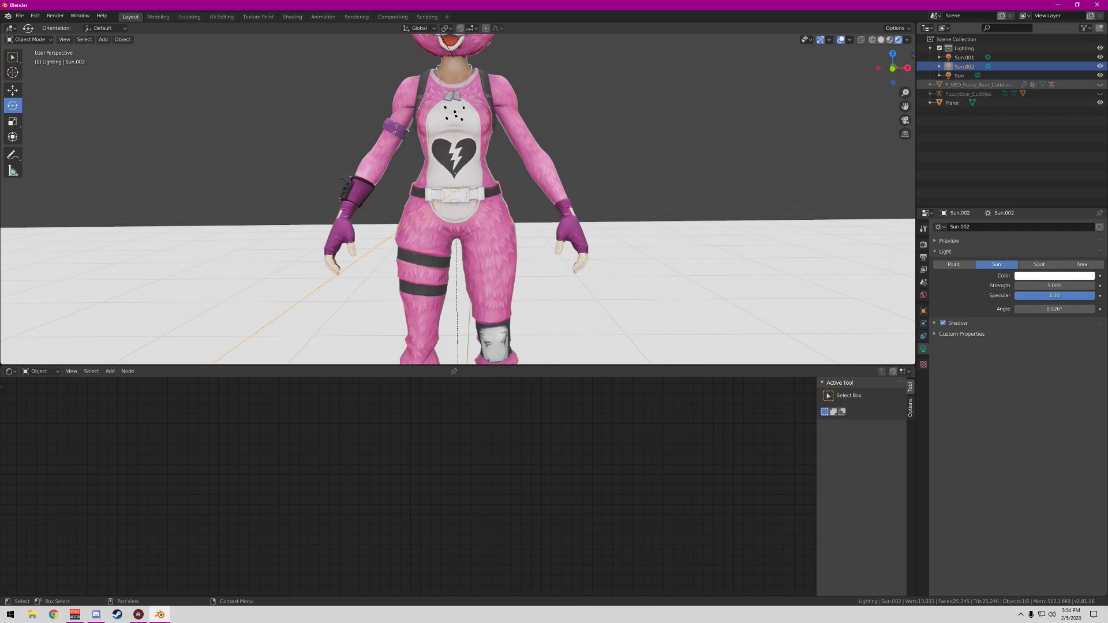
{"action": "left_click_drag", "start_coordinate": [906, 106], "coordinate": [927, 233]}
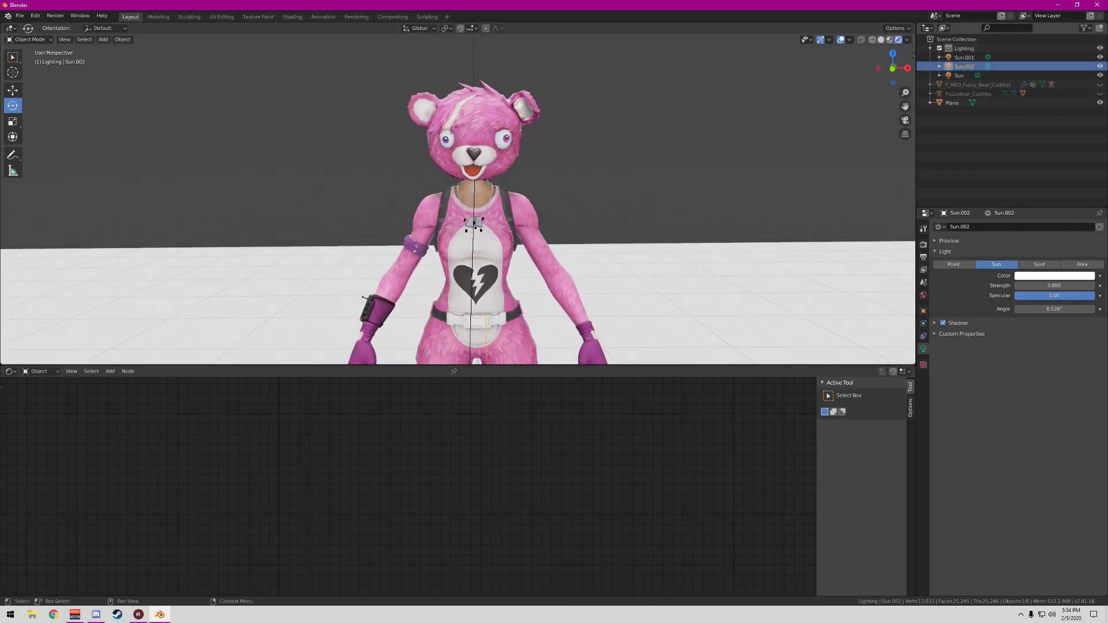
Try a strength of 1 on the Sun.002 light, and settle on a strength of 2
{"action": "left_click", "coordinate": [1056, 285]}
{"action": "type", "text": "1"}
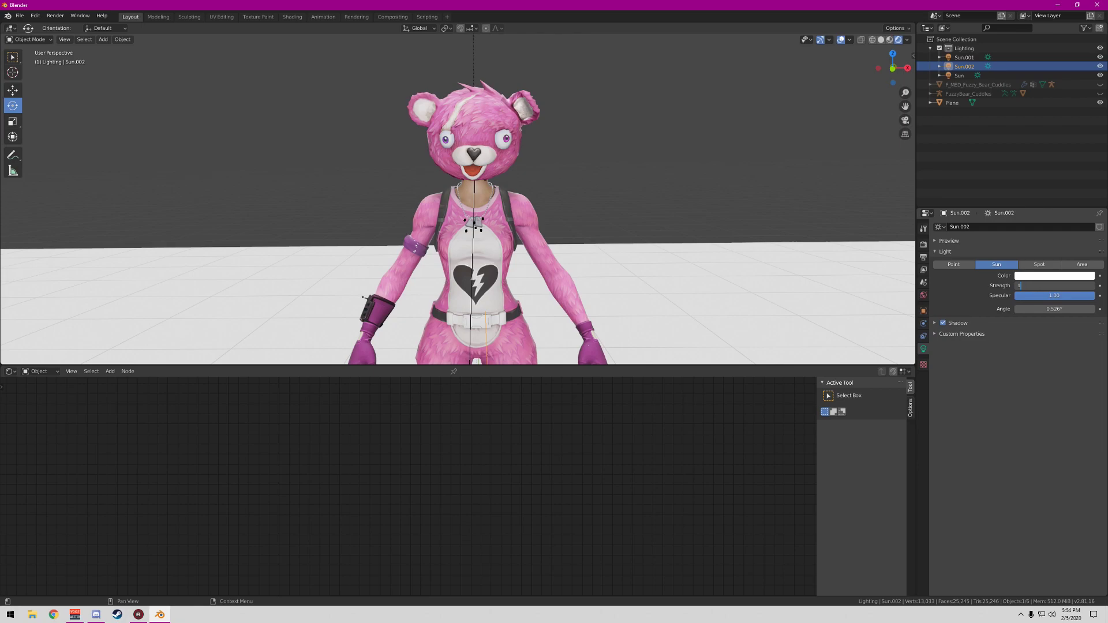
{"action": "key", "text": "Return"}
{"action": "left_click", "coordinate": [1055, 286]}
{"action": "type", "text": "2"}
{"action": "key", "text": "Return"}
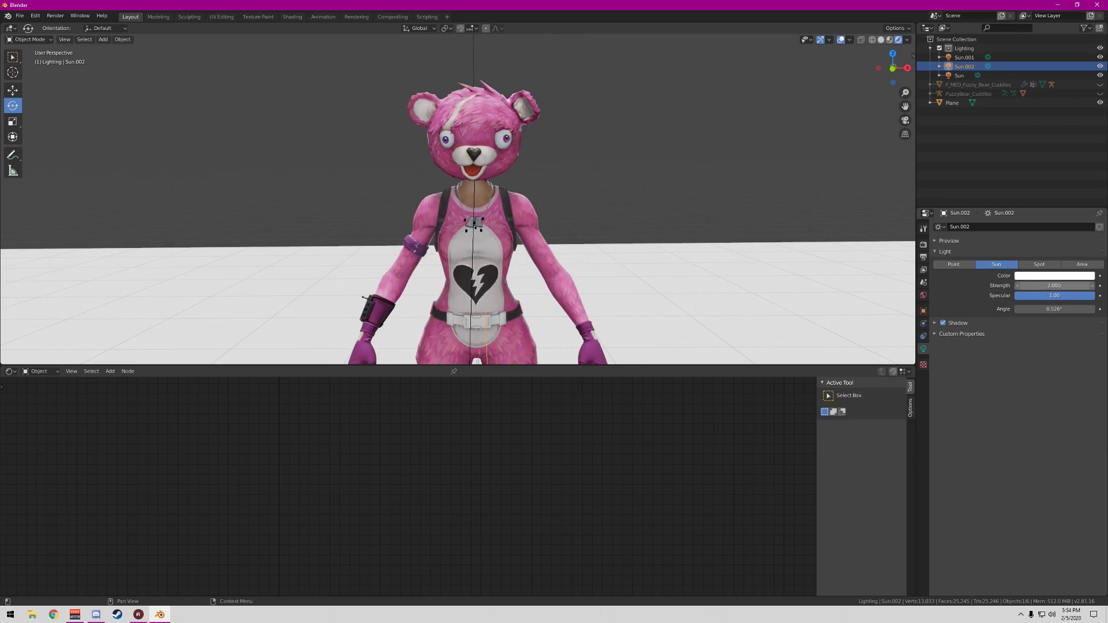
{"action": "scroll", "coordinate": [474, 199], "scroll_direction": "down", "scroll_amount": 3}
{"action": "scroll", "coordinate": [474, 199], "scroll_direction": "up", "scroll_amount": 3}
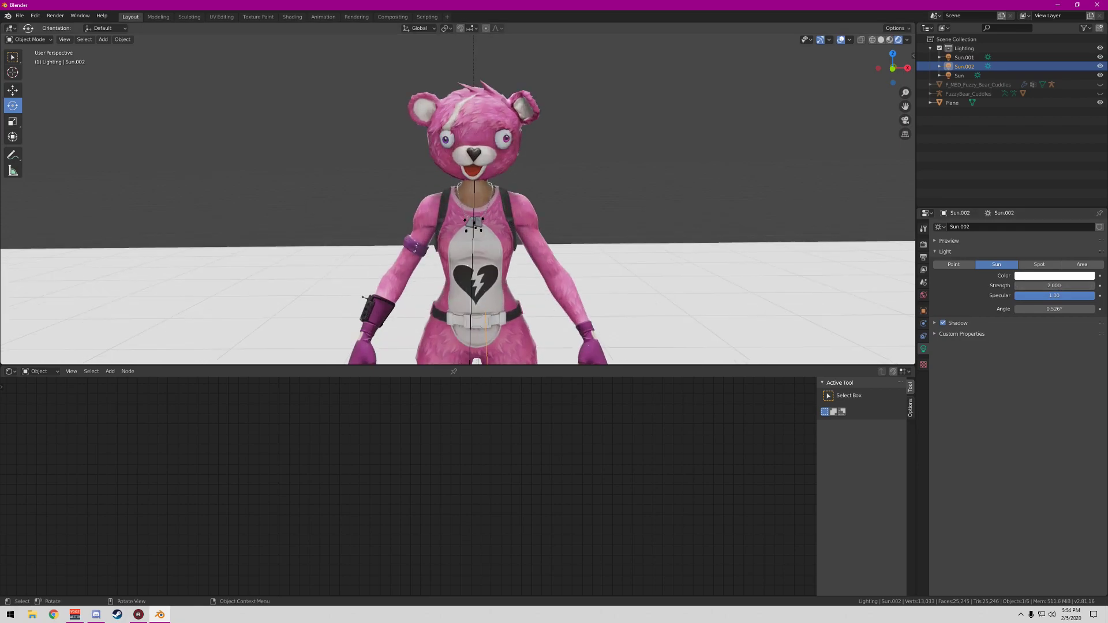
{"action": "mouse_move", "coordinate": [899, 68]}
{"action": "left_mouse_down"}
{"action": "mouse_move", "coordinate": [931, 59]}
{"action": "mouse_move", "coordinate": [910, 58]}
{"action": "left_mouse_up"}
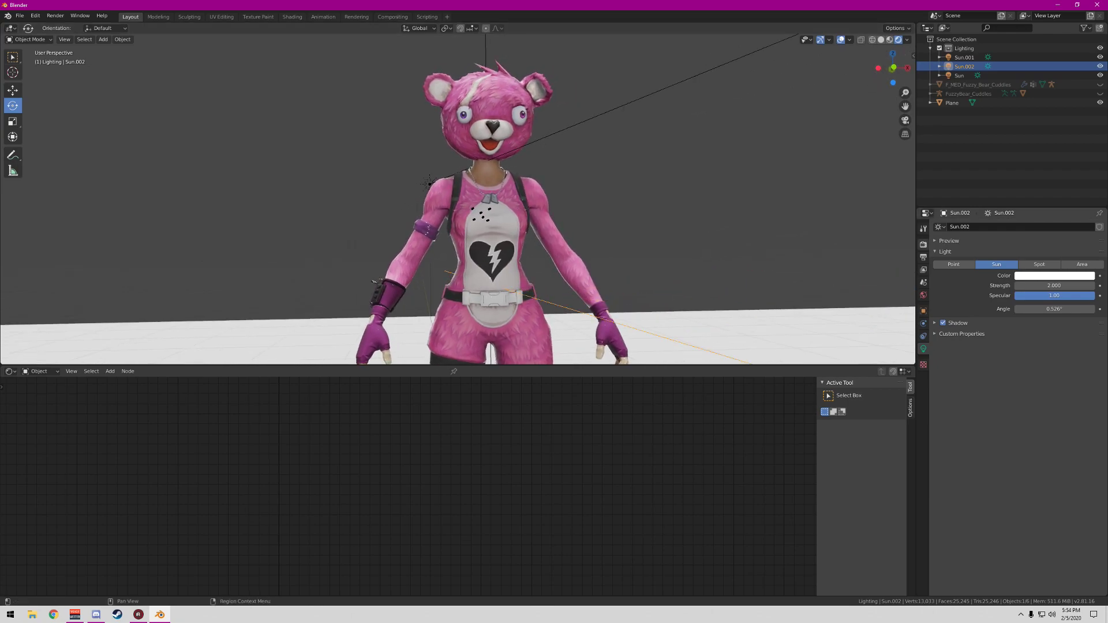
Enable Bloom in the Eevee render settings and set its intensity to 0.100
{"action": "left_click", "coordinate": [923, 245]}
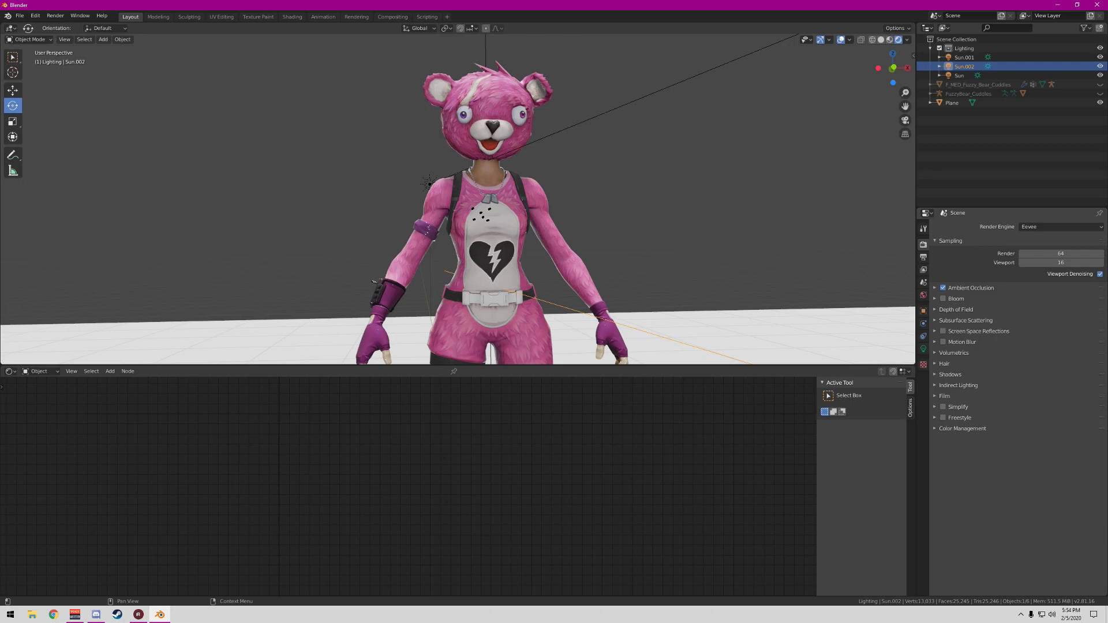
{"action": "left_click", "coordinate": [935, 288]}
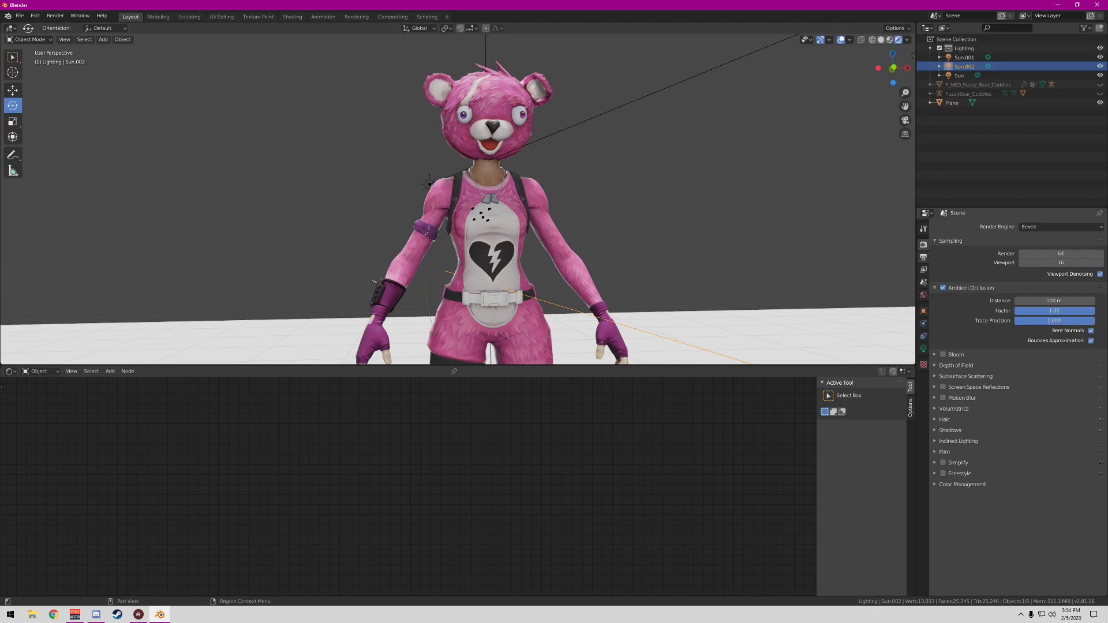
{"action": "left_click", "coordinate": [935, 288]}
{"action": "left_click", "coordinate": [944, 299]}
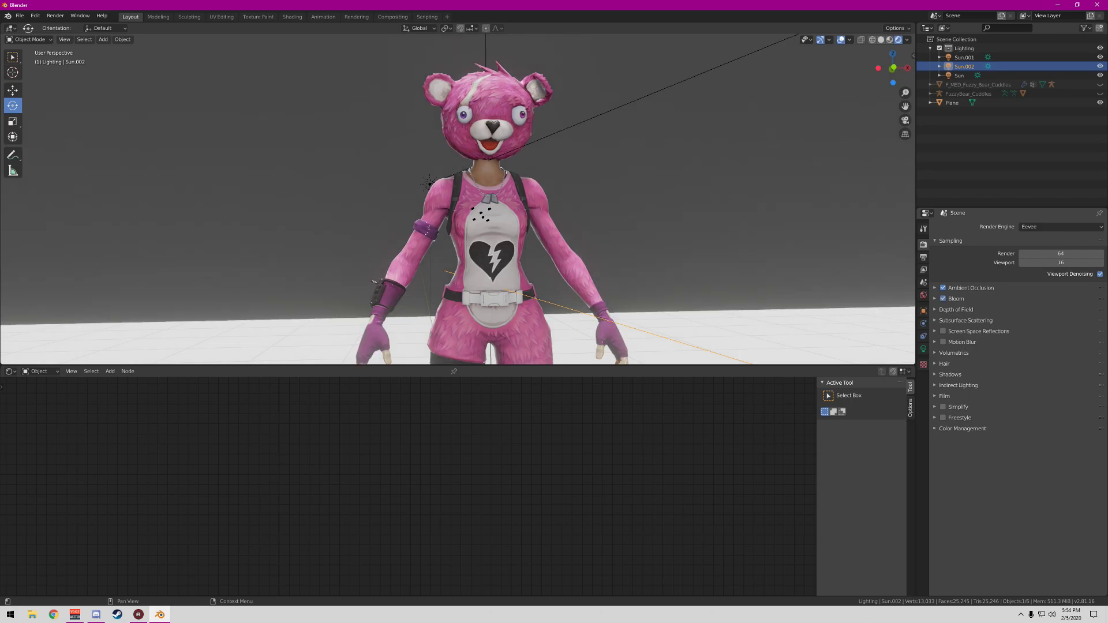
{"action": "left_click", "coordinate": [935, 299]}
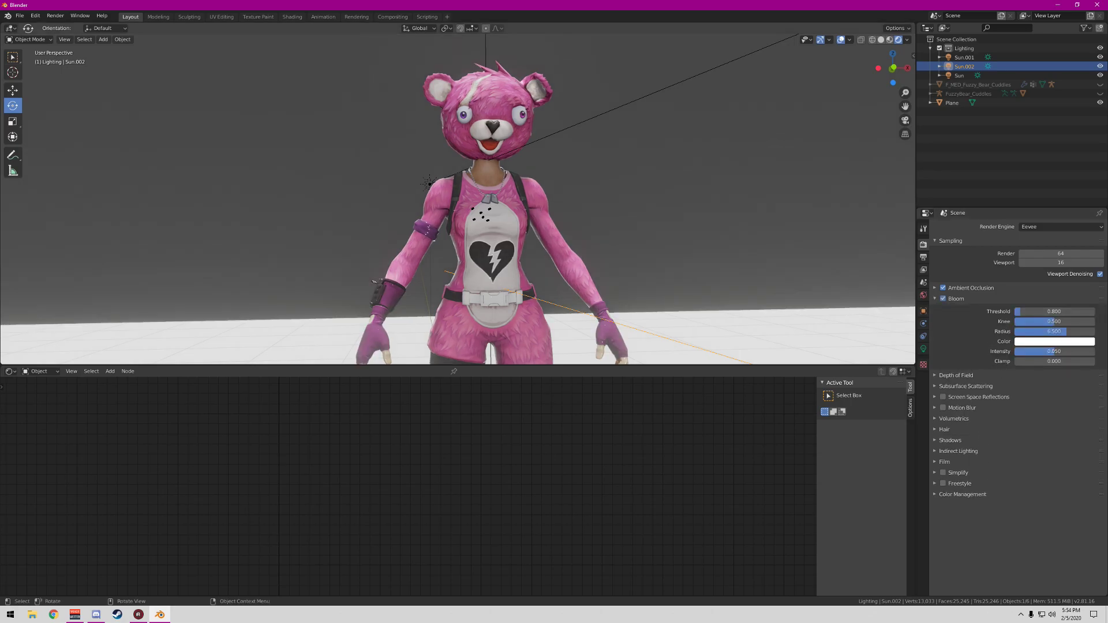
{"action": "mouse_move", "coordinate": [482, 214]}
{"action": "middle_mouse_down"}
{"action": "mouse_move", "coordinate": [427, 243]}
{"action": "mouse_move", "coordinate": [465, 219]}
{"action": "middle_mouse_up"}
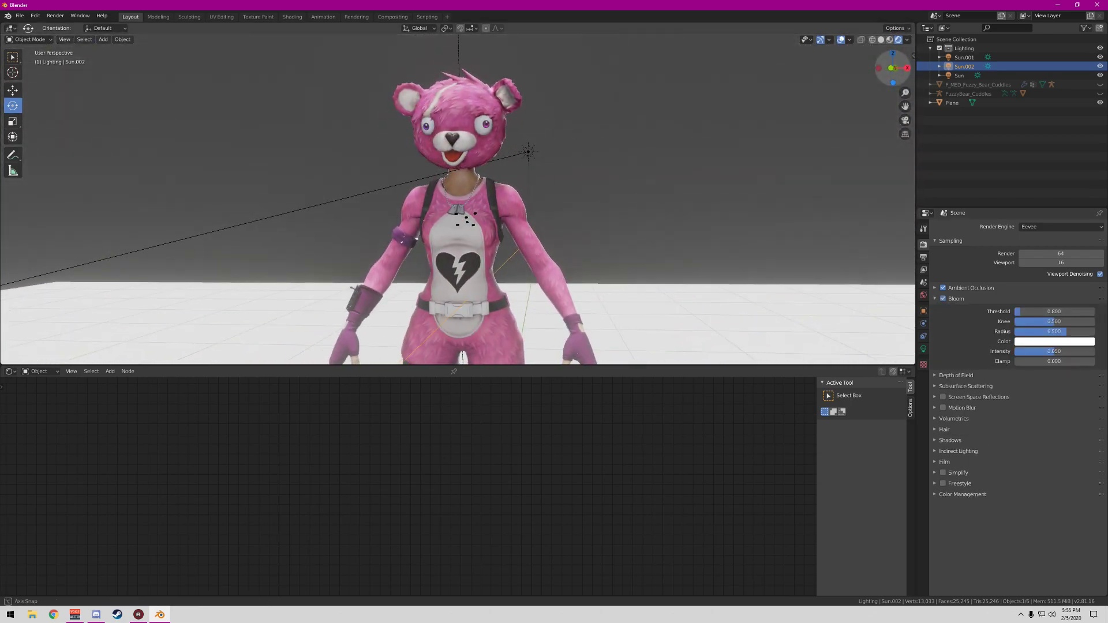
{"action": "left_click_drag", "start_coordinate": [1055, 352], "coordinate": [1095, 351]}
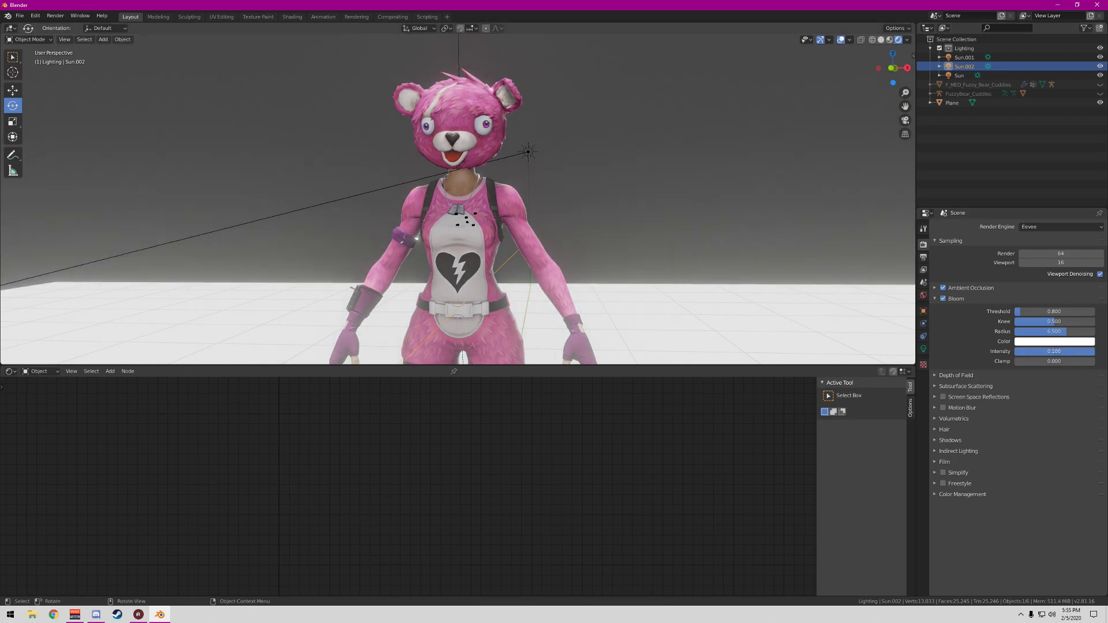
Enable Screen Space Reflections in the render settings
{"action": "left_click_drag", "start_coordinate": [893, 69], "coordinate": [907, 56]}
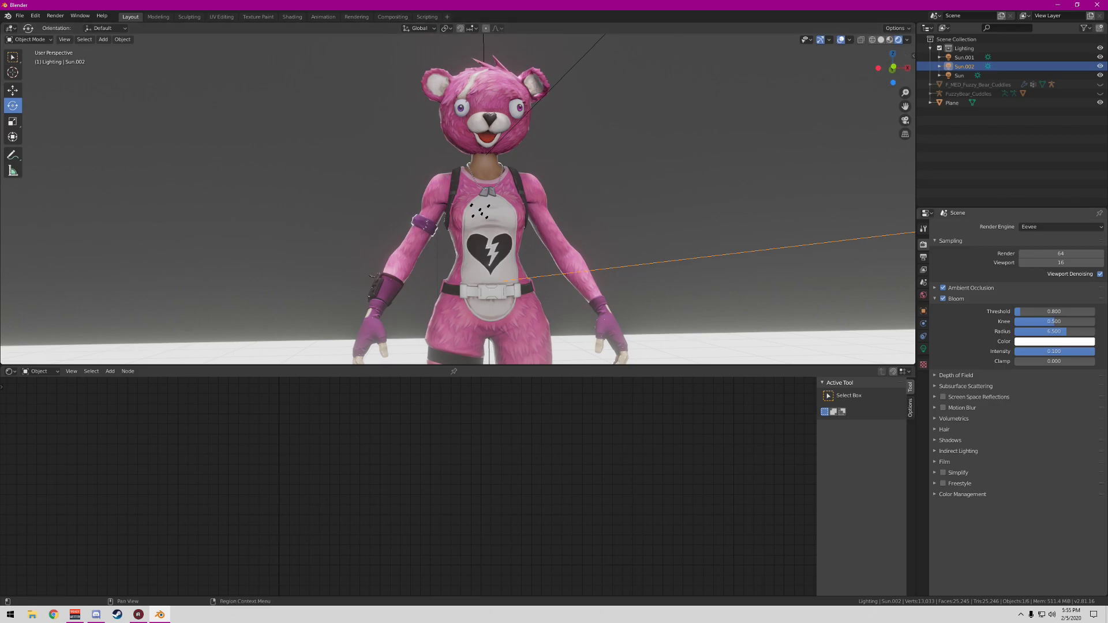
{"action": "left_click", "coordinate": [944, 397]}
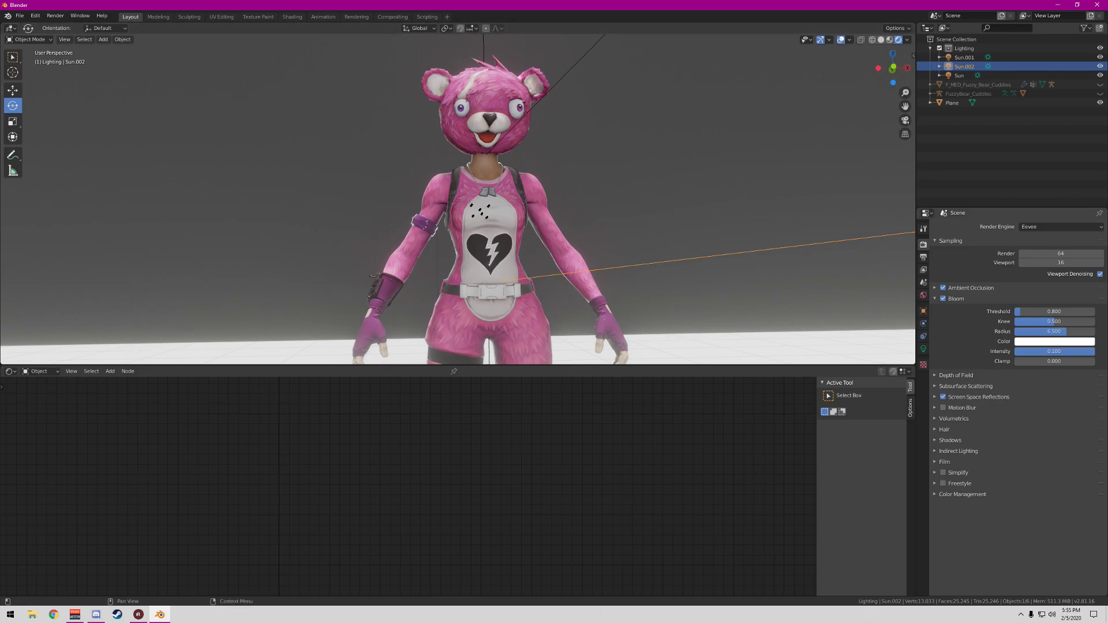
Raise the Screen Space Reflections thickness and reduce its edge fading to 0.000
{"action": "left_click", "coordinate": [981, 397]}
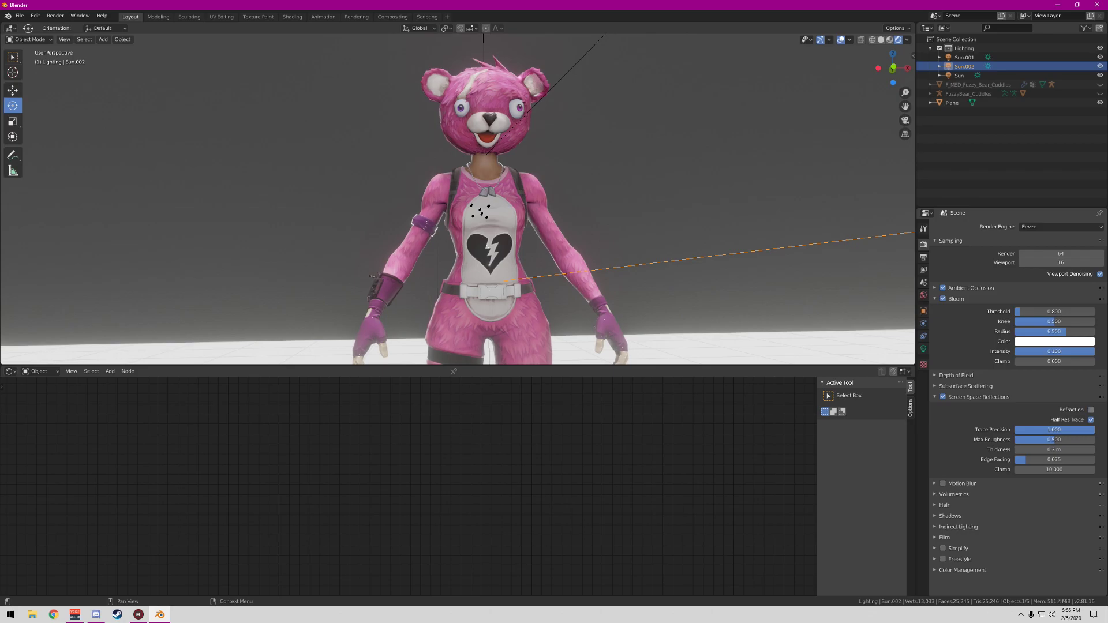
{"action": "mouse_move", "coordinate": [1054, 460]}
{"action": "left_mouse_down"}
{"action": "mouse_move", "coordinate": [1028, 460]}
{"action": "mouse_move", "coordinate": [1028, 450]}
{"action": "mouse_move", "coordinate": [1085, 450]}
{"action": "left_mouse_up"}
{"action": "left_click", "coordinate": [924, 349]}
{"action": "left_click", "coordinate": [924, 336]}
{"action": "left_click", "coordinate": [924, 324]}
{"action": "left_click", "coordinate": [924, 295]}
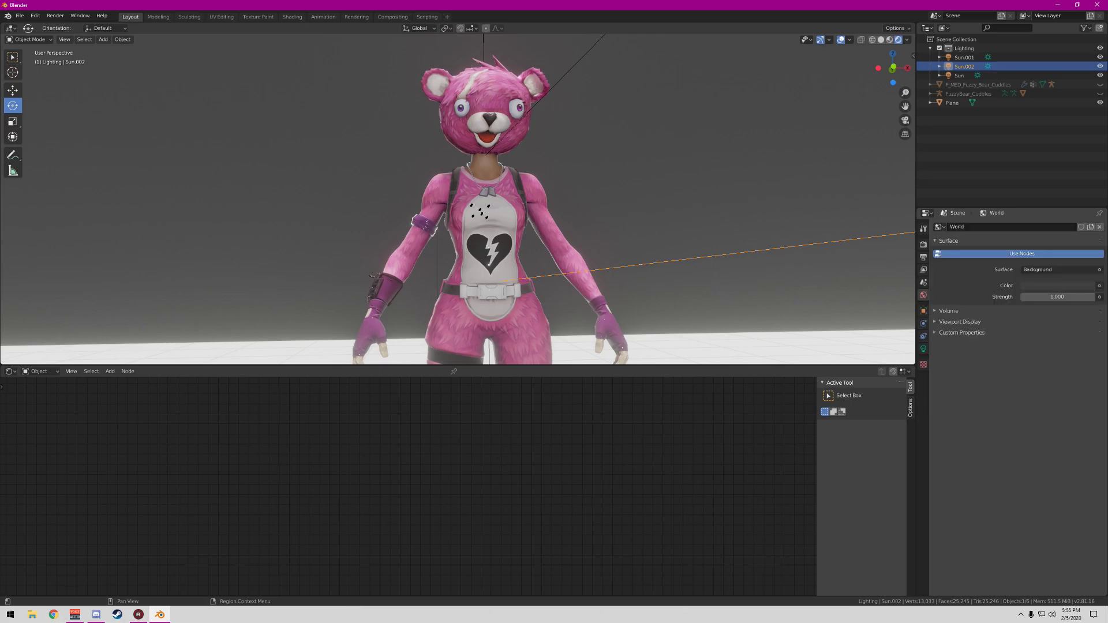
{"action": "left_click", "coordinate": [923, 245]}
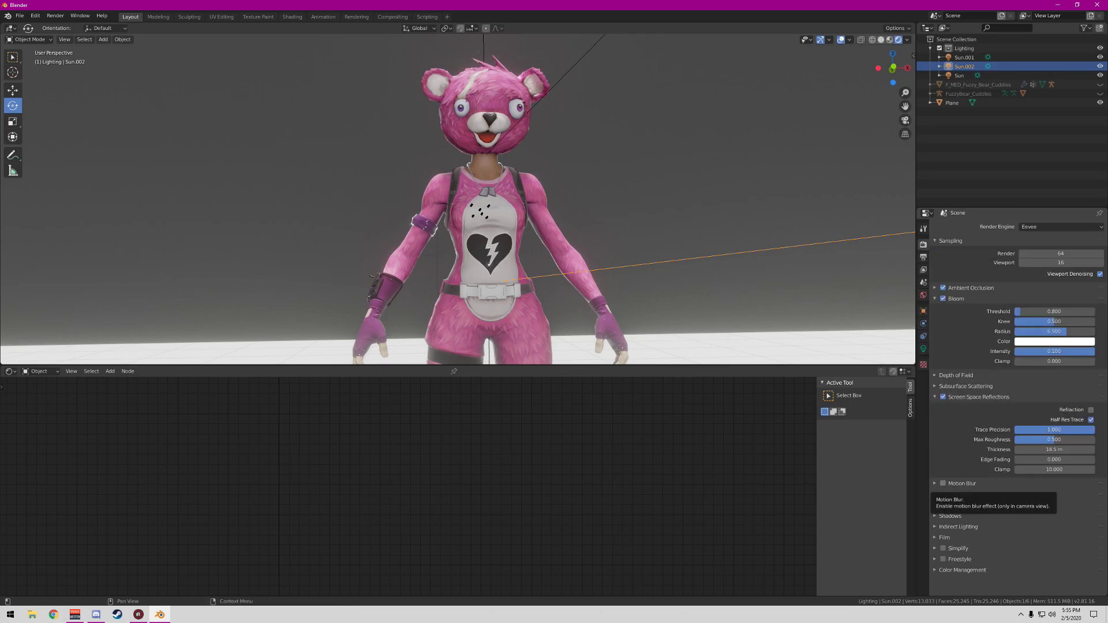
{"action": "left_click", "coordinate": [950, 516]}
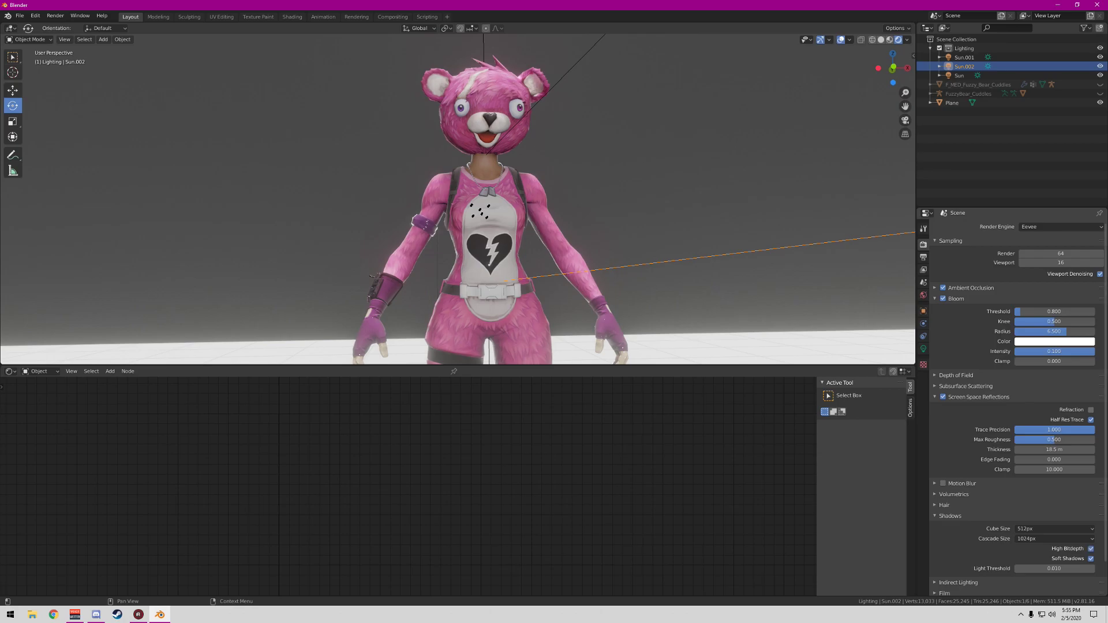
{"action": "left_click", "coordinate": [951, 516]}
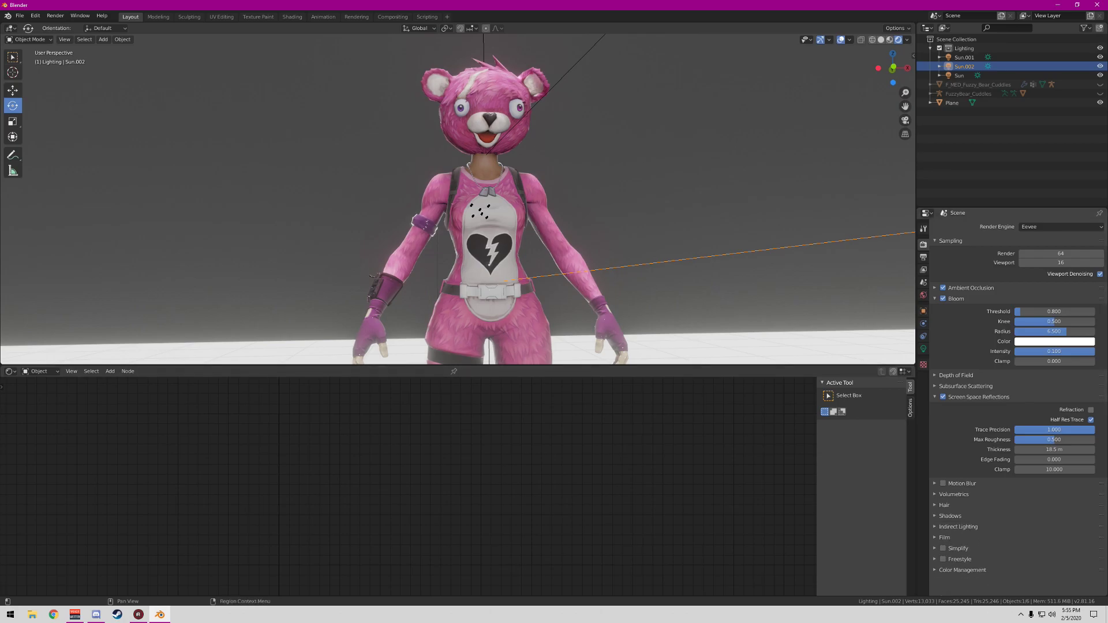
Enable a transparent film background in the render settings and bring the character's full figure into view
{"action": "left_click", "coordinate": [944, 537]}
{"action": "left_click", "coordinate": [1091, 560]}
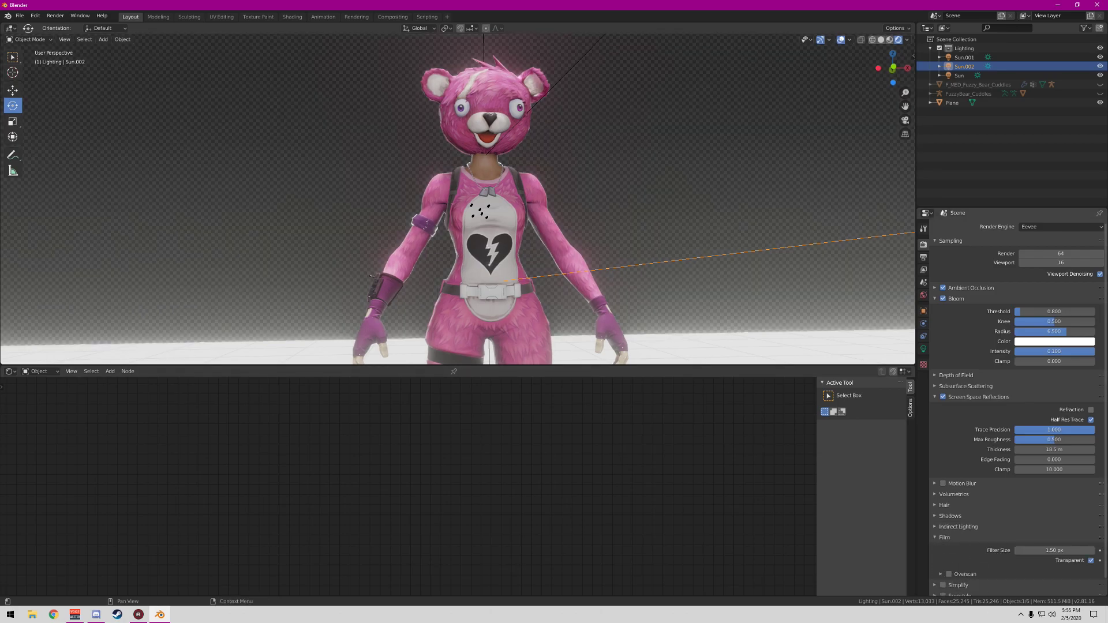
{"action": "mouse_move", "coordinate": [893, 68]}
{"action": "left_mouse_down"}
{"action": "mouse_move", "coordinate": [882, 83]}
{"action": "mouse_move", "coordinate": [893, 71]}
{"action": "left_mouse_up"}
{"action": "scroll", "coordinate": [828, 206], "scroll_direction": "down", "scroll_amount": 4}
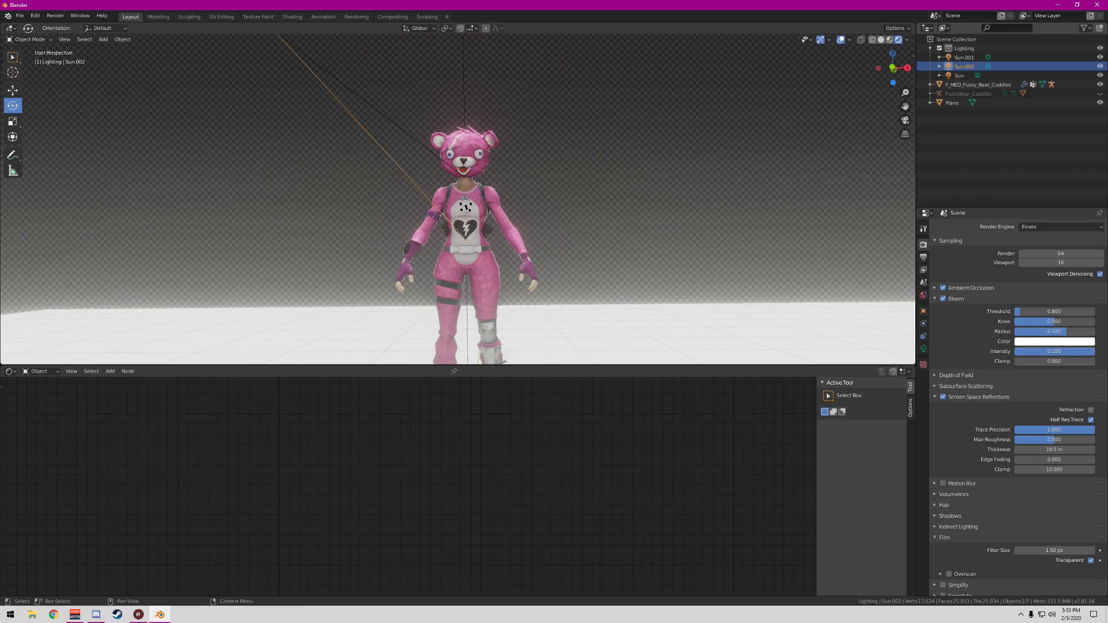
Delete the Cuddle Team Leader objects from the scene, including F_MED_Fuzzy_Bear_Cuddles, Backpack_FuzzyBearCuddles and FuzzyBear_Cuddles
{"action": "left_click", "coordinate": [970, 85]}
{"action": "right_click", "coordinate": [959, 86]}
{"action": "left_click", "coordinate": [973, 110]}
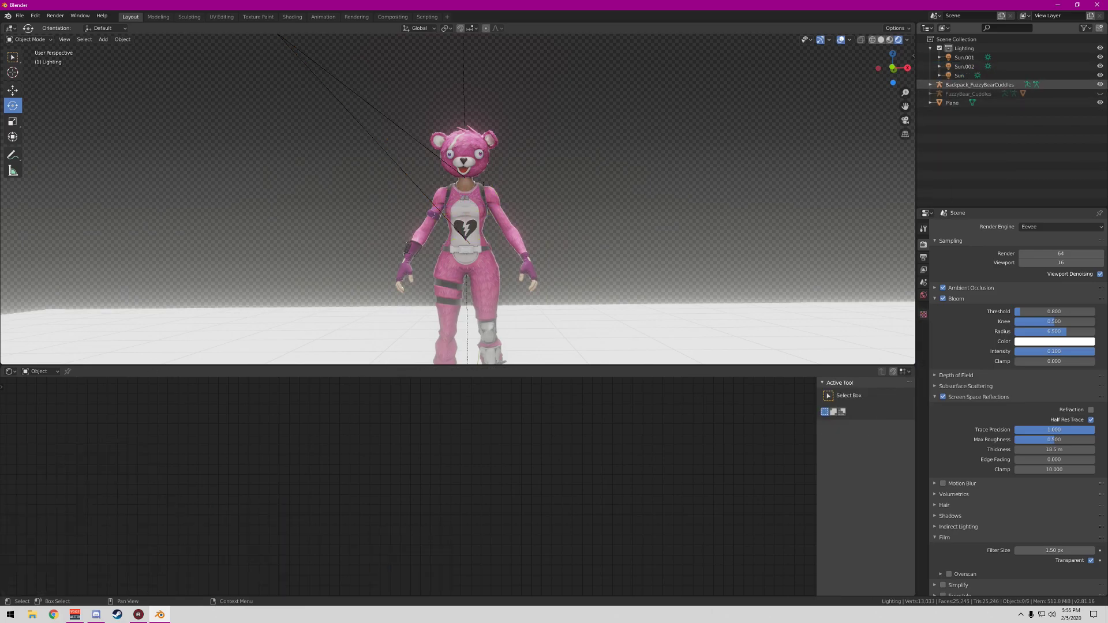
{"action": "left_click", "coordinate": [965, 85]}
{"action": "right_click", "coordinate": [964, 84]}
{"action": "left_click", "coordinate": [924, 83]}
{"action": "right_click", "coordinate": [975, 85]}
{"action": "left_click", "coordinate": [947, 86]}
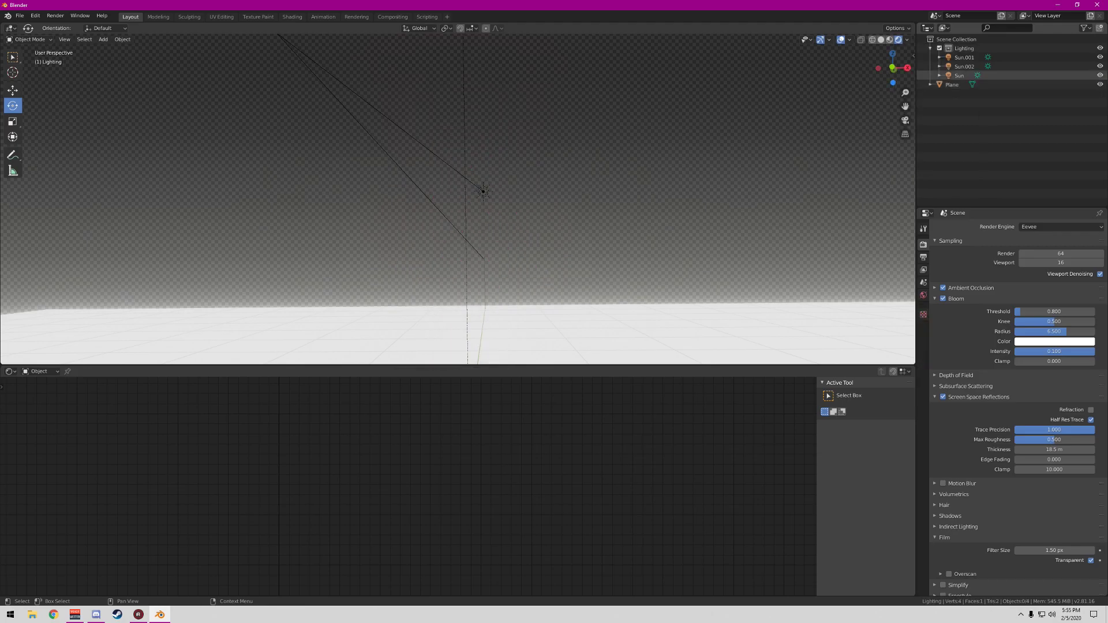
Make the Lighting collection active, clear the selection, and start an append from the Character Models folder
{"action": "left_click", "coordinate": [959, 75]}
{"action": "key", "text": "alt+a"}
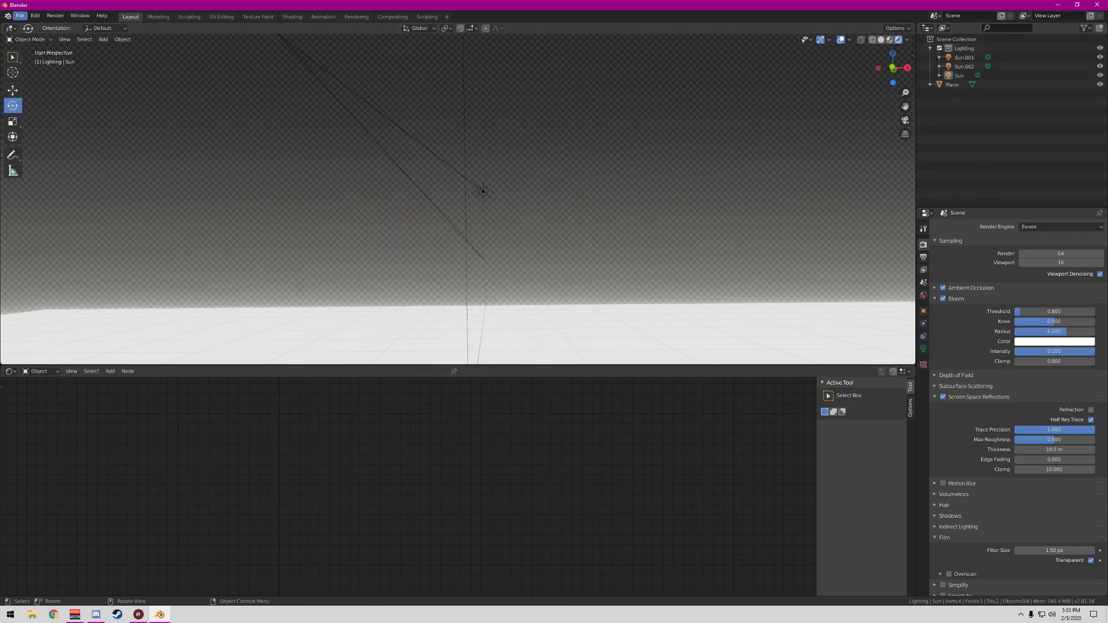
{"action": "left_click", "coordinate": [19, 15]}
{"action": "left_click", "coordinate": [38, 116]}
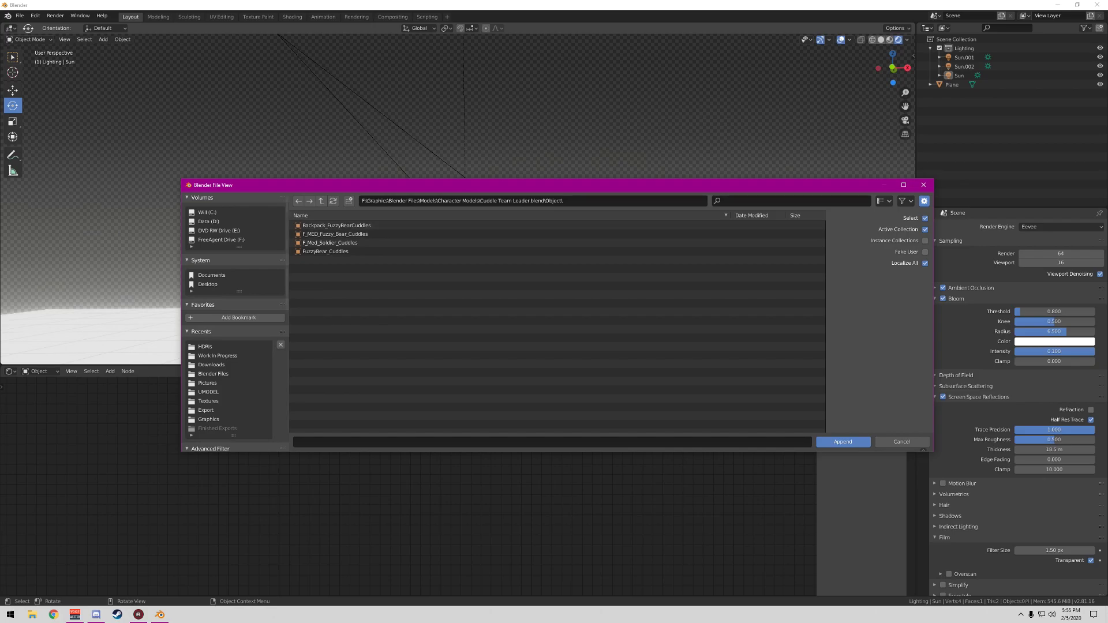
{"action": "left_click", "coordinate": [321, 200]}
{"action": "left_click", "coordinate": [322, 200]}
{"action": "left_click", "coordinate": [322, 200]}
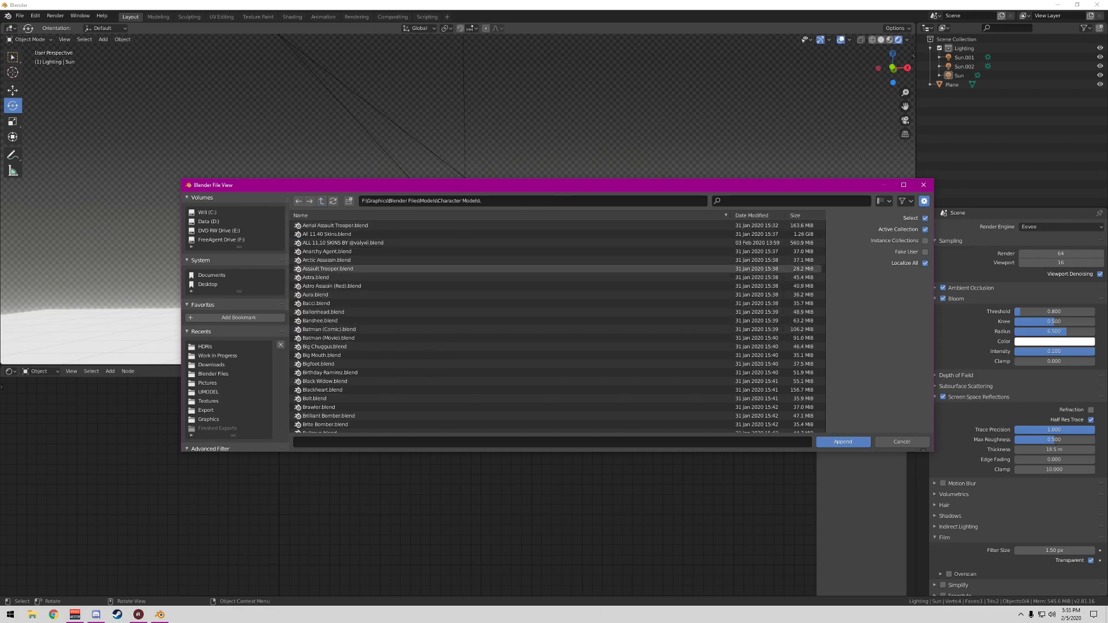
Append the character objects from the Object category of Aura.blend
{"action": "scroll", "coordinate": [347, 321], "scroll_direction": "down", "scroll_amount": 2}
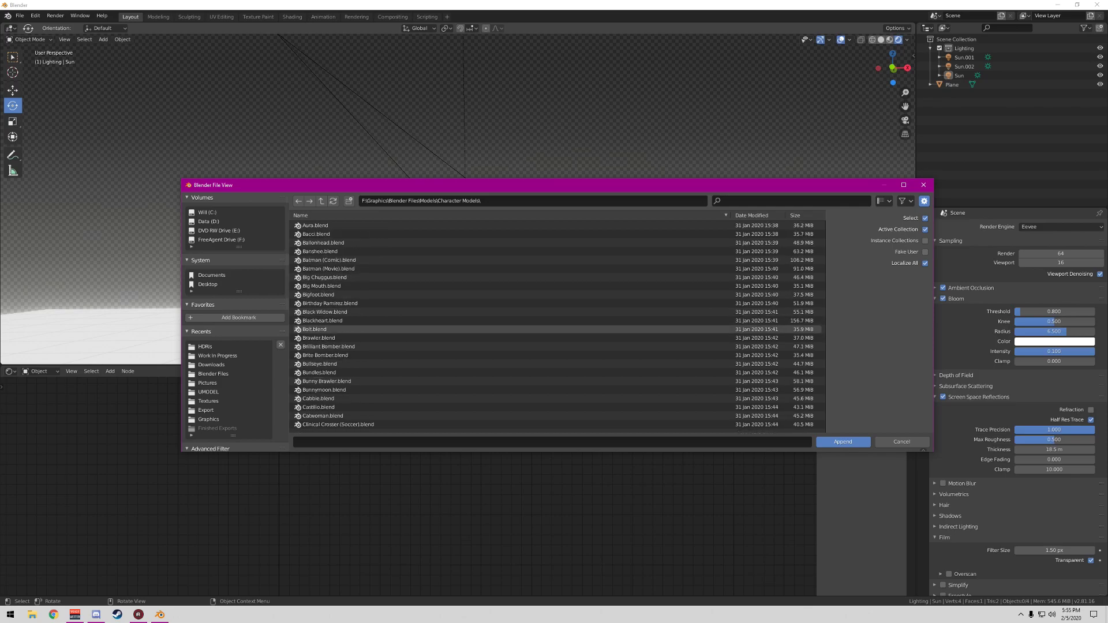
{"action": "double_click", "coordinate": [323, 260]}
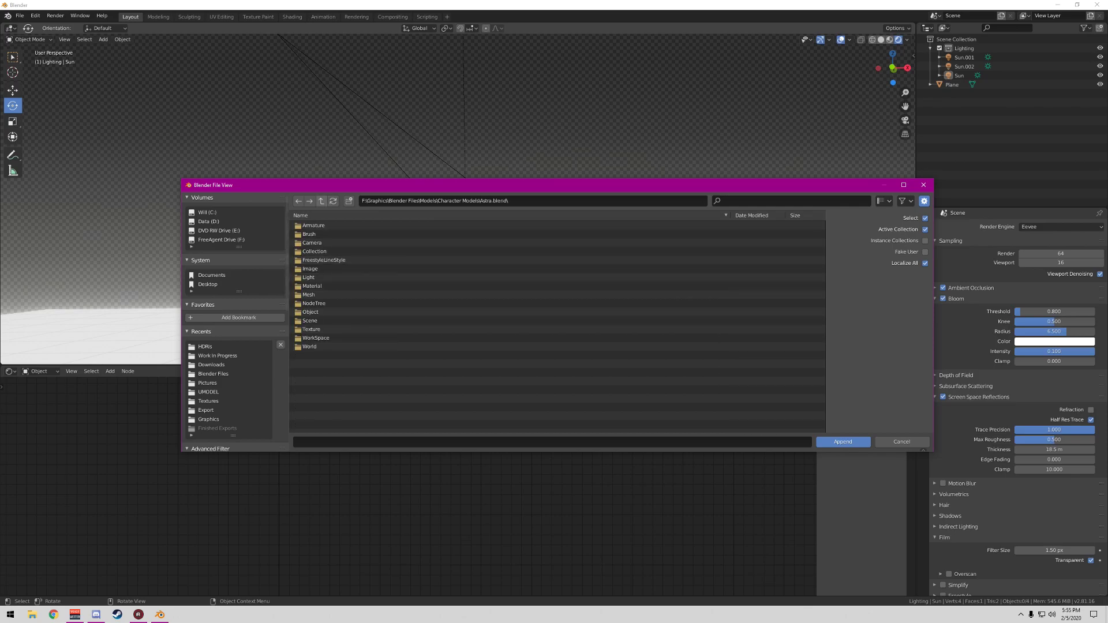
{"action": "left_click", "coordinate": [322, 201]}
{"action": "double_click", "coordinate": [315, 295]}
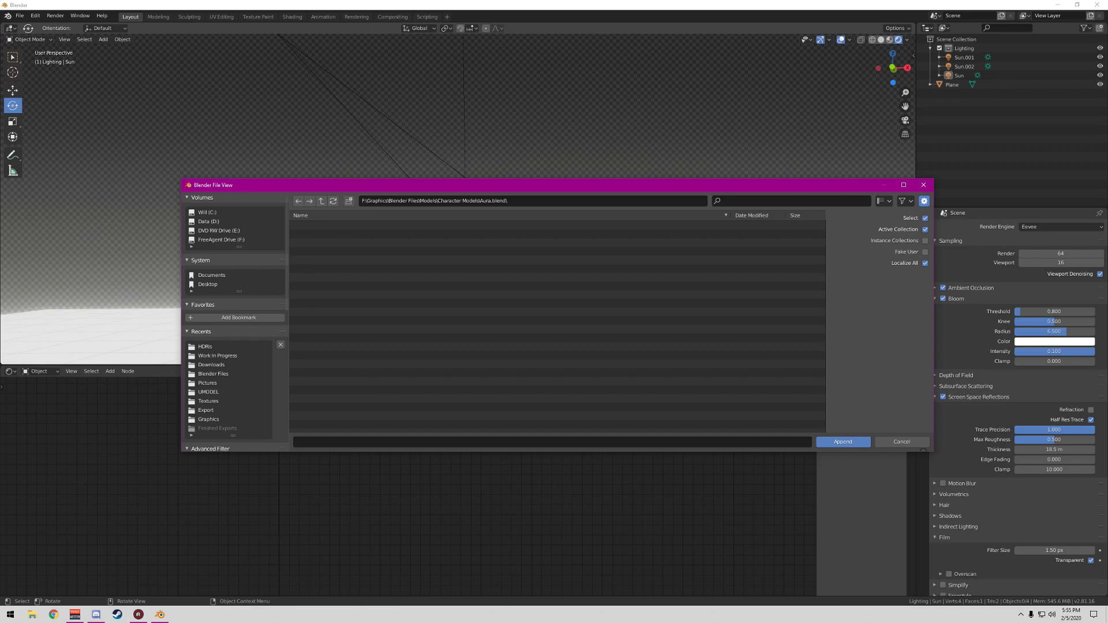
{"action": "double_click", "coordinate": [315, 304]}
{"action": "left_click_drag", "start_coordinate": [337, 277], "coordinate": [321, 232]}
{"action": "left_click", "coordinate": [843, 442]}
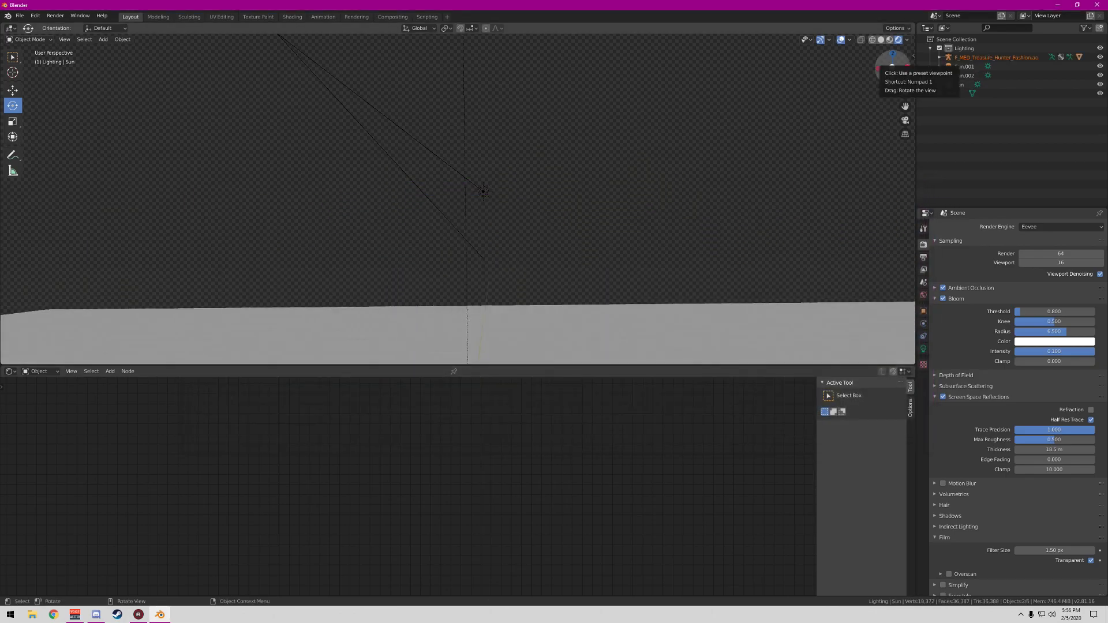
Scale the oversized appended character down so that it stands within the floor plane
{"action": "left_click_drag", "start_coordinate": [892, 65], "coordinate": [964, 80]}
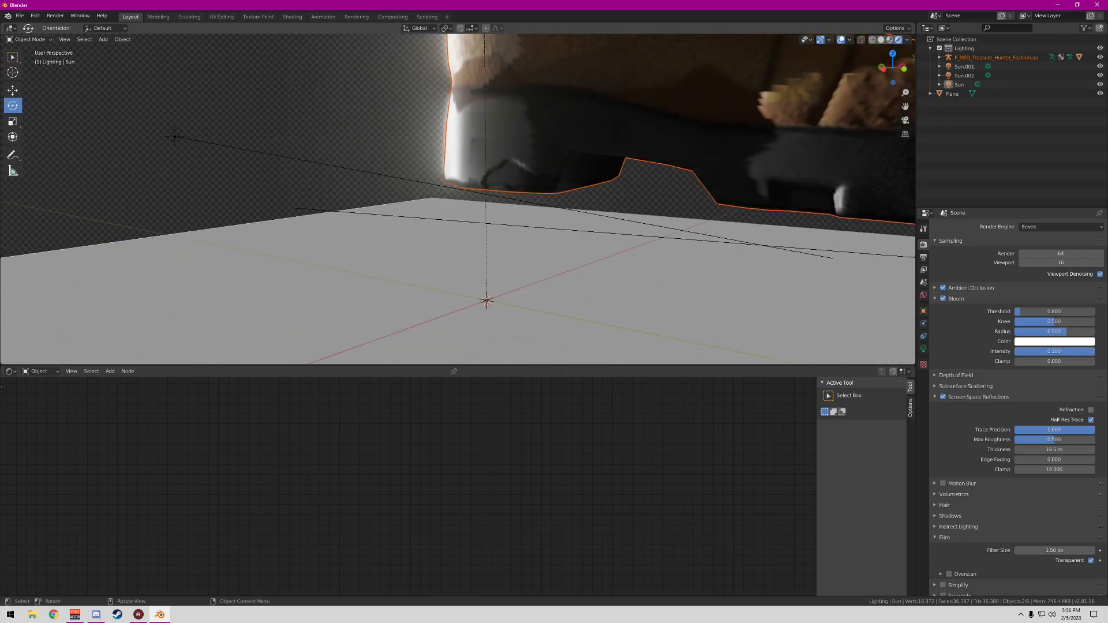
{"action": "scroll", "coordinate": [458, 199], "scroll_direction": "down", "scroll_amount": 14}
{"action": "left_click", "coordinate": [13, 121]}
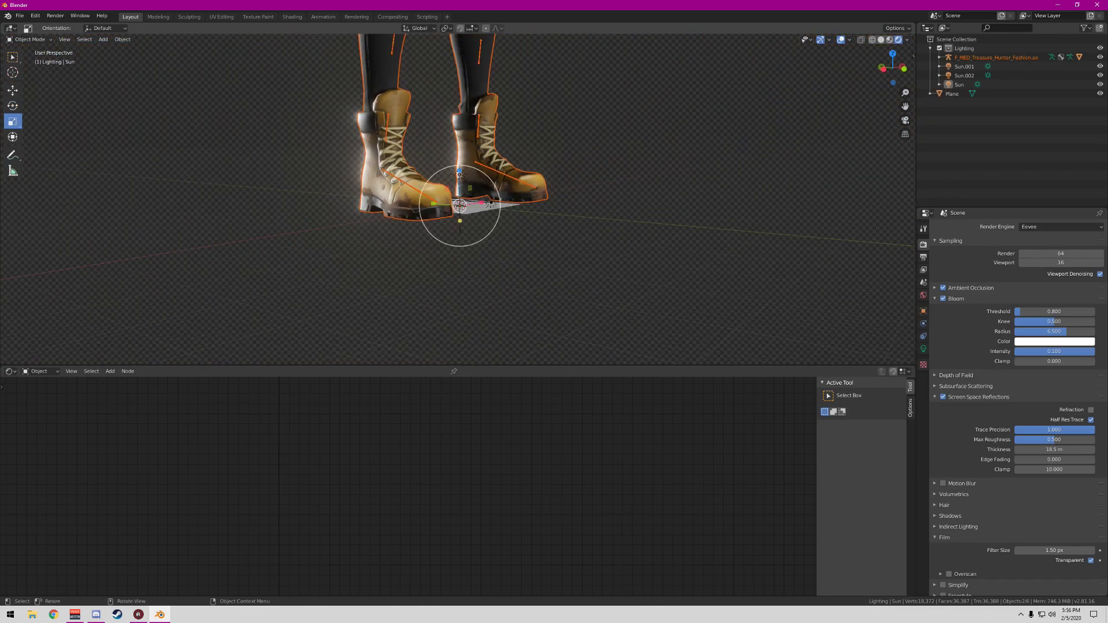
{"action": "left_click_drag", "start_coordinate": [425, 186], "coordinate": [450, 199]}
{"action": "left_click_drag", "start_coordinate": [424, 186], "coordinate": [453, 202]}
{"action": "scroll", "coordinate": [455, 201], "scroll_direction": "up", "scroll_amount": 14}
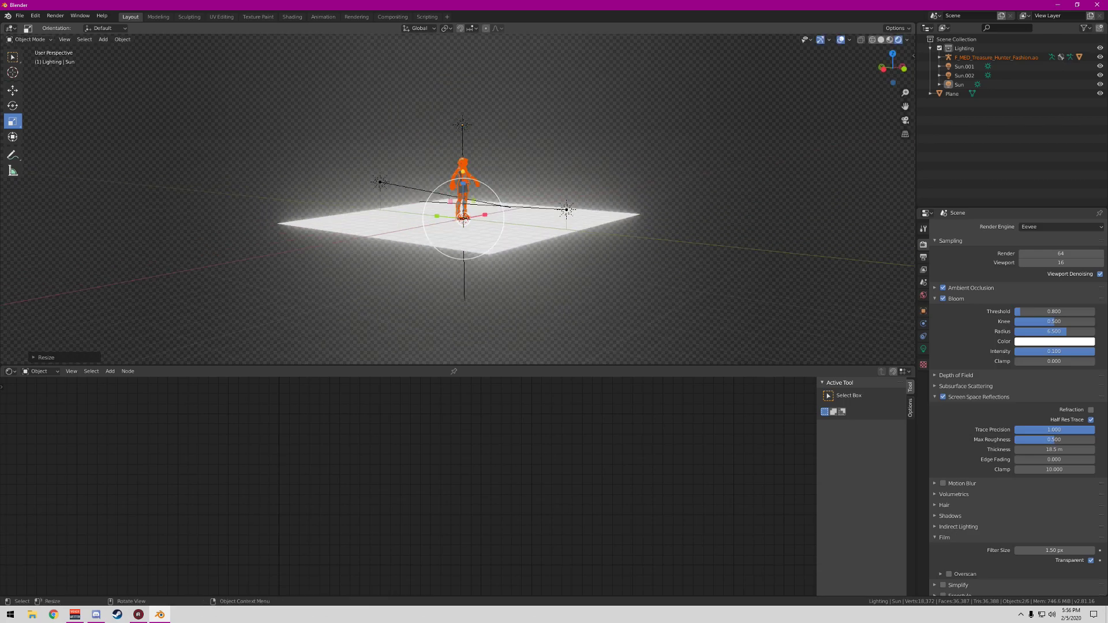
Scale the character down further, to about 0.89 of its size
{"action": "left_click_drag", "start_coordinate": [893, 69], "coordinate": [781, 72]}
{"action": "left_click_drag", "start_coordinate": [696, 166], "coordinate": [572, 240]}
{"action": "scroll", "coordinate": [572, 240], "scroll_direction": "up", "scroll_amount": 6}
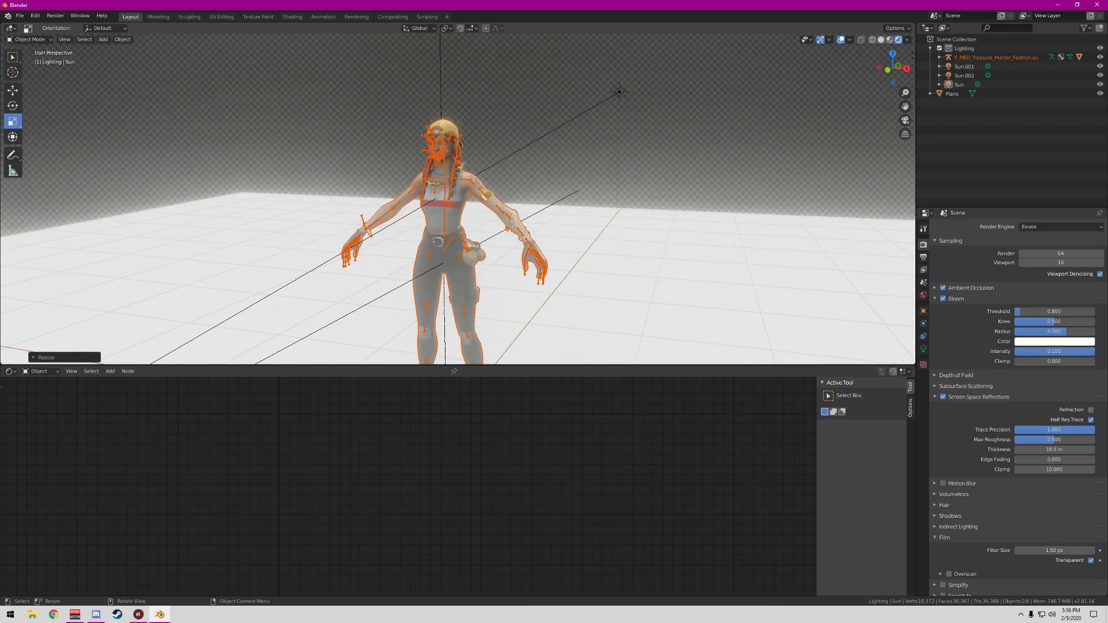
{"action": "key", "text": "s"}
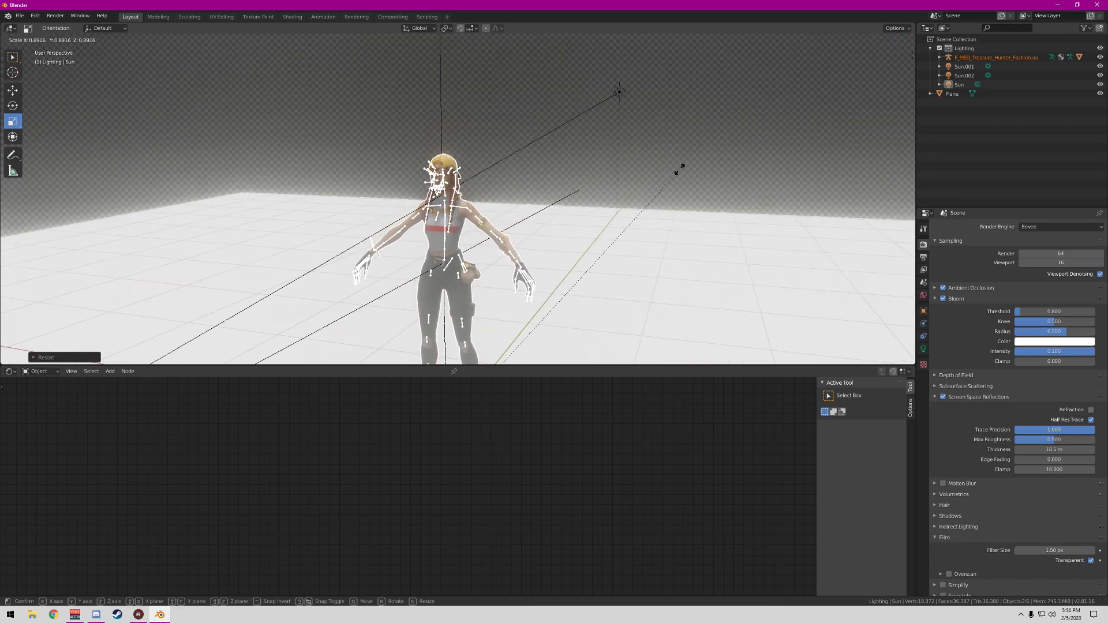
{"action": "left_click", "coordinate": [678, 174]}
Deselect the character, hide the F_MED_Treasure_Hunter_Fashion armature in the viewport, and frame the upper body from the front
{"action": "scroll", "coordinate": [678, 173], "scroll_direction": "up", "scroll_amount": 1}
{"action": "left_click_drag", "start_coordinate": [893, 70], "coordinate": [922, 53]}
{"action": "left_click", "coordinate": [837, 87]}
{"action": "left_click", "coordinate": [1100, 57]}
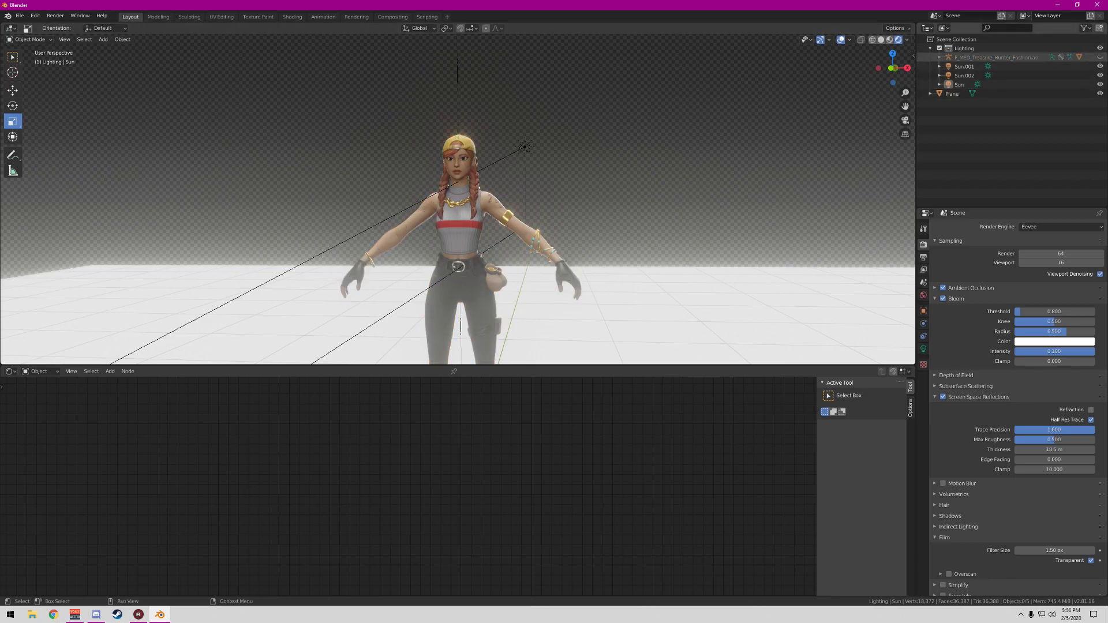
{"action": "scroll", "coordinate": [457, 199], "scroll_direction": "up", "scroll_amount": 4}
{"action": "left_click_drag", "start_coordinate": [894, 68], "coordinate": [909, 64]}
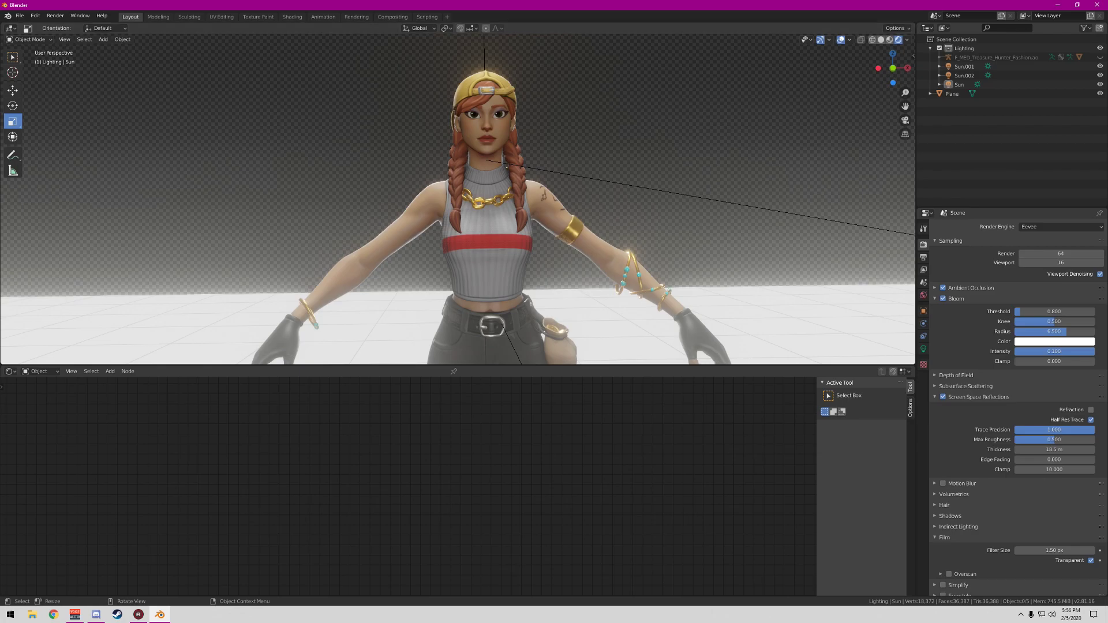
Switch the shader editor to the World nodes and delete the Background node
{"action": "left_click", "coordinate": [41, 372]}
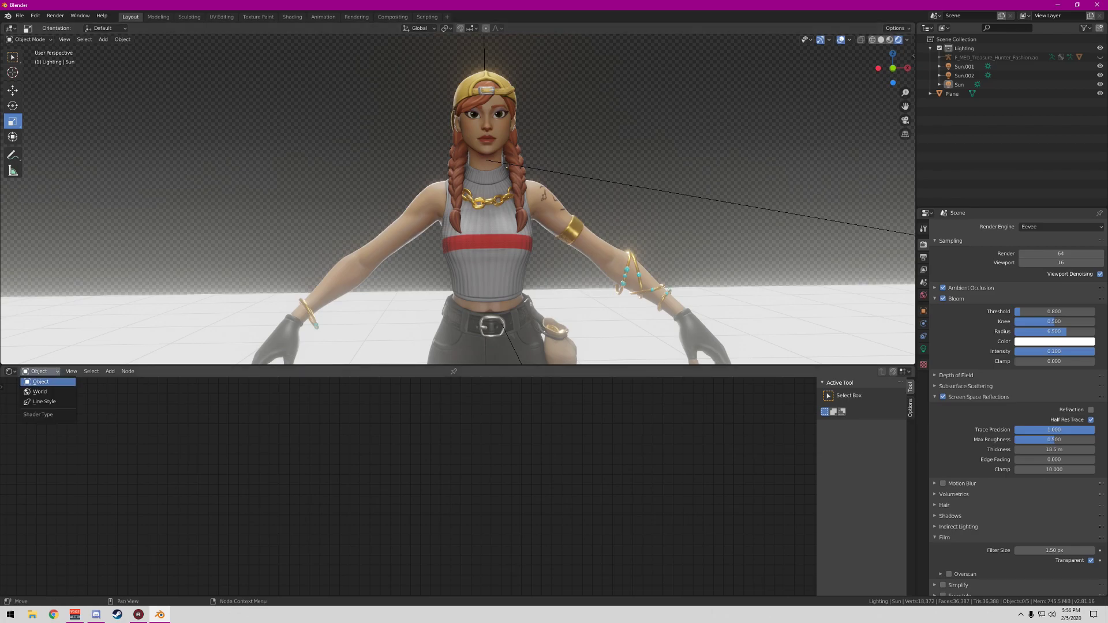
{"action": "left_click", "coordinate": [39, 392]}
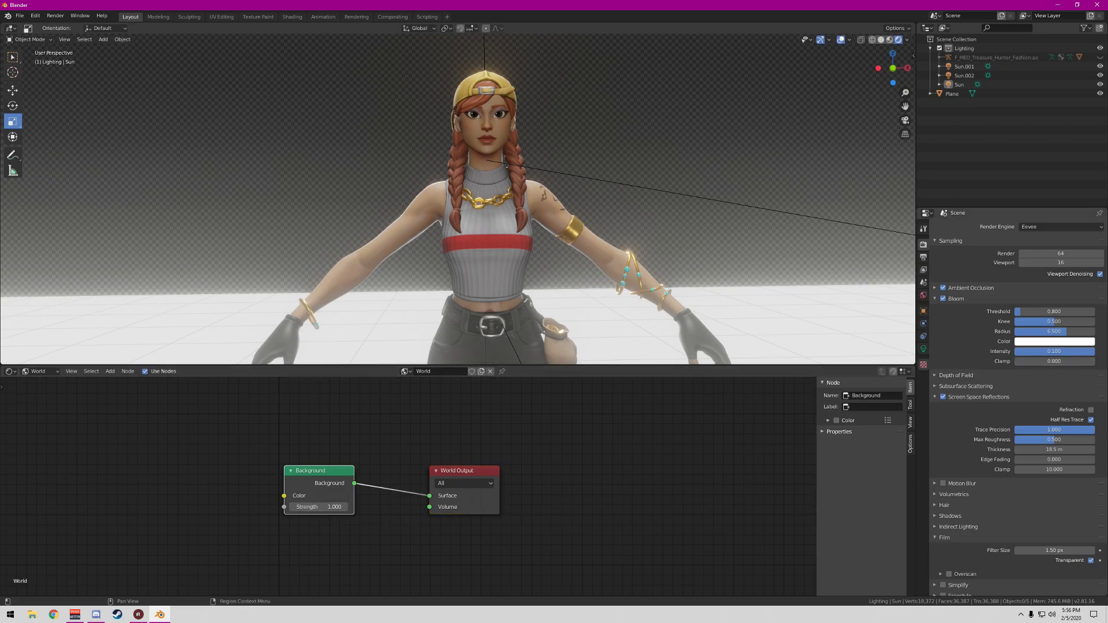
{"action": "left_click", "coordinate": [924, 349]}
{"action": "right_click", "coordinate": [279, 479]}
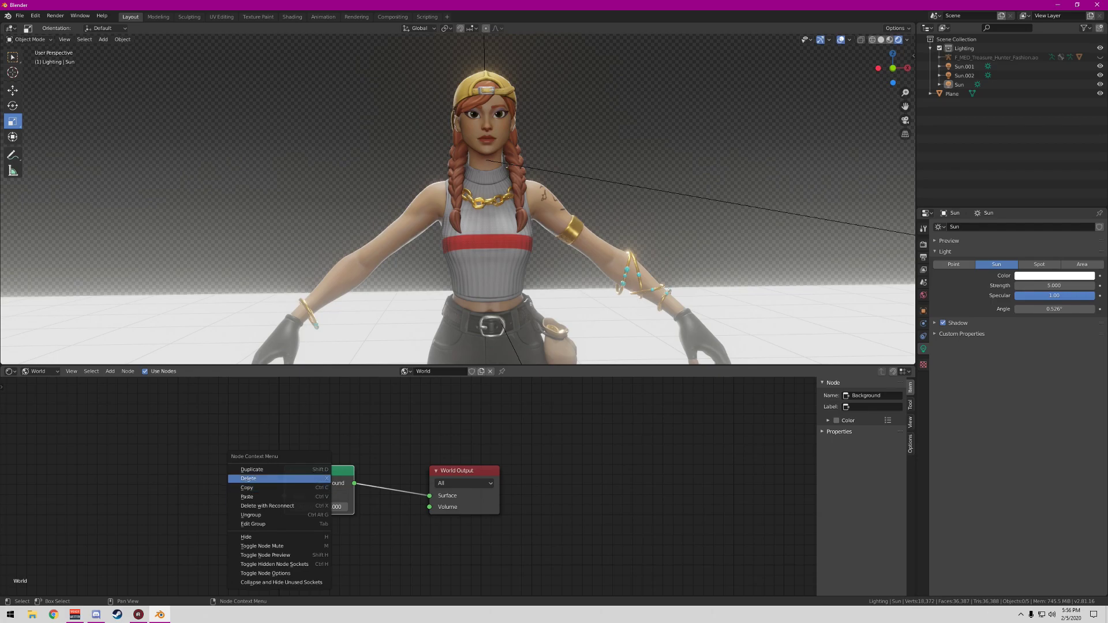
{"action": "left_click", "coordinate": [279, 478]}
Add an Environment Texture node and connect its Color output to the World Output's Surface input
{"action": "left_click", "coordinate": [111, 372]}
{"action": "left_click", "coordinate": [113, 381]}
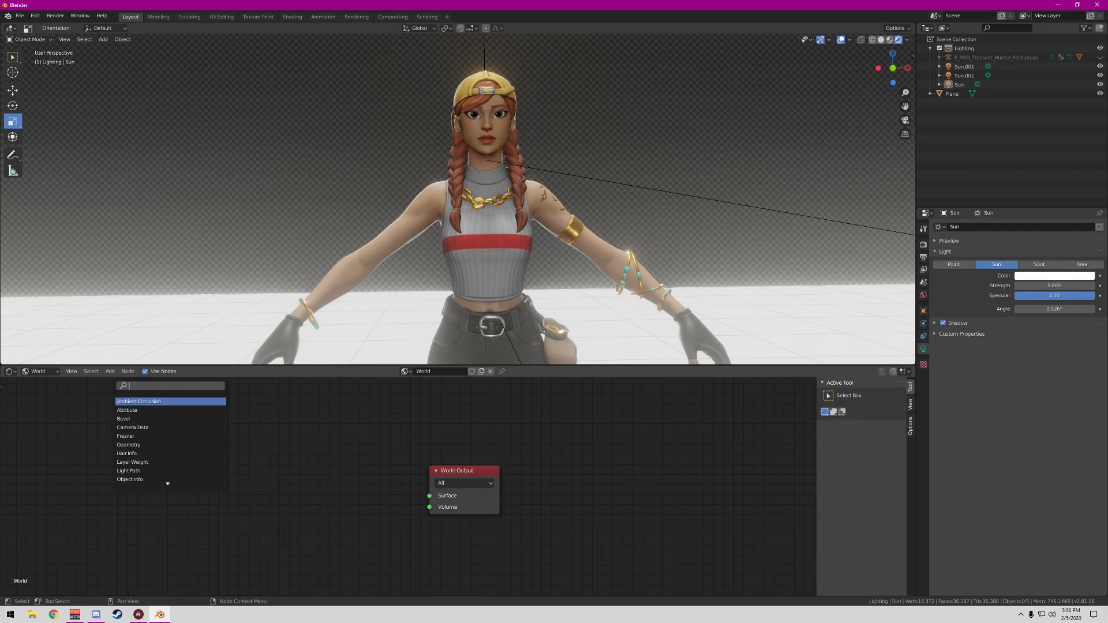
{"action": "type", "text": "env"}
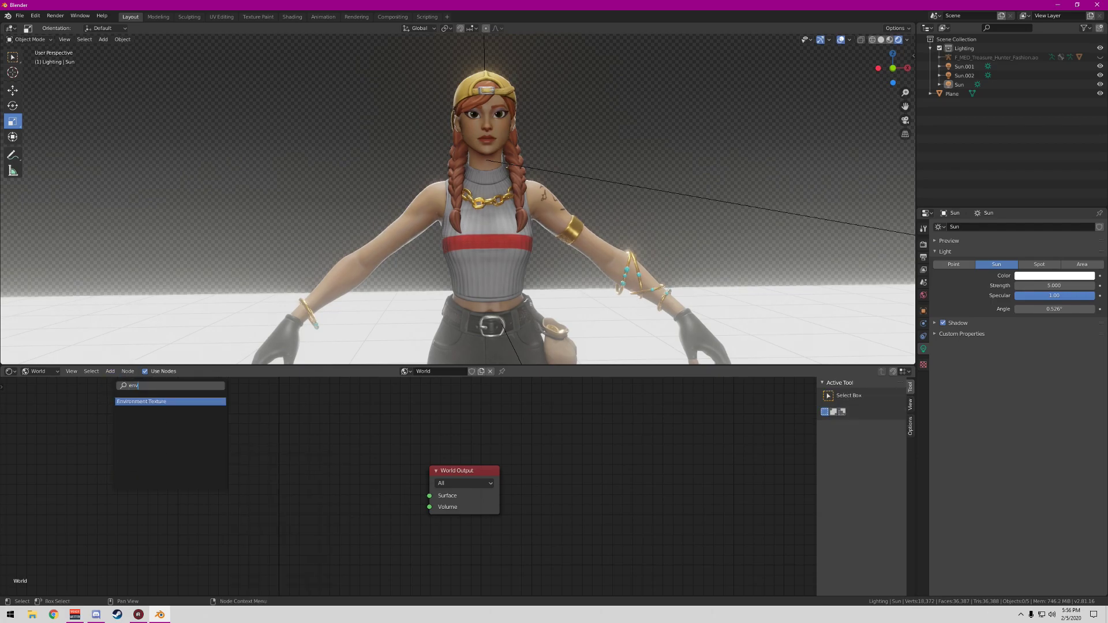
{"action": "key", "text": "Return"}
{"action": "left_click_drag", "start_coordinate": [395, 485], "coordinate": [430, 496]}
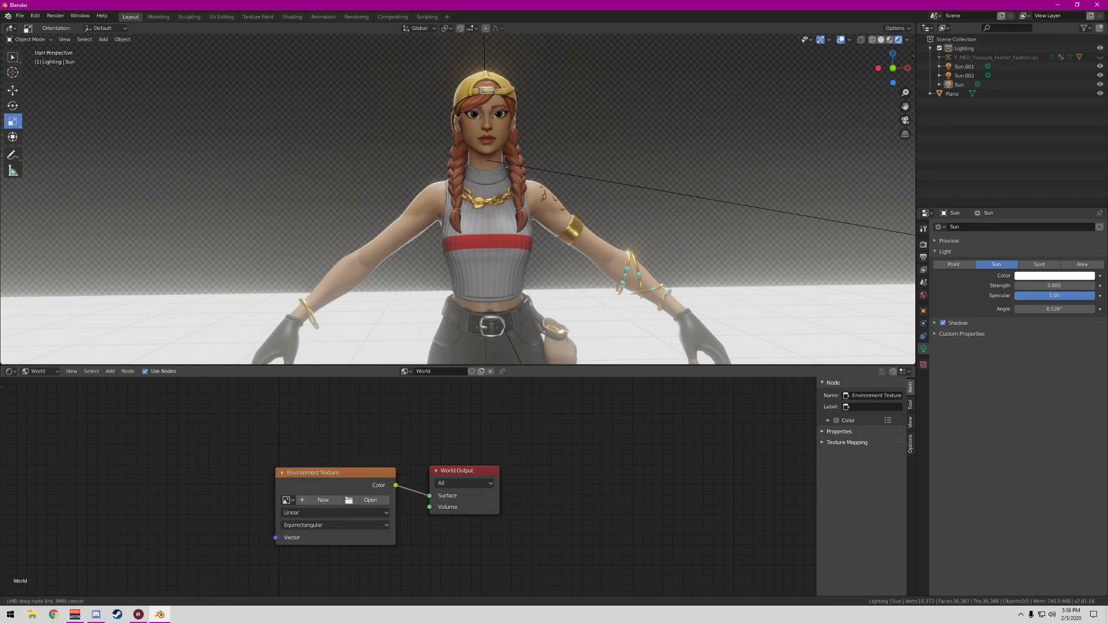
Load Kiara Dawn.hdr from the HDRIs folder into the Environment Texture node
{"action": "left_click", "coordinate": [366, 500]}
{"action": "left_click", "coordinate": [206, 347]}
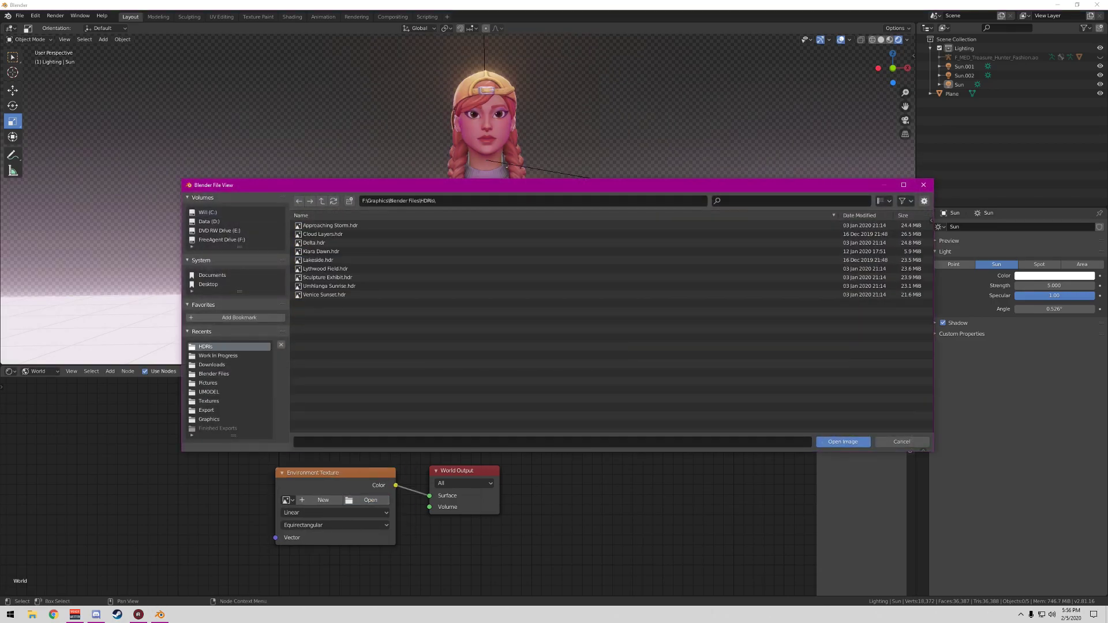
{"action": "double_click", "coordinate": [329, 252]}
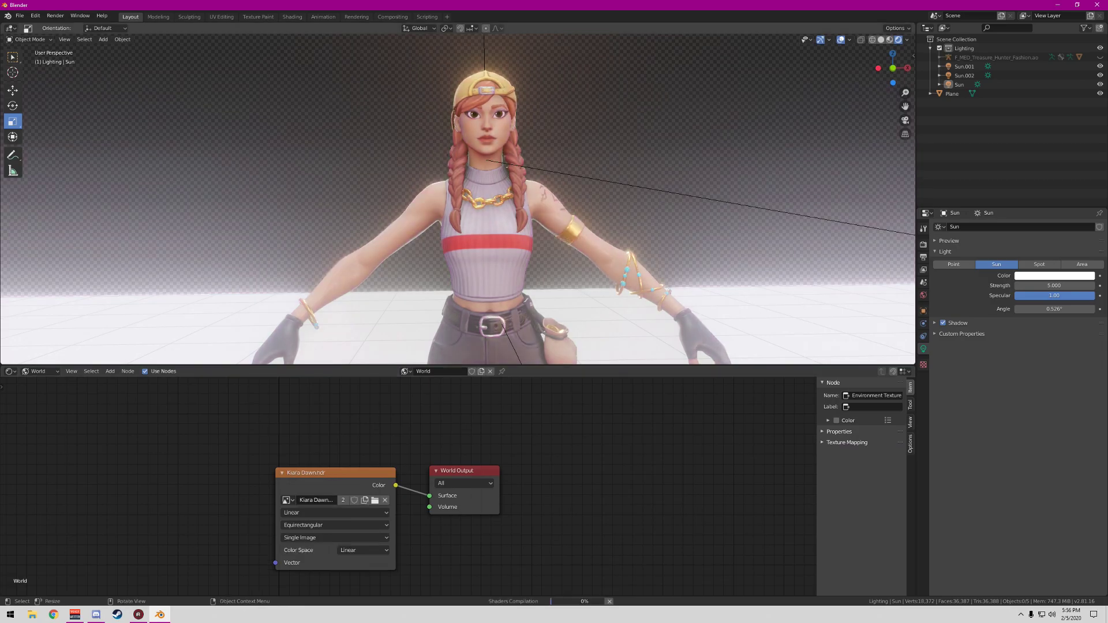
{"action": "mouse_move", "coordinate": [893, 68]}
{"action": "left_mouse_down"}
{"action": "mouse_move", "coordinate": [814, 92]}
{"action": "mouse_move", "coordinate": [508, 77]}
{"action": "mouse_move", "coordinate": [392, 95]}
{"action": "mouse_move", "coordinate": [364, 67]}
{"action": "mouse_move", "coordinate": [366, 47]}
{"action": "mouse_move", "coordinate": [386, 45]}
{"action": "mouse_move", "coordinate": [893, 68]}
{"action": "left_mouse_up"}
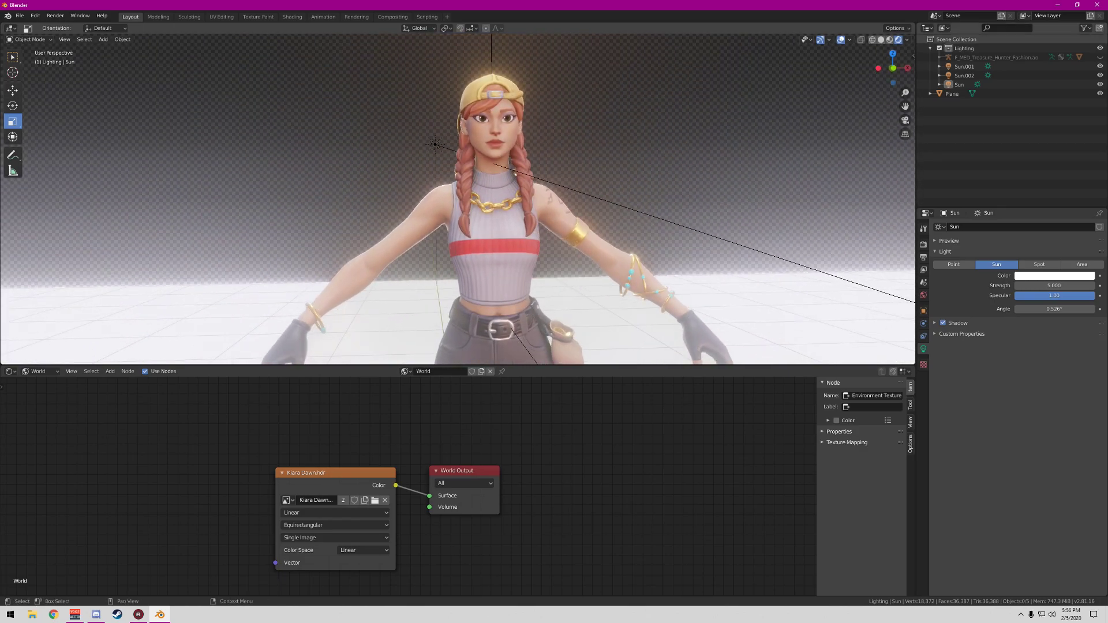
Hide Sun.001, Sun.002, Sun and Plane in the viewport and view the HDRI-lit character from the side
{"action": "left_click", "coordinate": [1100, 66]}
{"action": "left_click", "coordinate": [1100, 75]}
{"action": "left_click", "coordinate": [1100, 84]}
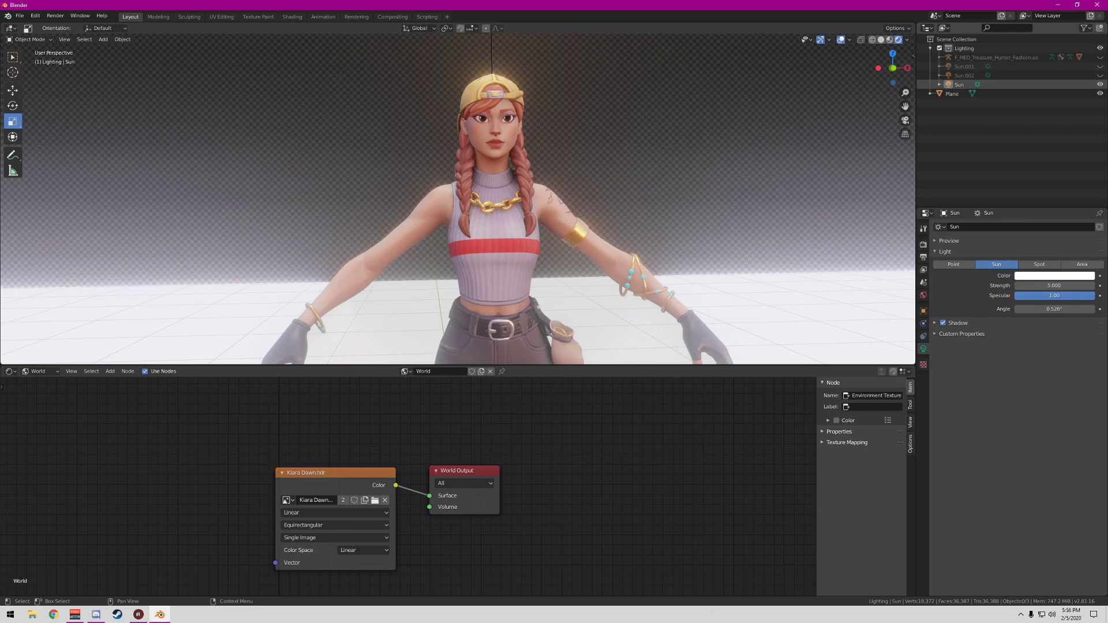
{"action": "left_click", "coordinate": [1100, 93]}
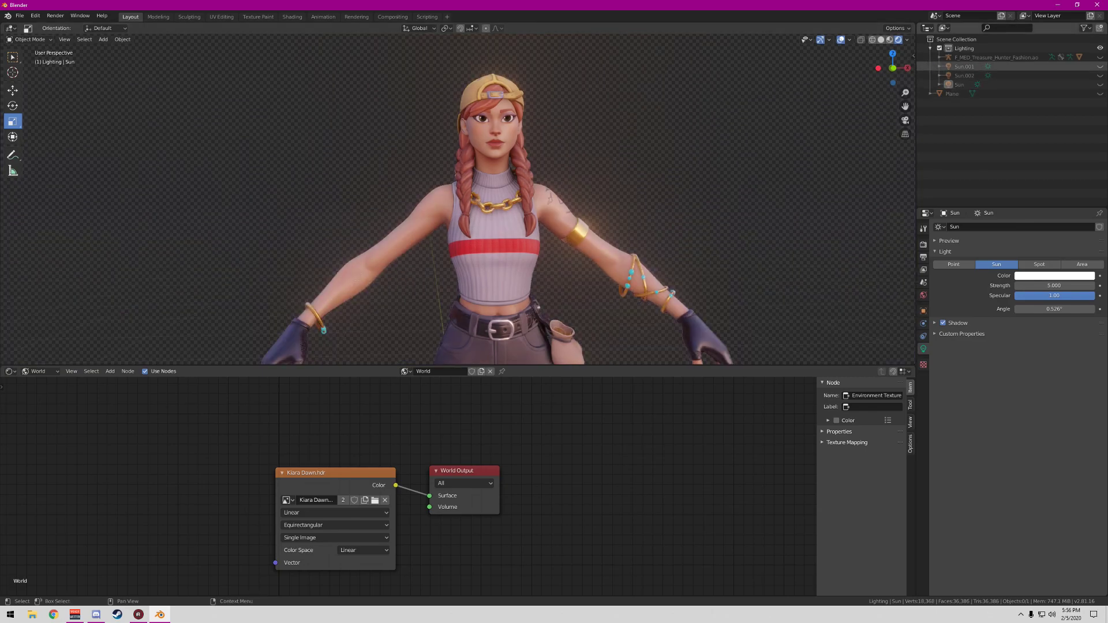
{"action": "mouse_move", "coordinate": [893, 68]}
{"action": "left_mouse_down"}
{"action": "mouse_move", "coordinate": [995, 87]}
{"action": "mouse_move", "coordinate": [872, 68]}
{"action": "left_mouse_up"}
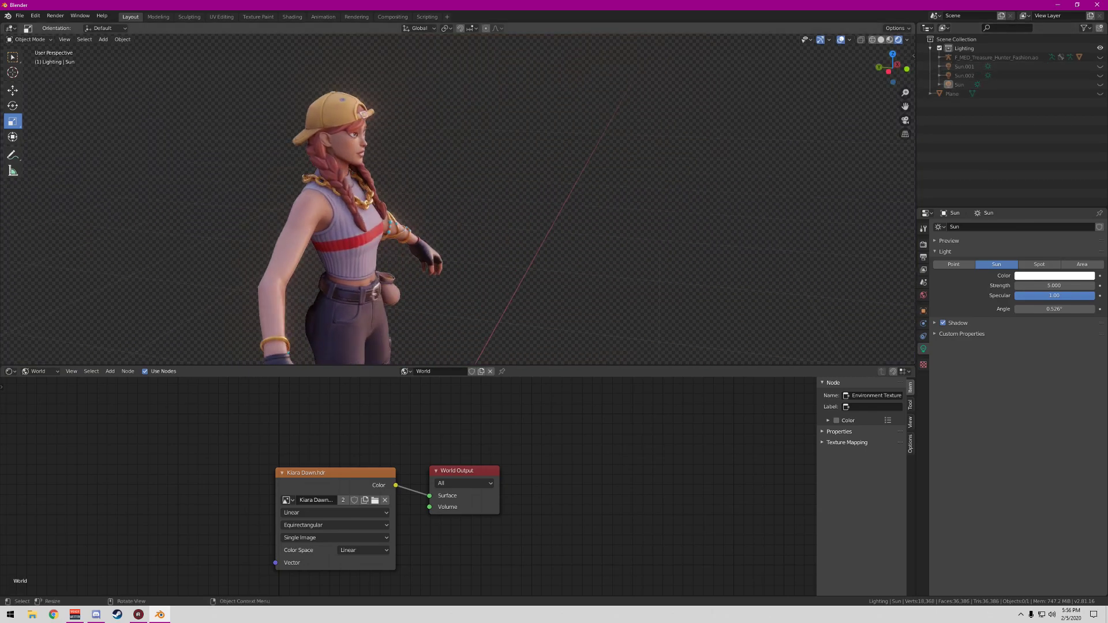
Load Delta.hdr into the Environment Texture node and check the lighting on the character
{"action": "left_click", "coordinate": [375, 500]}
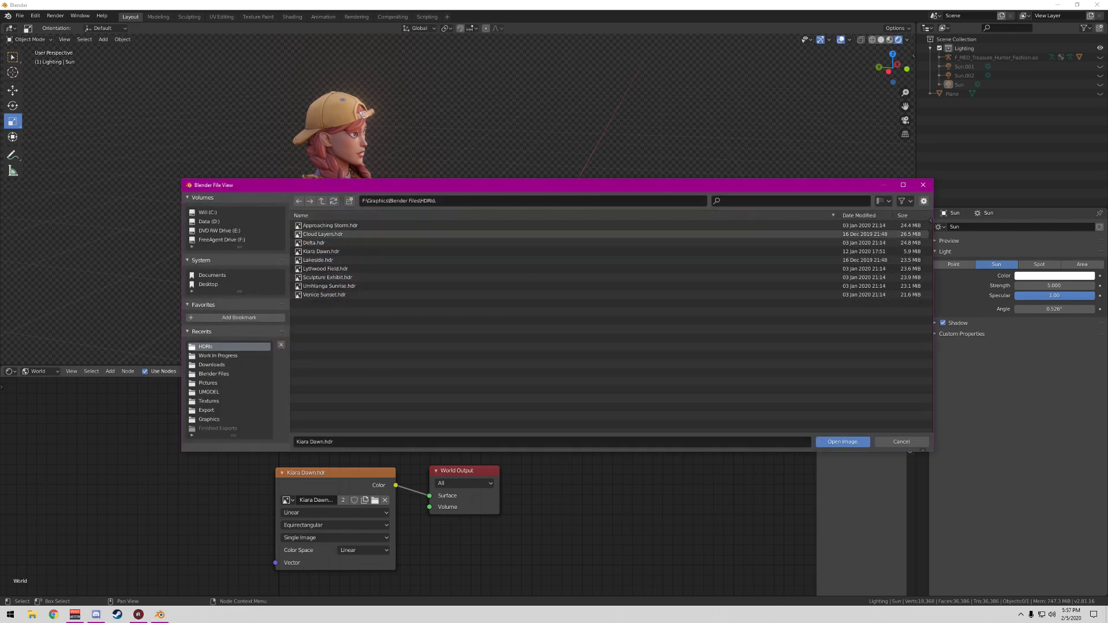
{"action": "double_click", "coordinate": [323, 242]}
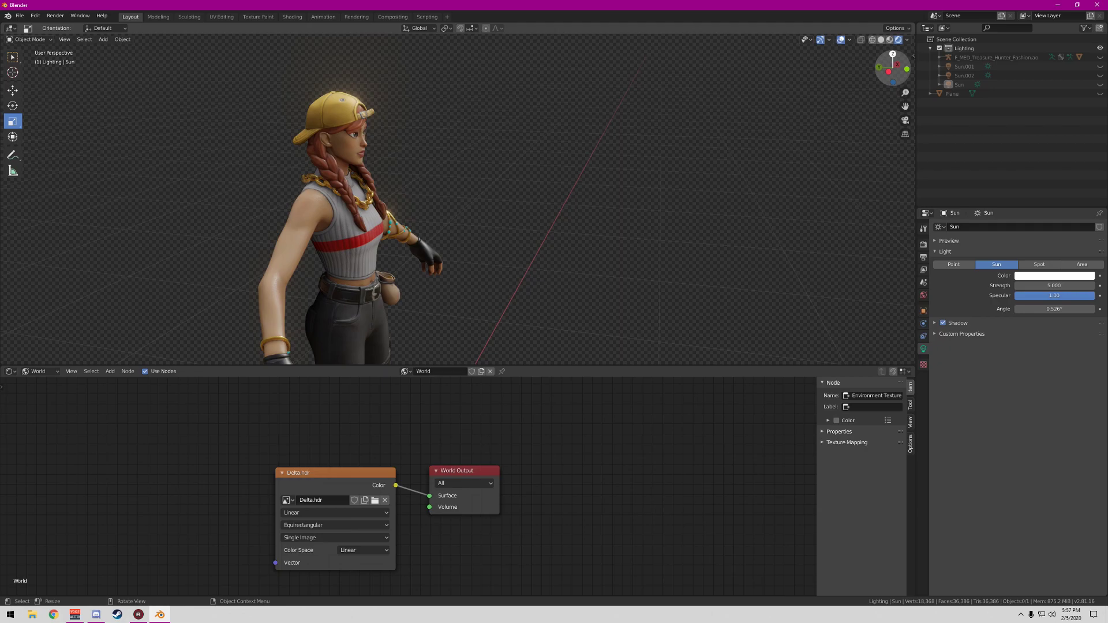
{"action": "mouse_move", "coordinate": [893, 68]}
{"action": "left_mouse_down"}
{"action": "mouse_move", "coordinate": [806, 64]}
{"action": "mouse_move", "coordinate": [883, 68]}
{"action": "left_mouse_up"}
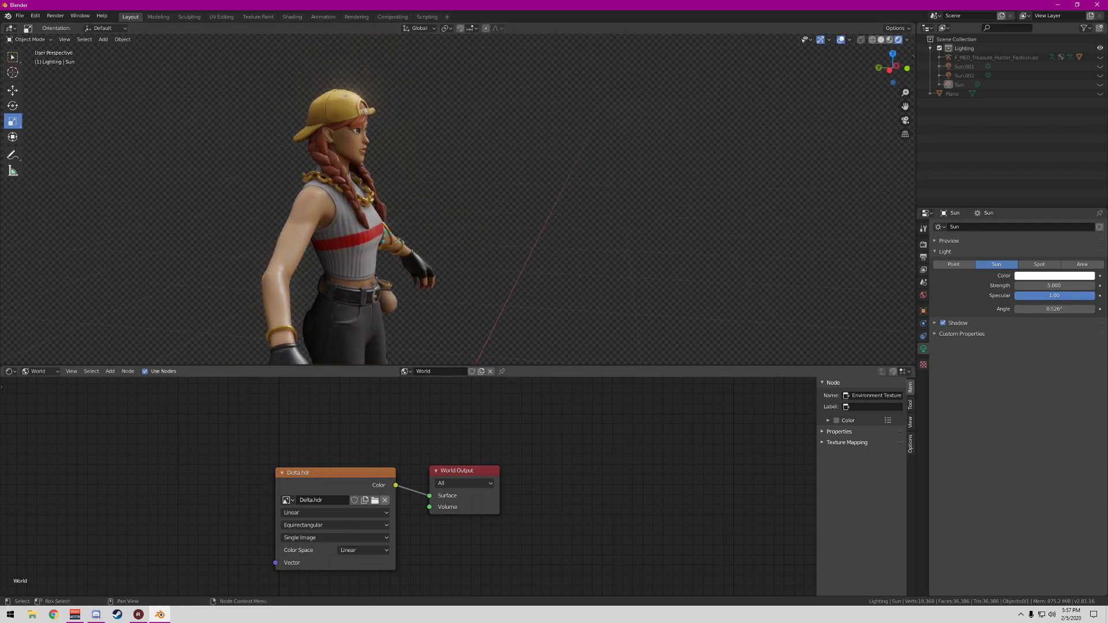
Load Approaching Storm.hdr into the Environment Texture node and view the lit character from the front
{"action": "left_click", "coordinate": [375, 499]}
{"action": "double_click", "coordinate": [331, 225]}
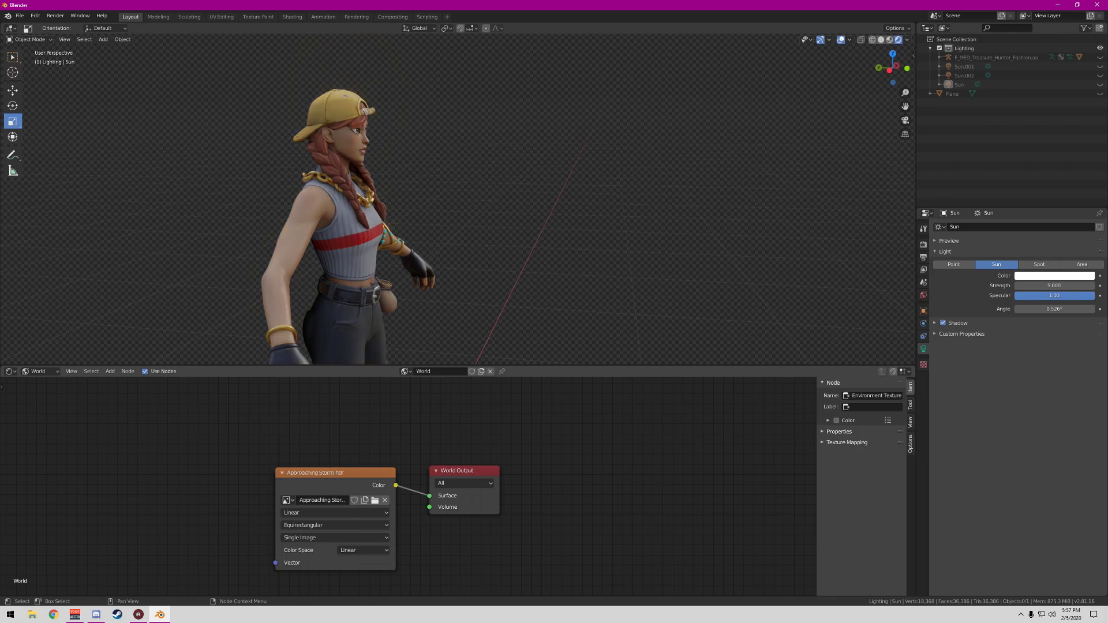
{"action": "left_click_drag", "start_coordinate": [882, 68], "coordinate": [911, 70]}
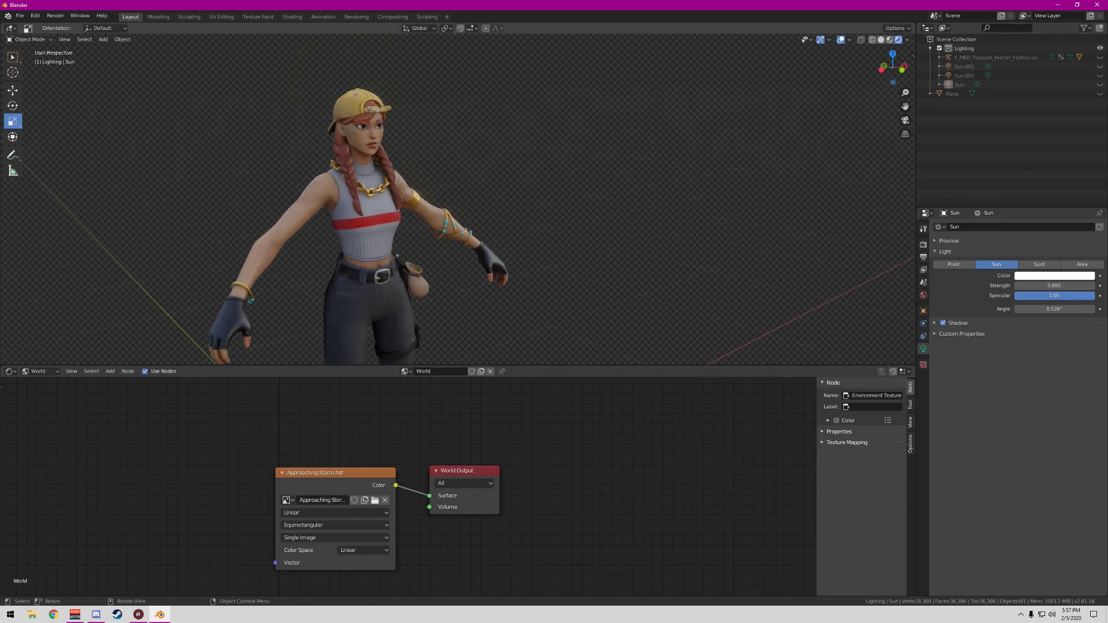
Add a Spot light and move it straight up along Z until it sits above the character's head
{"action": "left_click", "coordinate": [103, 39]}
{"action": "mouse_move", "coordinate": [132, 153]}
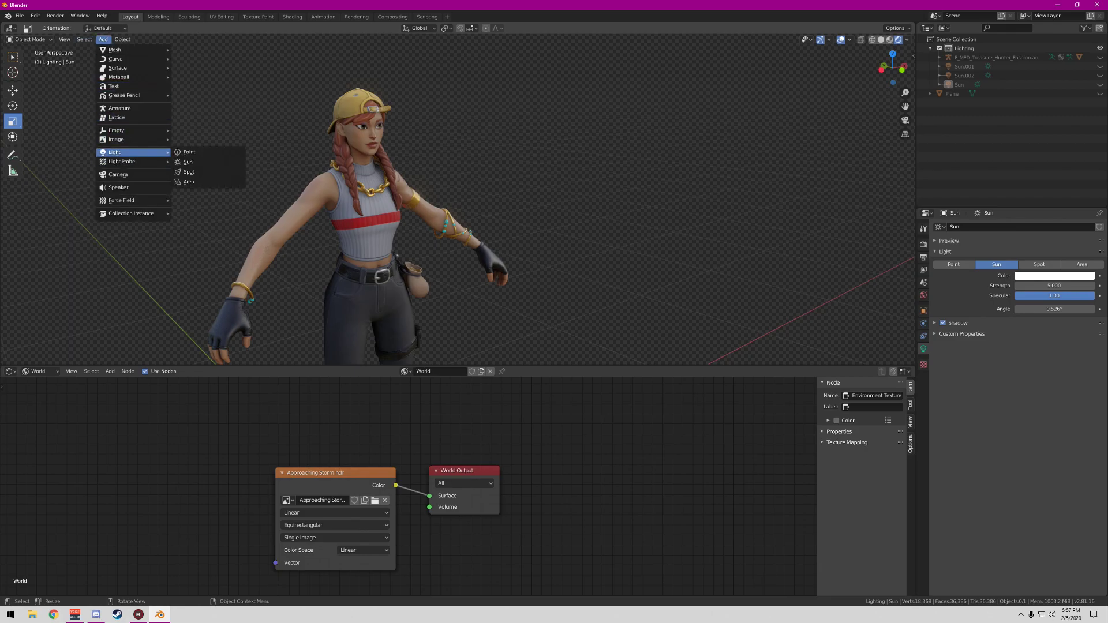
{"action": "left_click", "coordinate": [189, 172]}
{"action": "scroll", "coordinate": [189, 172], "scroll_direction": "down", "scroll_amount": 4}
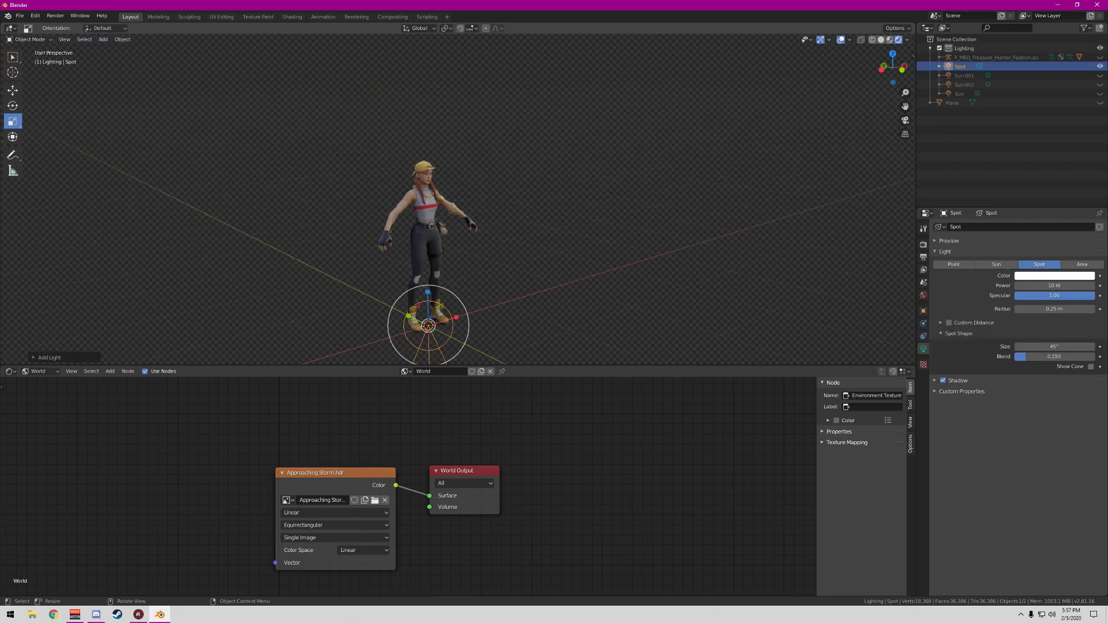
{"action": "left_click", "coordinate": [12, 90]}
{"action": "left_click_drag", "start_coordinate": [427, 291], "coordinate": [422, 49]}
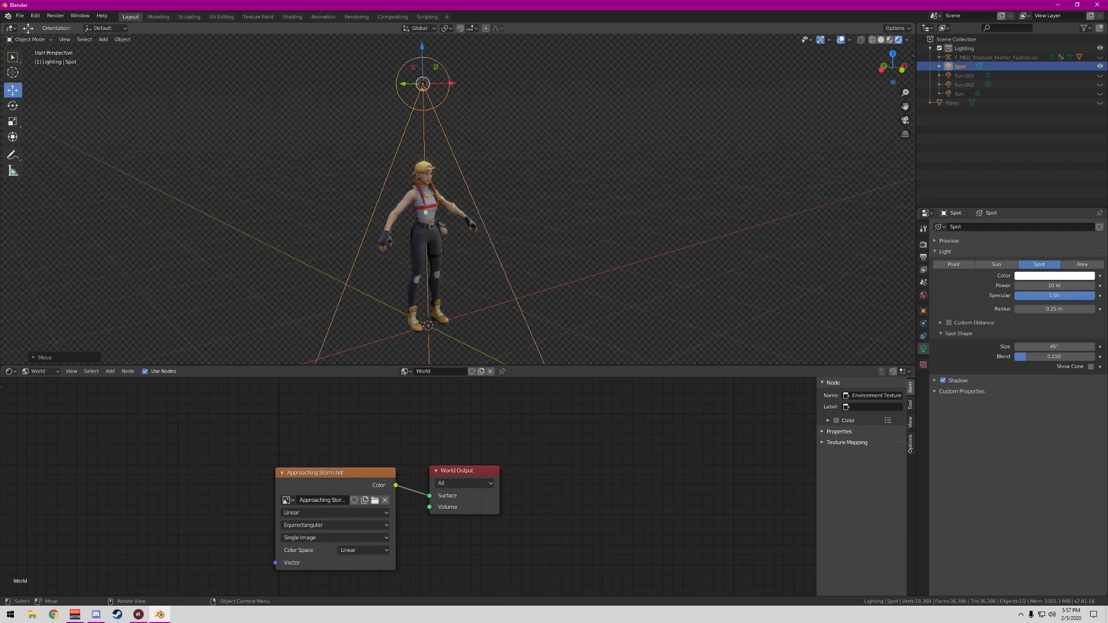
{"action": "scroll", "coordinate": [458, 199], "scroll_direction": "up", "scroll_amount": 5}
{"action": "left_click_drag", "start_coordinate": [893, 68], "coordinate": [910, 78]}
{"action": "scroll", "coordinate": [457, 199], "scroll_direction": "down", "scroll_amount": 7}
{"action": "left_click", "coordinate": [243, 139]}
Add a plane mesh under the character's feet and scale it up into a larger floor
{"action": "left_click", "coordinate": [103, 40]}
{"action": "mouse_move", "coordinate": [116, 50]}
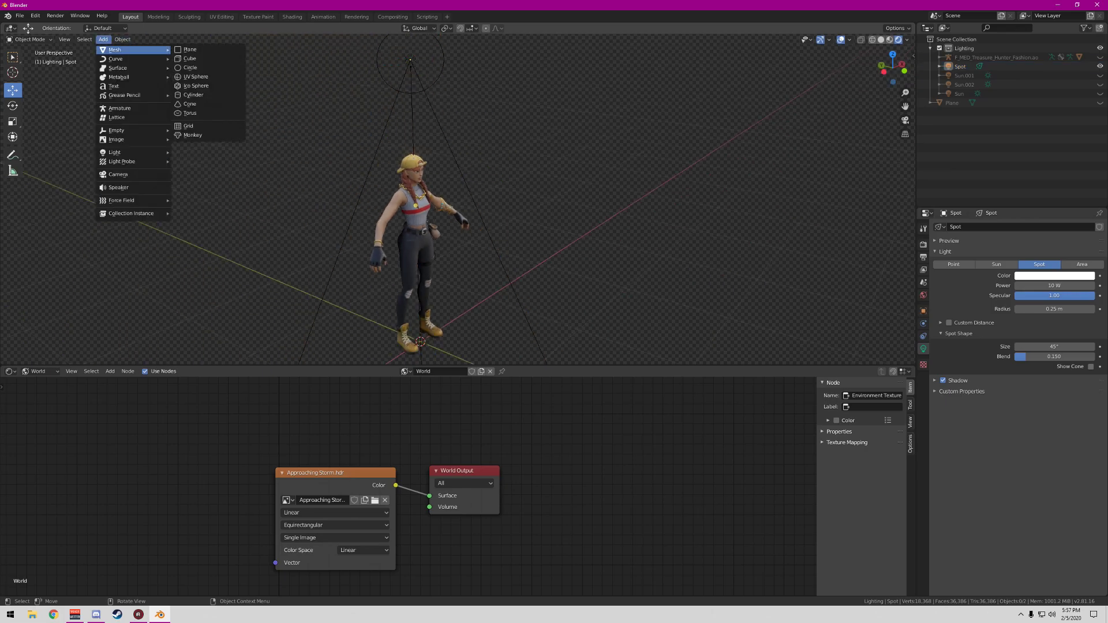
{"action": "left_click", "coordinate": [190, 49]}
{"action": "left_click", "coordinate": [13, 121]}
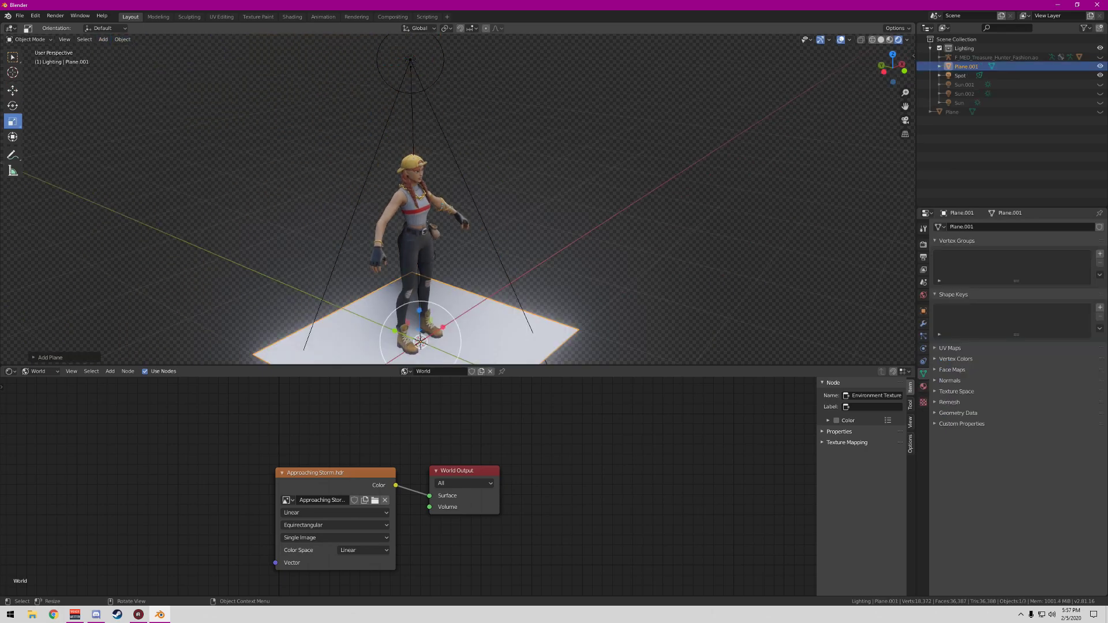
{"action": "left_click_drag", "start_coordinate": [590, 203], "coordinate": [764, 167]}
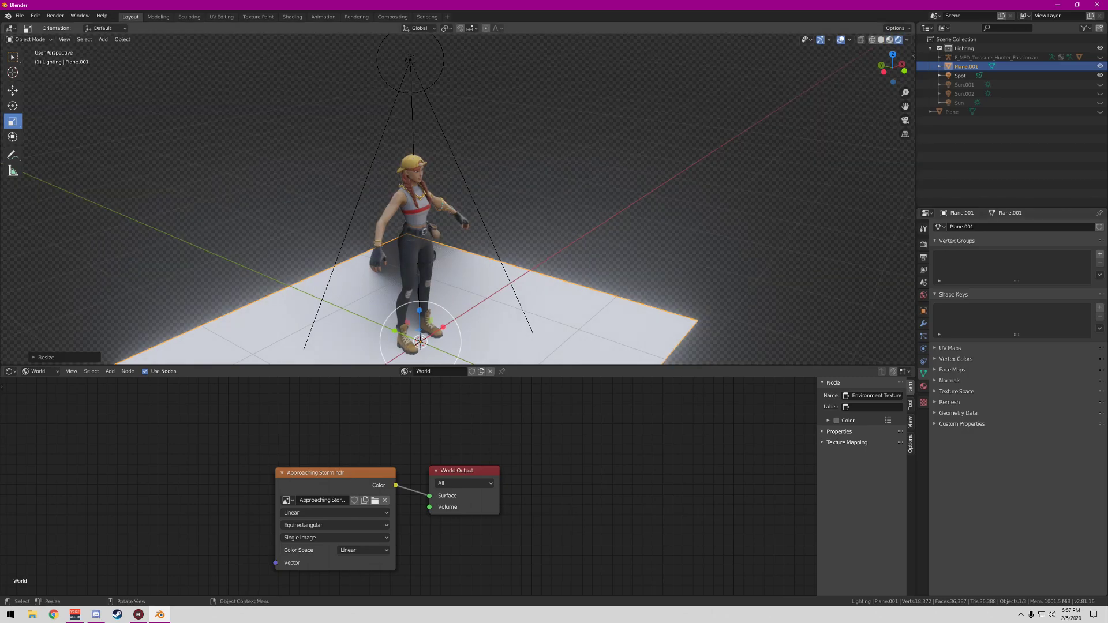
Create a new material for the floor plane and set its Specular to 0
{"action": "left_click", "coordinate": [924, 387]}
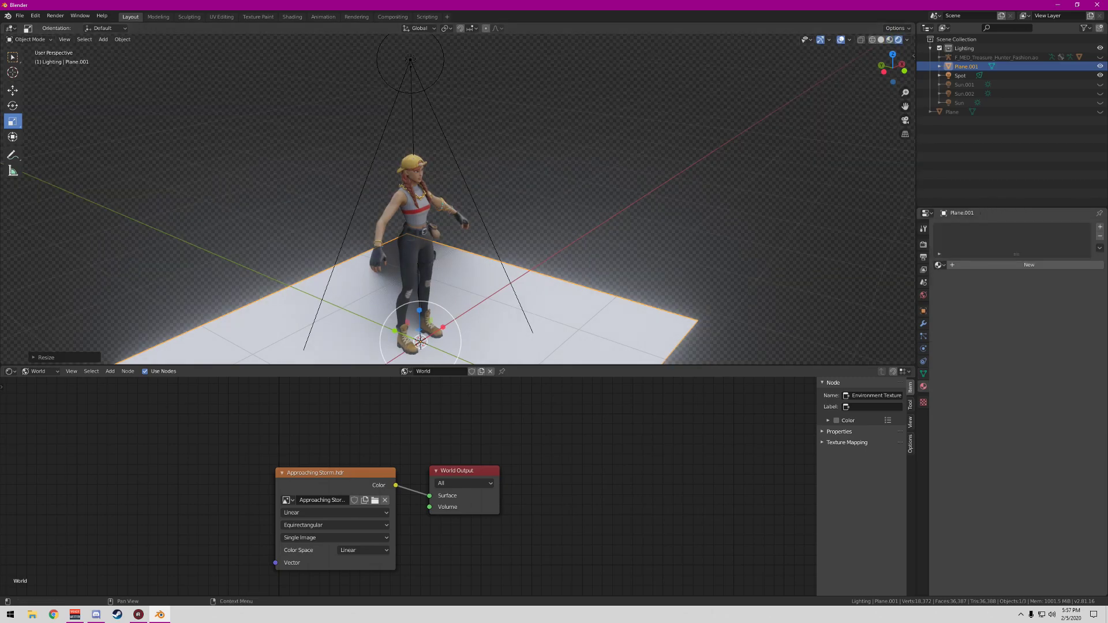
{"action": "left_click", "coordinate": [1029, 264]}
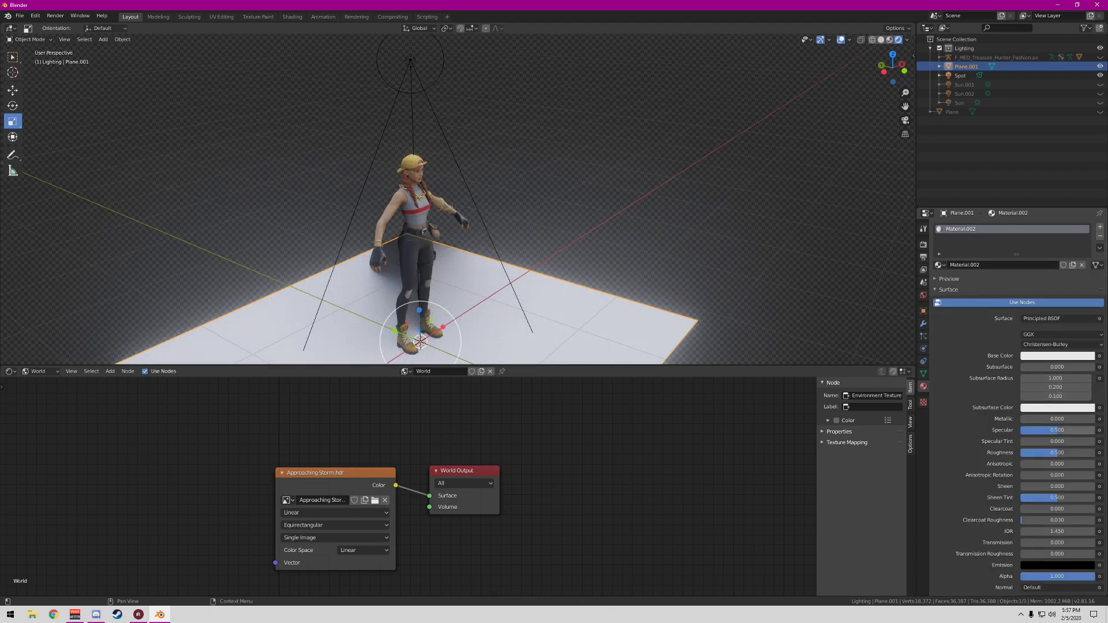
{"action": "left_click_drag", "start_coordinate": [1057, 431], "coordinate": [1020, 431]}
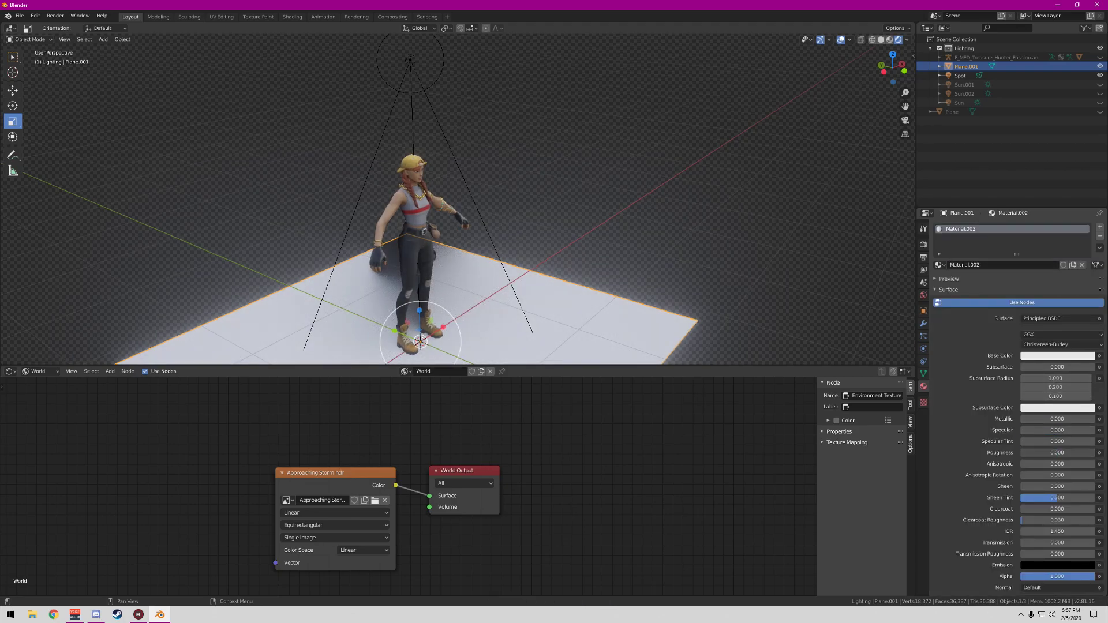
Set the Spot light's power to 100 W and inspect its effect on the character from the front
{"action": "middle_click_drag", "start_coordinate": [577, 173], "coordinate": [433, 179]}
{"action": "key", "text": "alt+a"}
{"action": "left_click", "coordinate": [475, 54]}
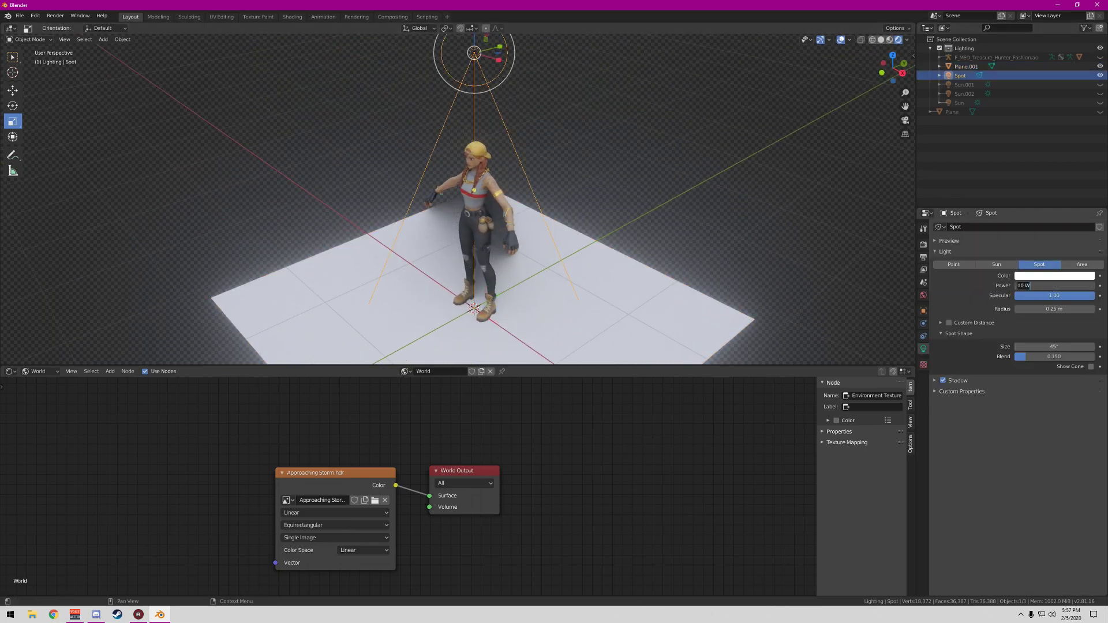
{"action": "type", "text": "100"}
{"action": "key", "text": "Return"}
{"action": "scroll", "coordinate": [458, 200], "scroll_direction": "up", "scroll_amount": 3}
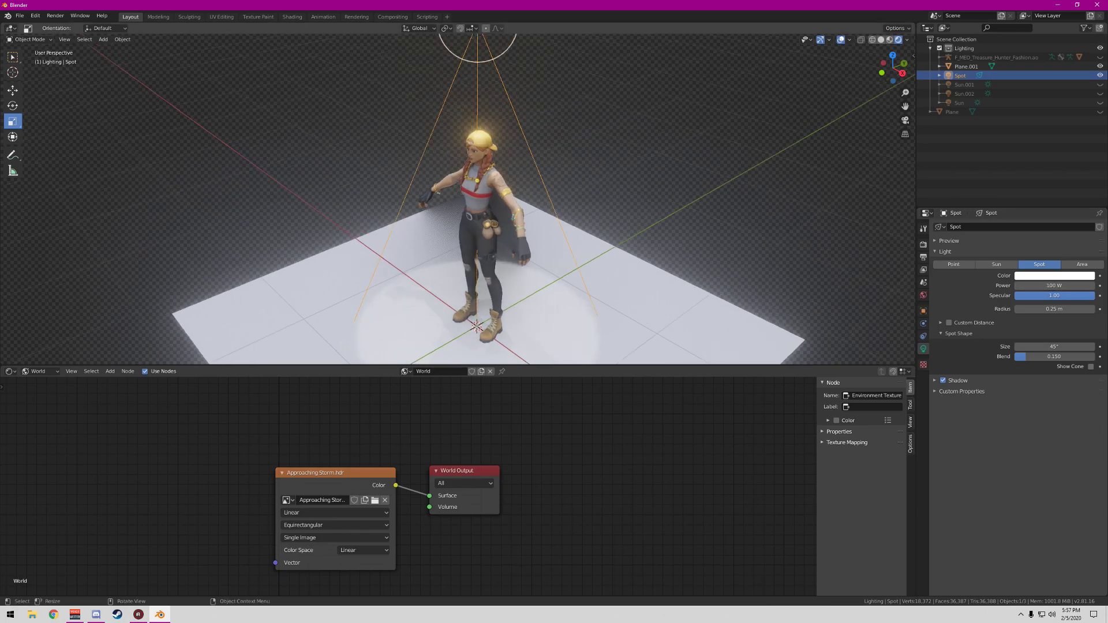
{"action": "left_click_drag", "start_coordinate": [893, 69], "coordinate": [947, 57]}
{"action": "scroll", "coordinate": [457, 199], "scroll_direction": "down", "scroll_amount": 4}
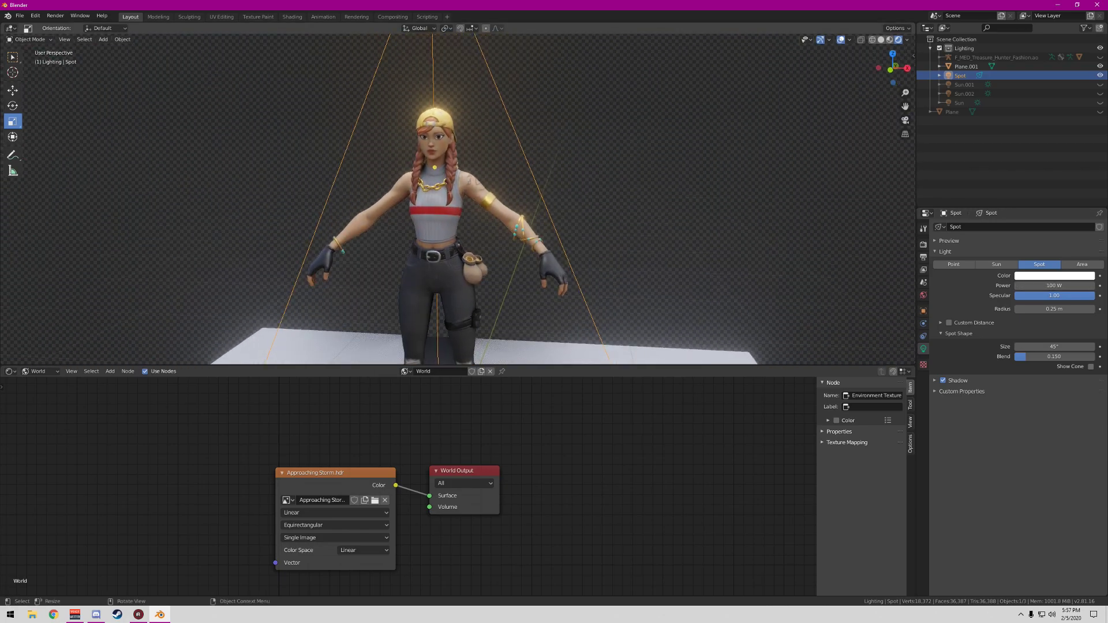
{"action": "scroll", "coordinate": [458, 199], "scroll_direction": "up", "scroll_amount": 5}
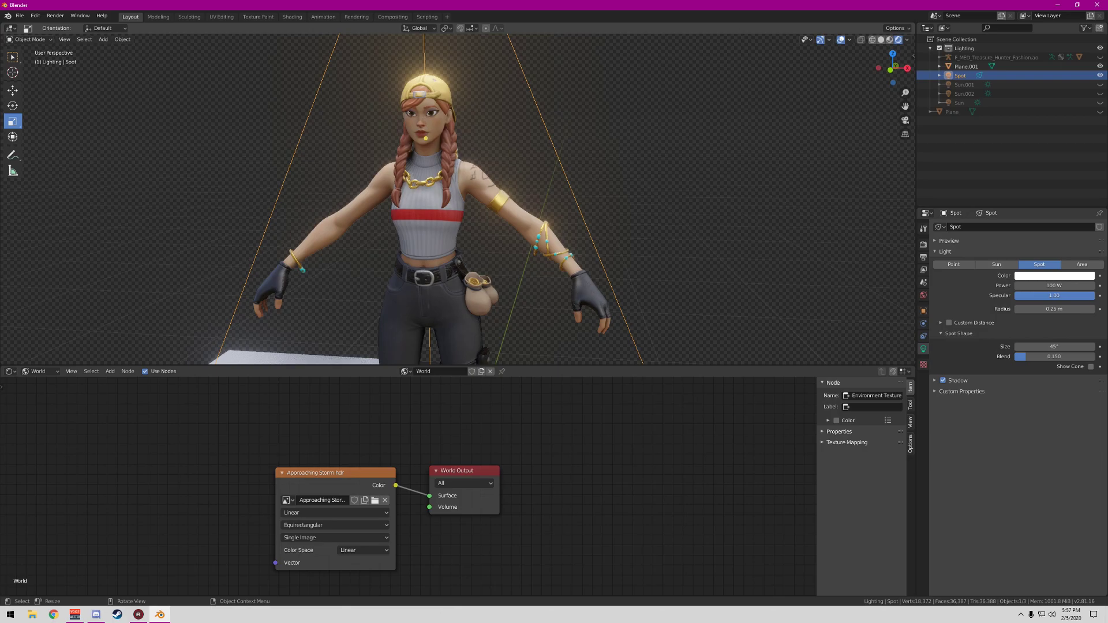
Hide Spot and Plane.001 and show Sun.001, Sun.002 and Sun, keeping the character's armature hidden
{"action": "left_click", "coordinate": [1100, 75]}
{"action": "left_click", "coordinate": [1100, 65]}
{"action": "left_click", "coordinate": [1101, 85]}
{"action": "left_click", "coordinate": [1100, 93]}
{"action": "left_click", "coordinate": [1101, 102]}
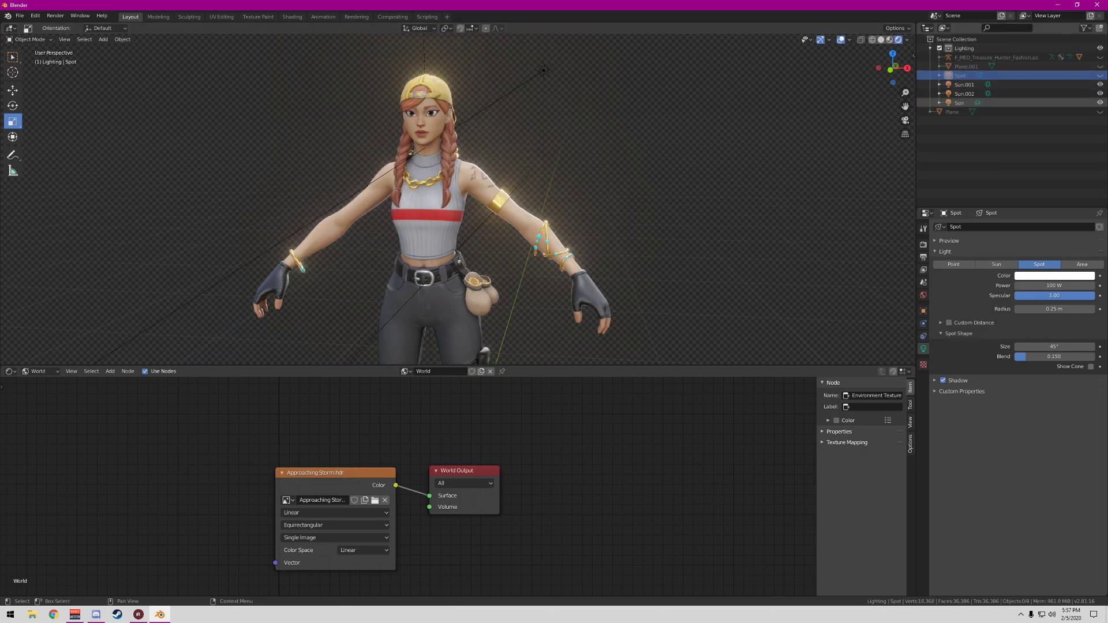
{"action": "left_click", "coordinate": [1100, 57]}
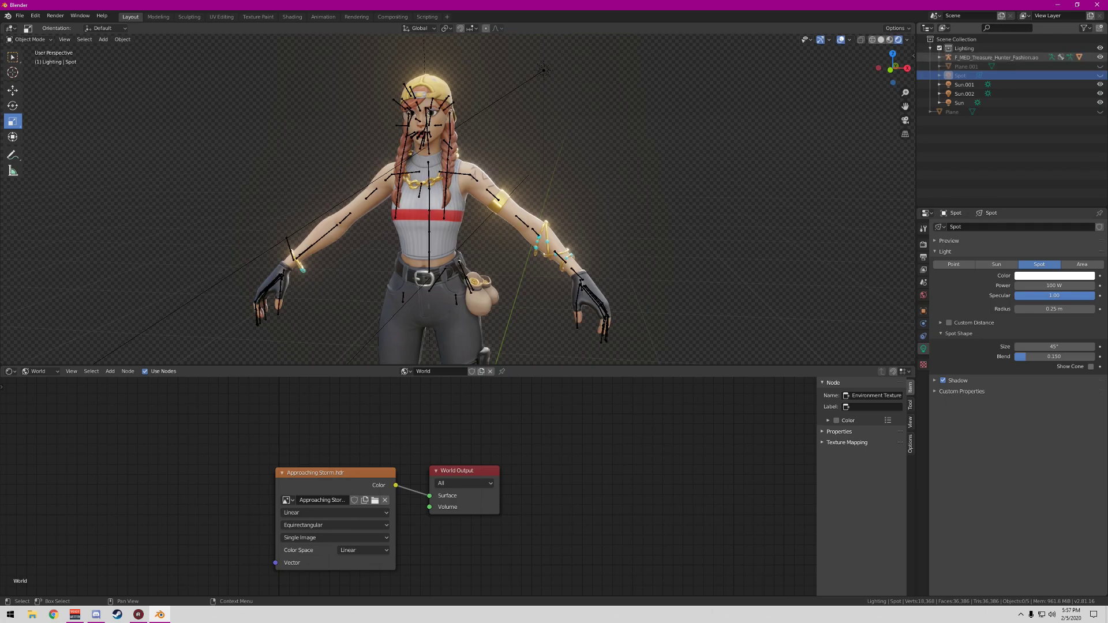
{"action": "left_click", "coordinate": [1100, 57]}
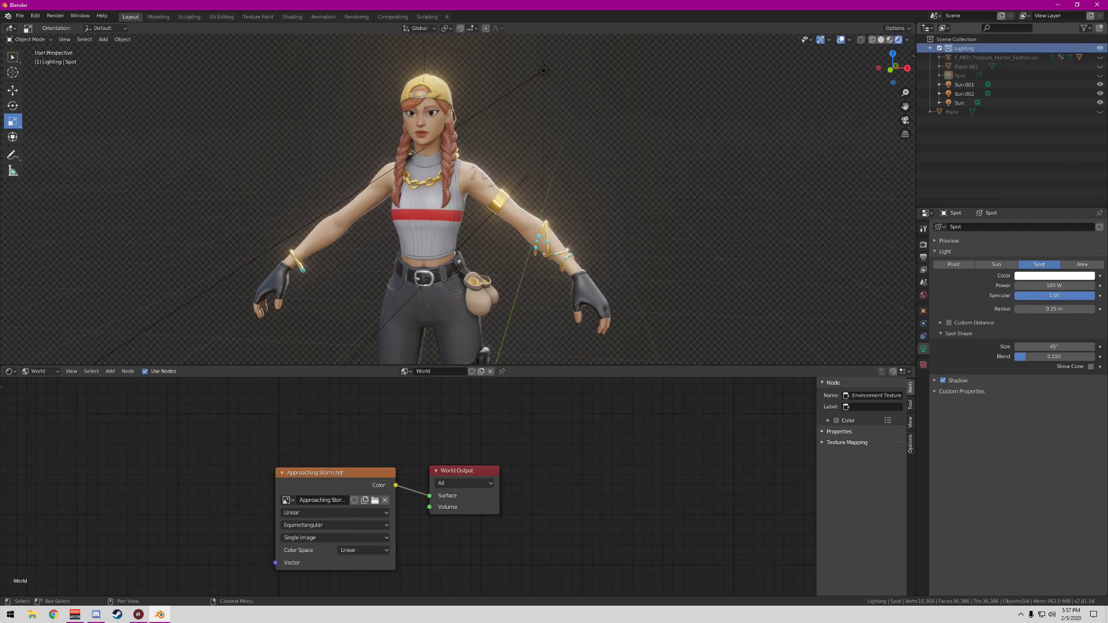
Add a cube mesh and scale it up until it encloses the character
{"action": "scroll", "coordinate": [456, 199], "scroll_direction": "down", "scroll_amount": 4}
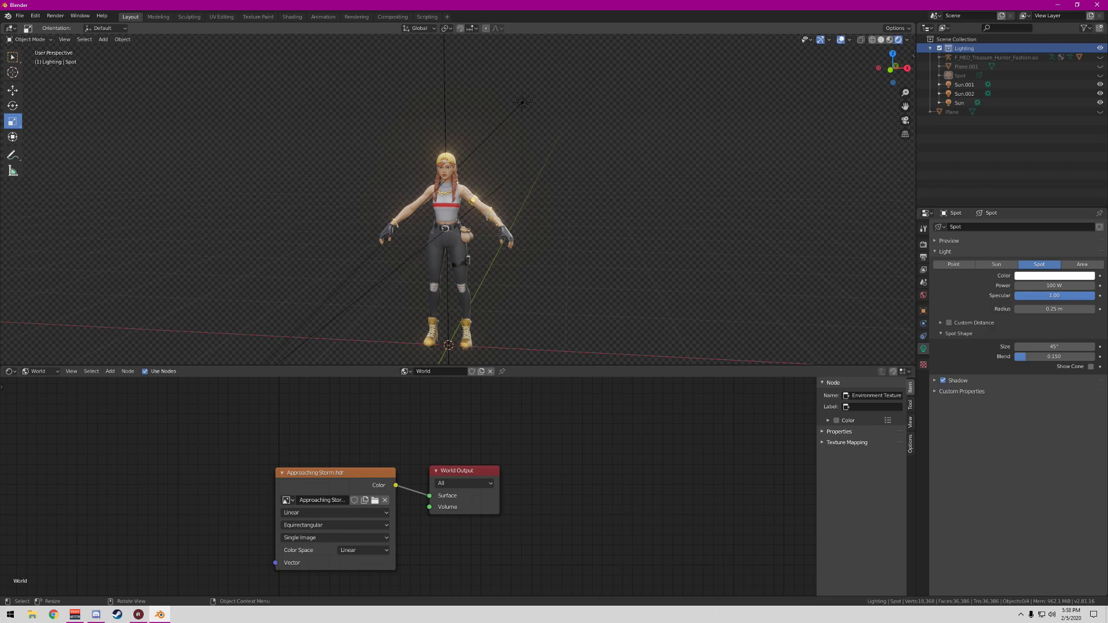
{"action": "left_click", "coordinate": [103, 39]}
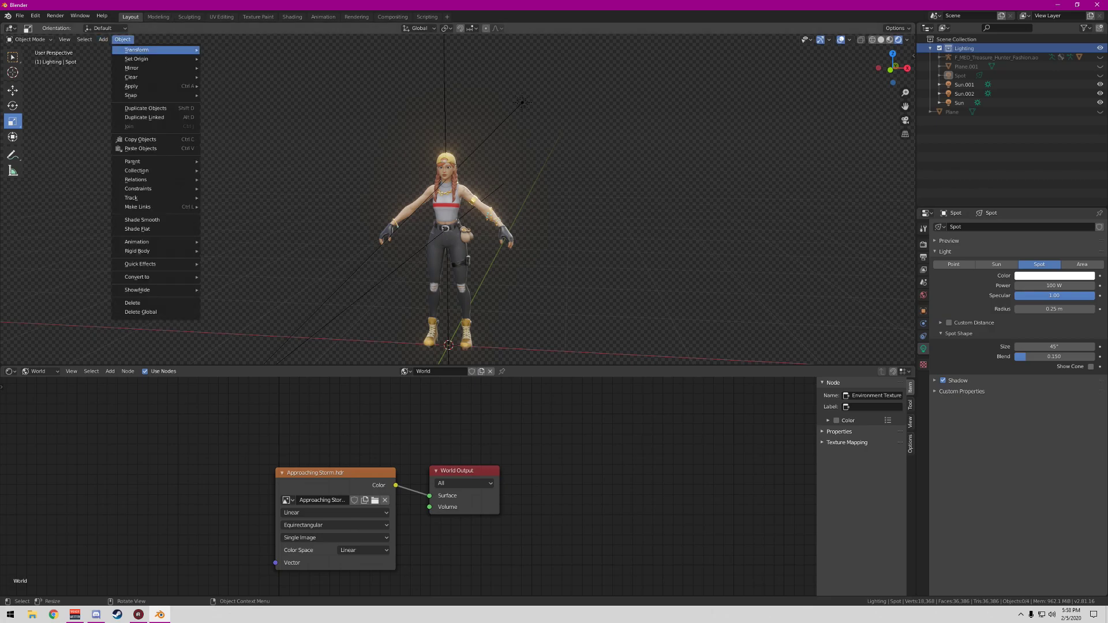
{"action": "left_click", "coordinate": [103, 39]}
{"action": "mouse_move", "coordinate": [115, 49]}
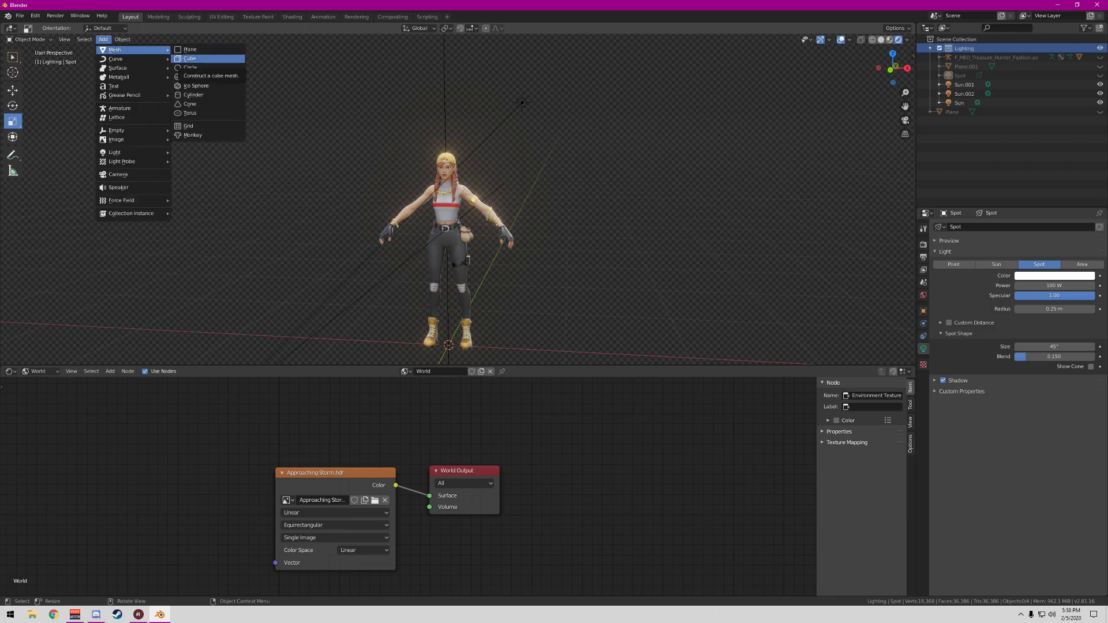
{"action": "left_click", "coordinate": [196, 58]}
{"action": "key", "text": "s"}
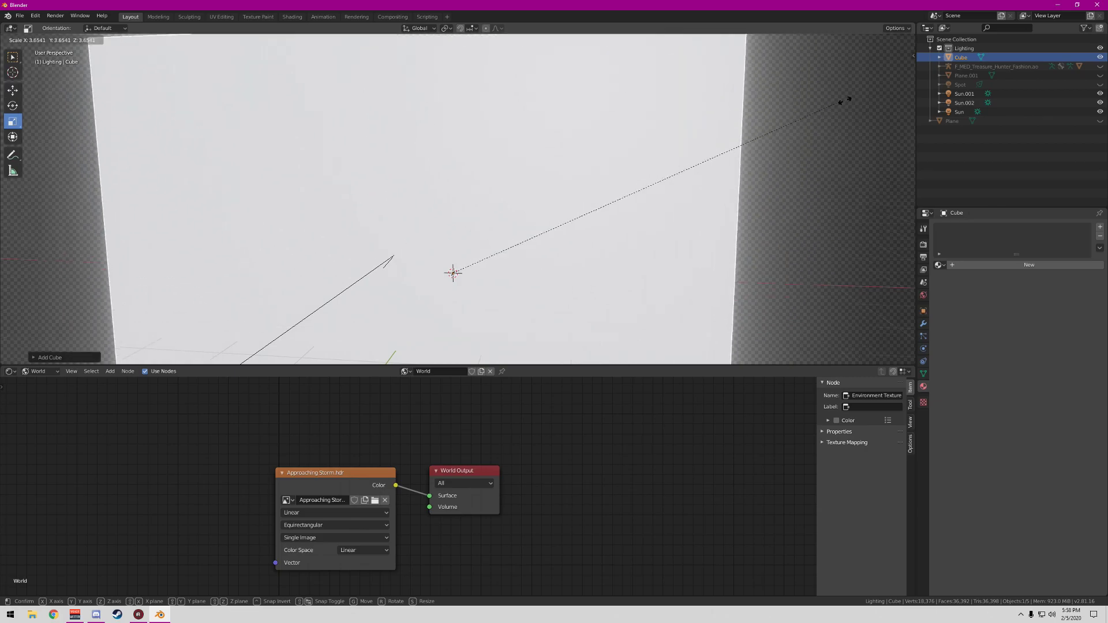
{"action": "left_click", "coordinate": [130, 114]}
{"action": "scroll", "coordinate": [130, 114], "scroll_direction": "up", "scroll_amount": 3}
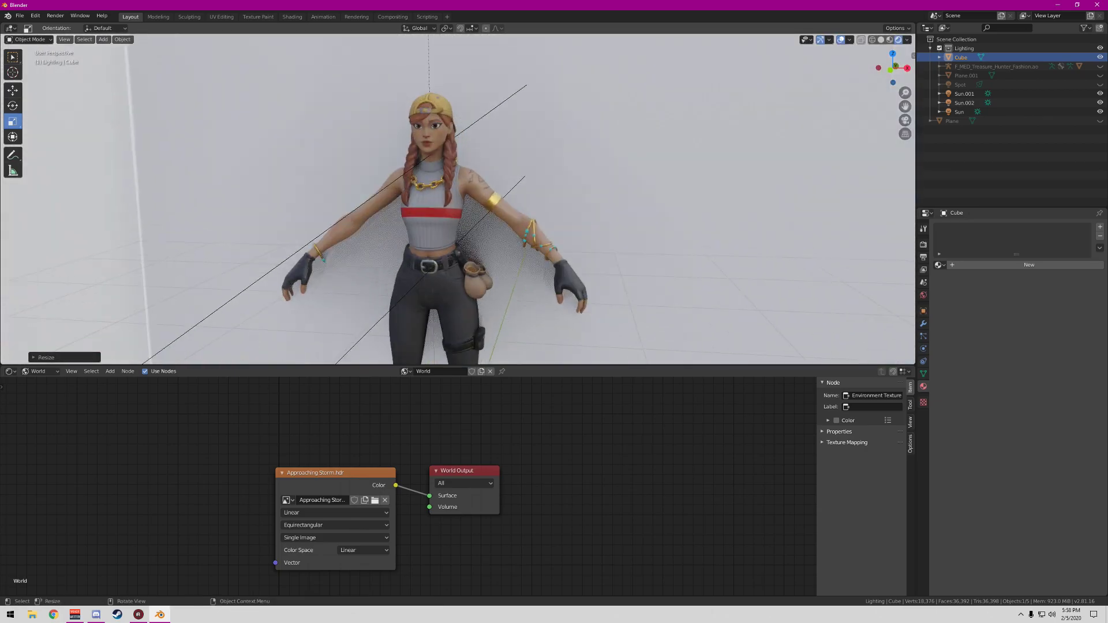
Center the character in a front view and scale the surrounding cube up further
{"action": "left_click_drag", "start_coordinate": [893, 69], "coordinate": [909, 59]}
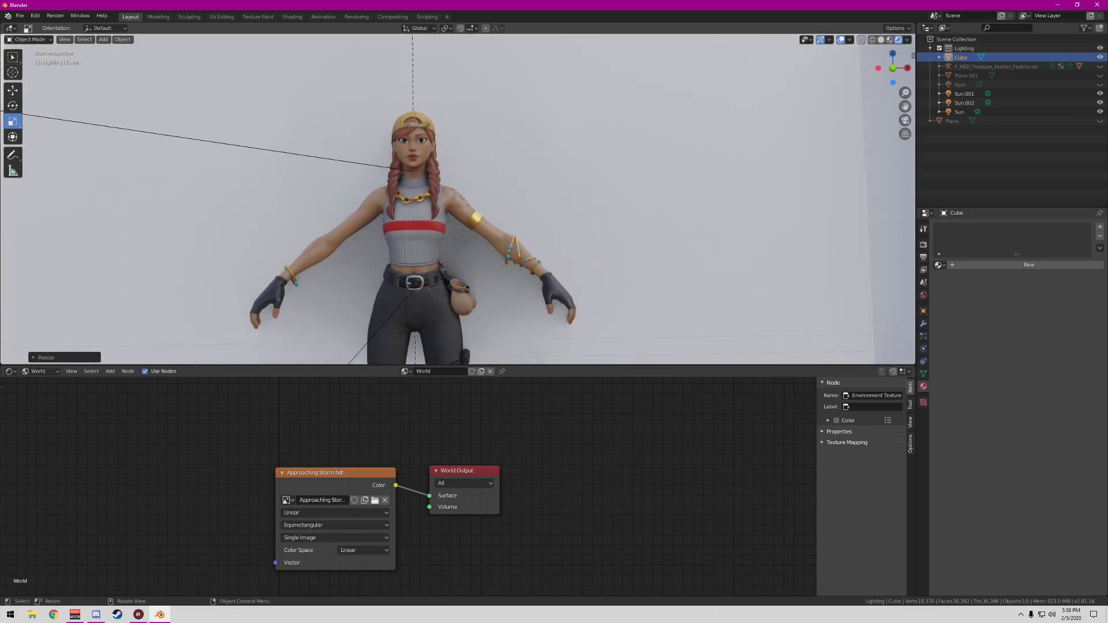
{"action": "left_click_drag", "start_coordinate": [905, 106], "coordinate": [936, 108]}
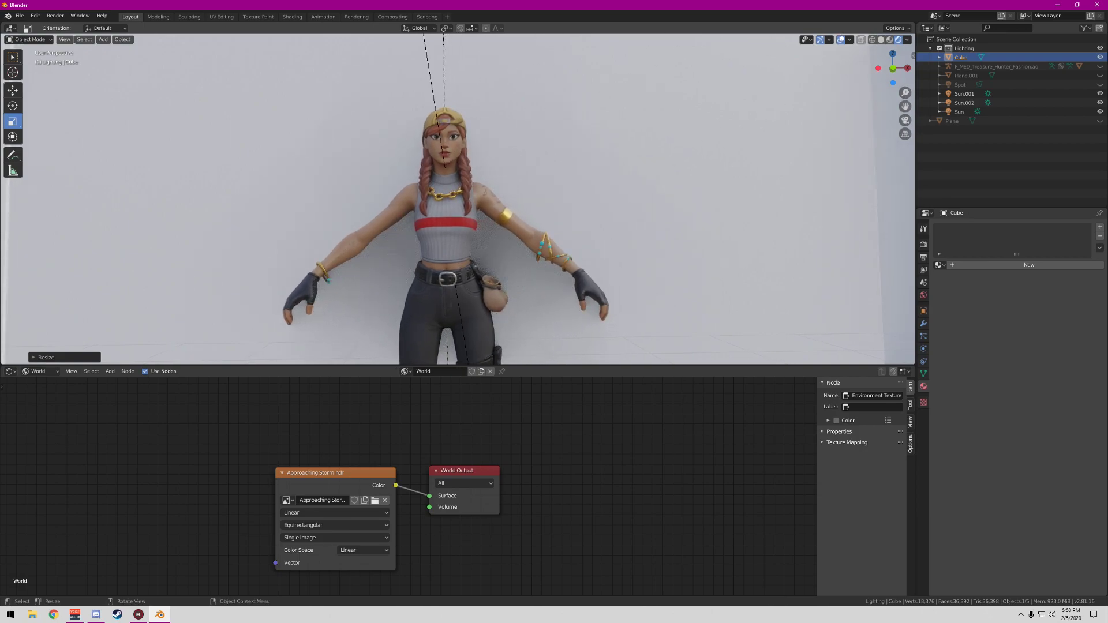
{"action": "scroll", "coordinate": [458, 199], "scroll_direction": "up", "scroll_amount": 1}
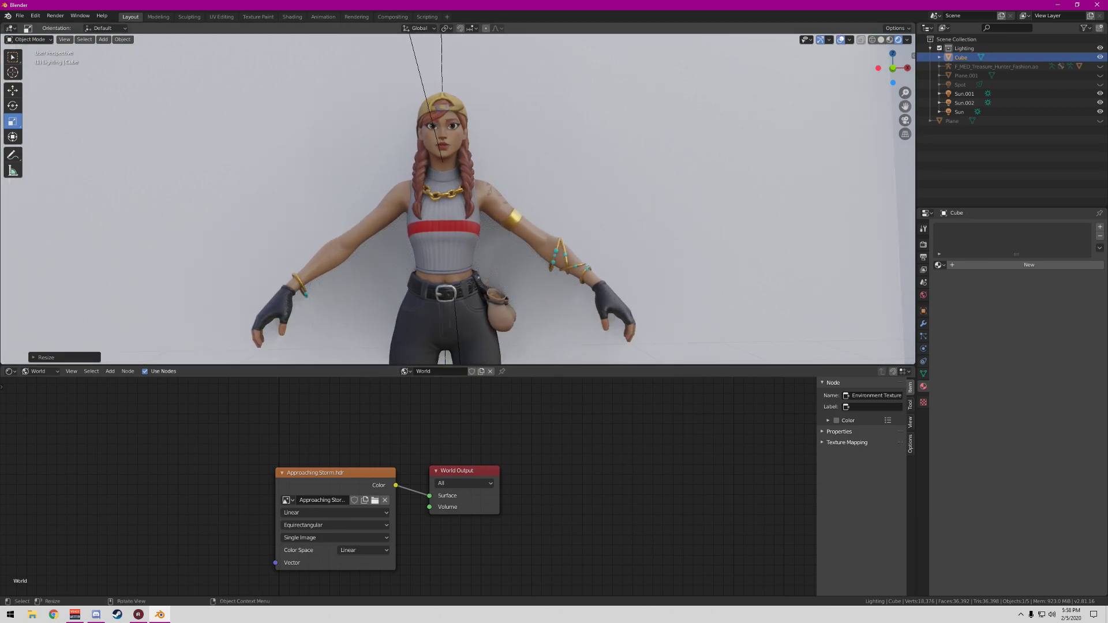
{"action": "key", "text": "s"}
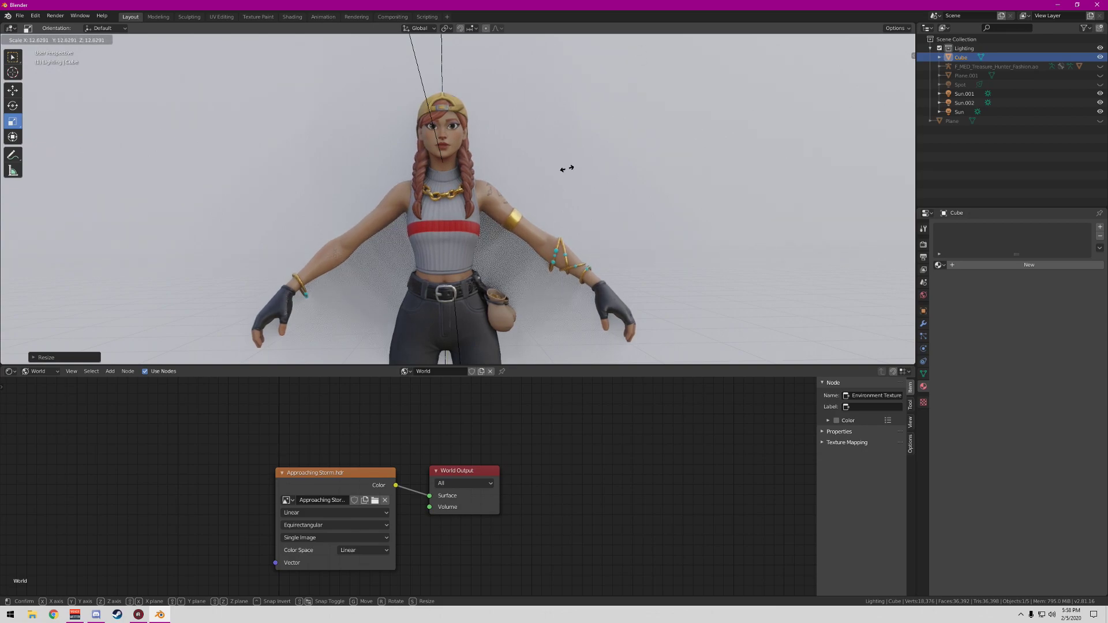
{"action": "left_click", "coordinate": [515, 39]}
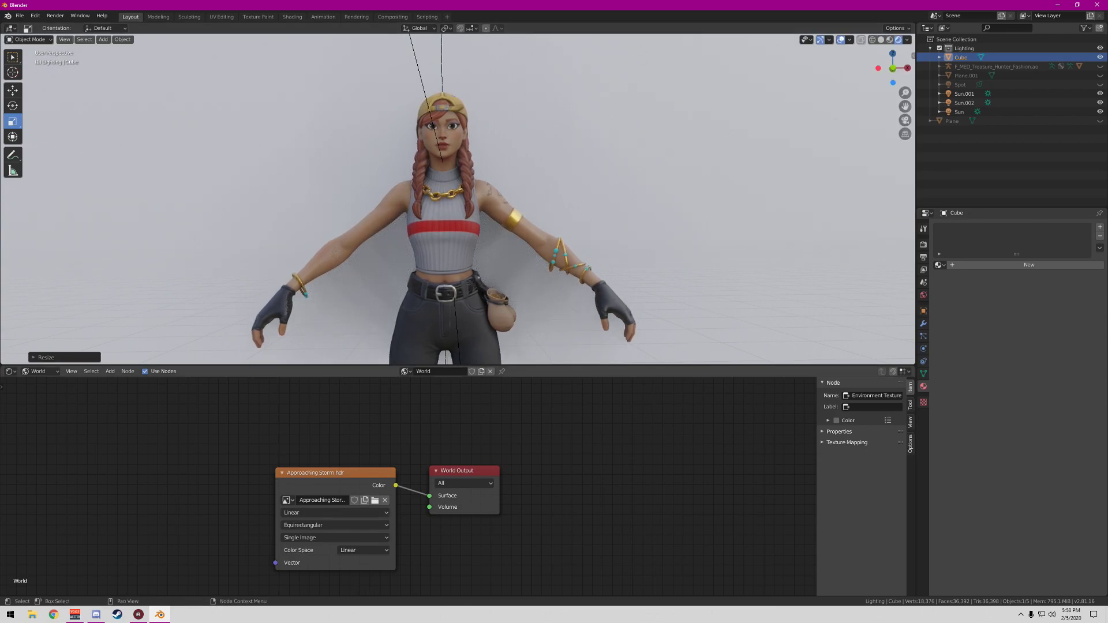
Switch the shader editor to Object nodes, create a new material for the cube and delete its Principled BSDF node
{"action": "left_click", "coordinate": [40, 371]}
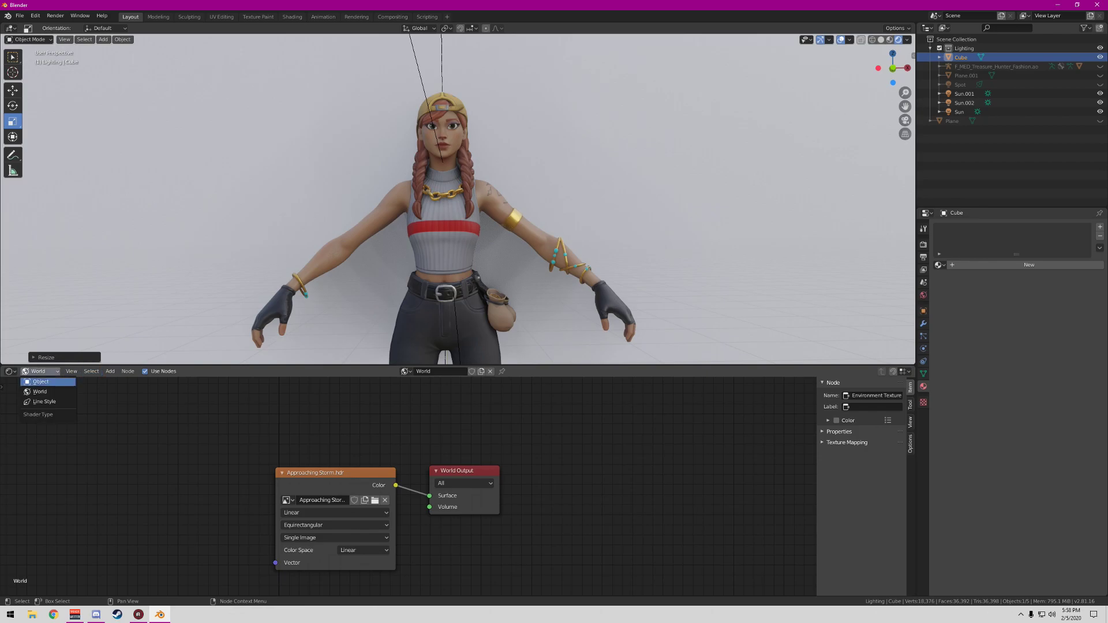
{"action": "left_click", "coordinate": [38, 377]}
{"action": "left_click", "coordinate": [477, 371]}
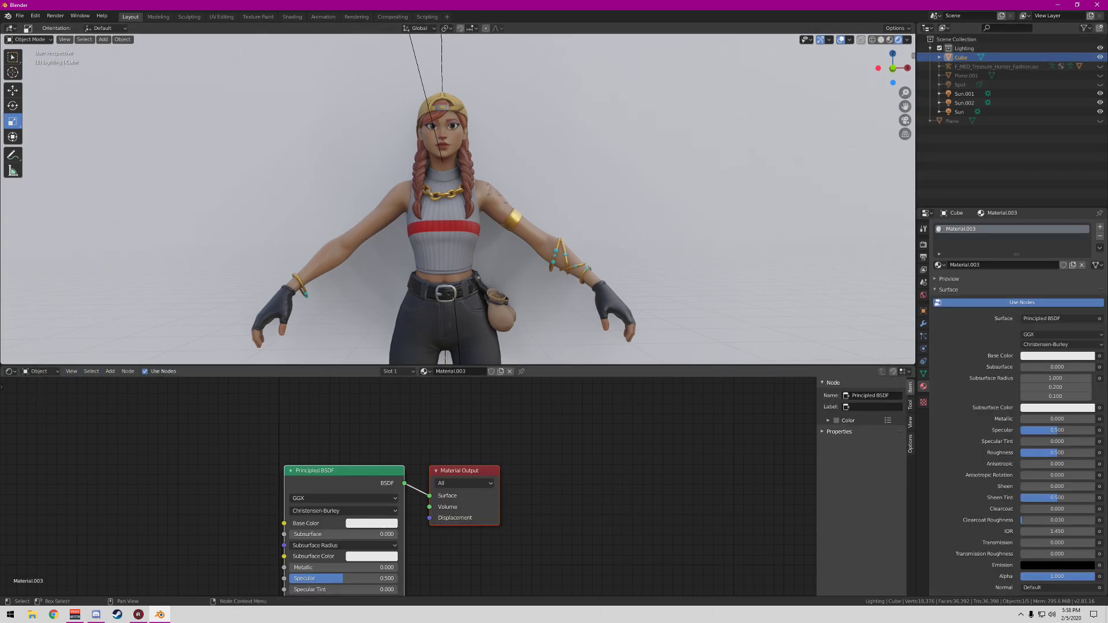
{"action": "right_click", "coordinate": [320, 485]}
{"action": "left_click", "coordinate": [320, 490]}
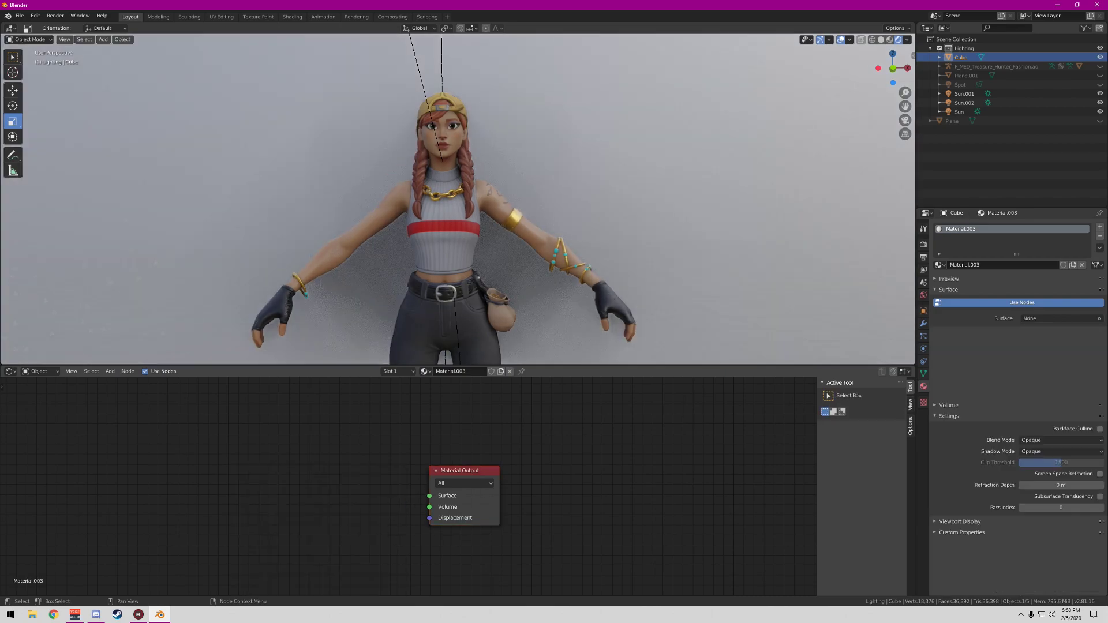
Add a Principled Volume node and connect its Volume output to the Volume input of the Material Output
{"action": "left_click", "coordinate": [123, 381]}
{"action": "type", "text": "vol"}
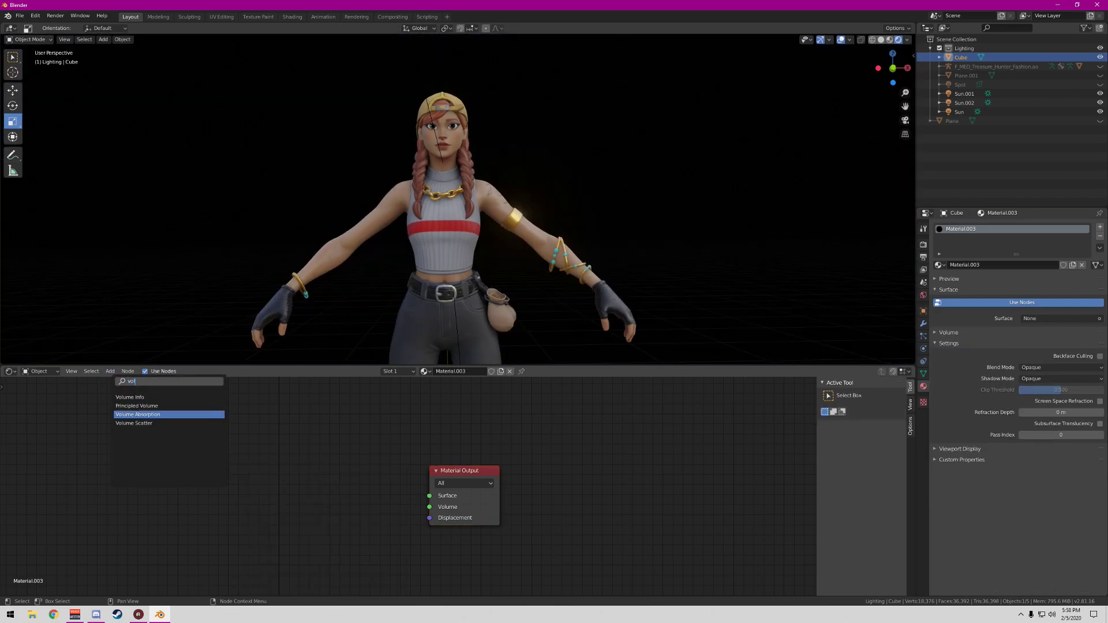
{"action": "key", "text": "Up"}
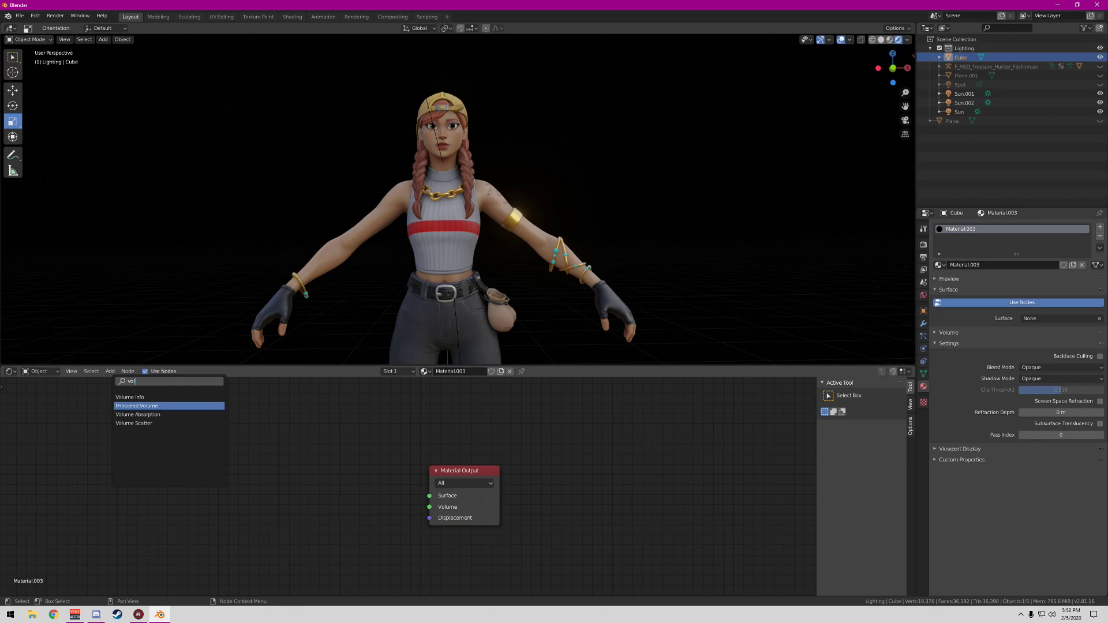
{"action": "key", "text": "Return"}
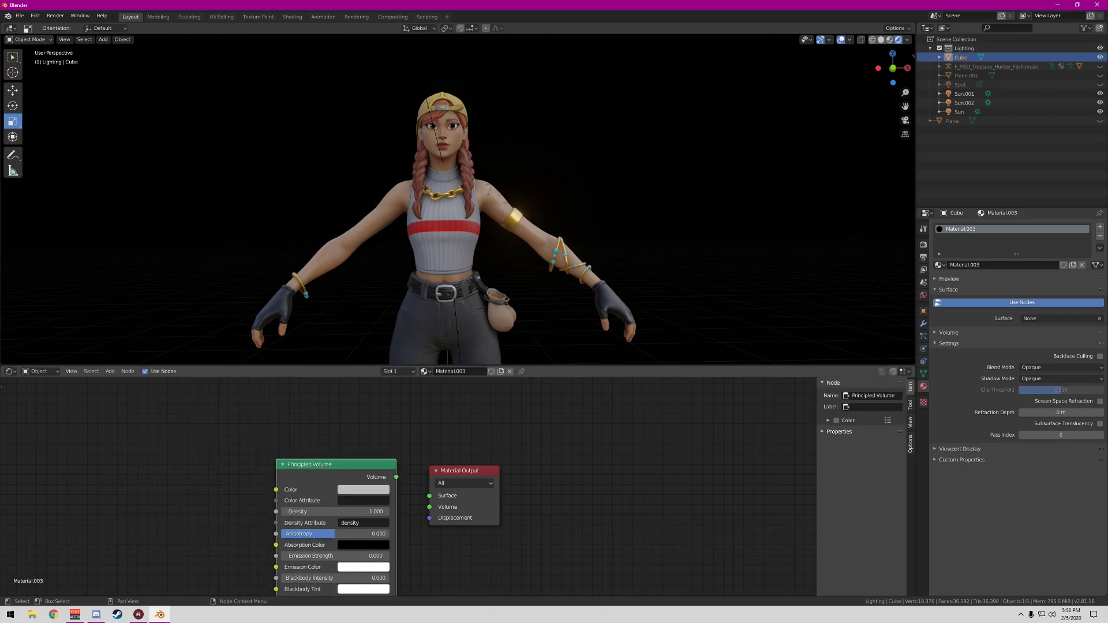
{"action": "left_click_drag", "start_coordinate": [430, 495], "coordinate": [430, 507]}
{"action": "scroll", "coordinate": [412, 490], "scroll_direction": "down", "scroll_amount": 1}
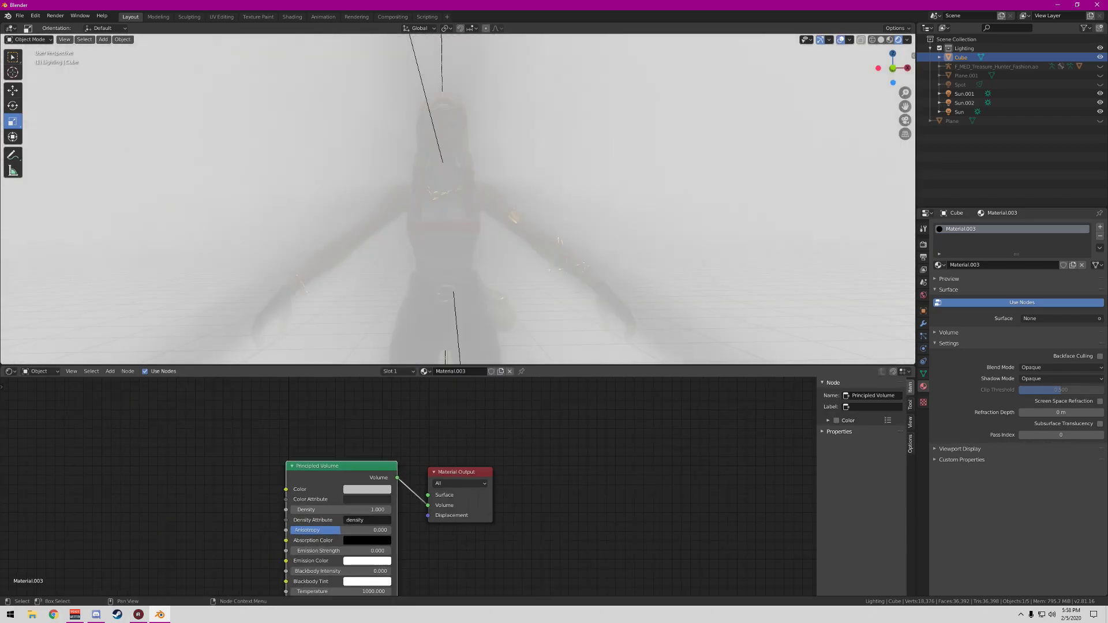
Set the density of the Principled Volume node to 0.01
{"action": "double_click", "coordinate": [341, 510]}
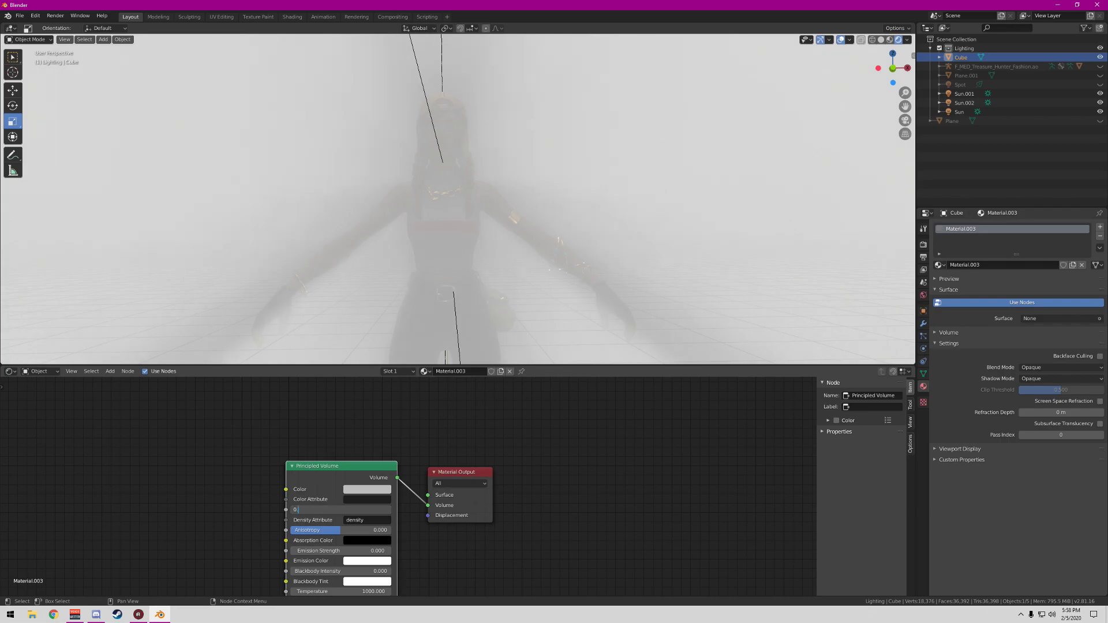
{"action": "type", "text": "0.1"}
{"action": "key", "text": "Return"}
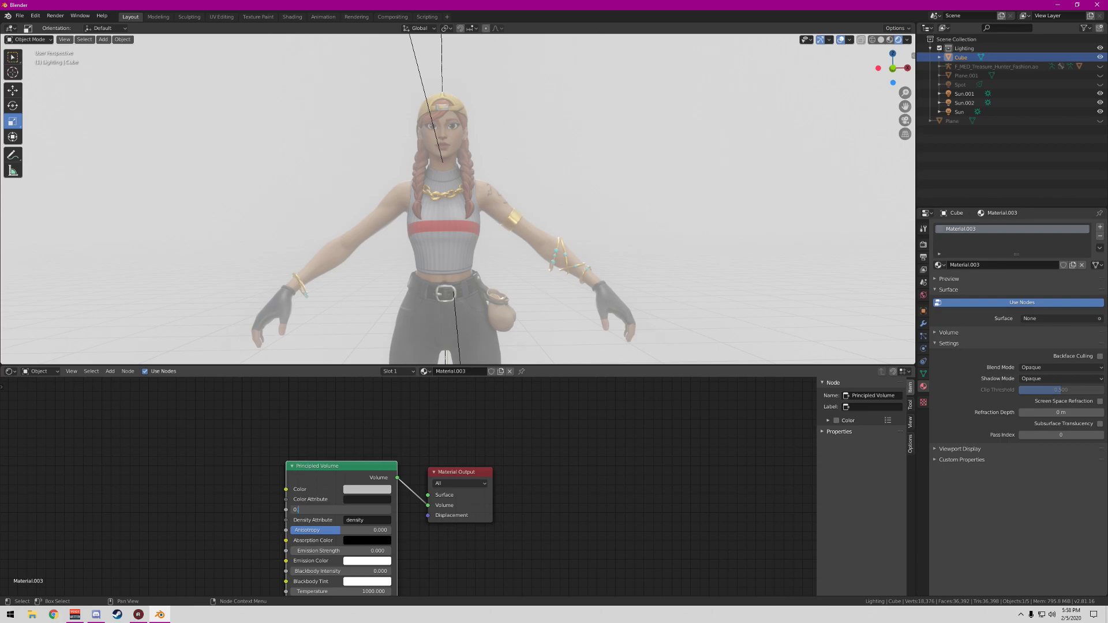
{"action": "key", "text": "Return"}
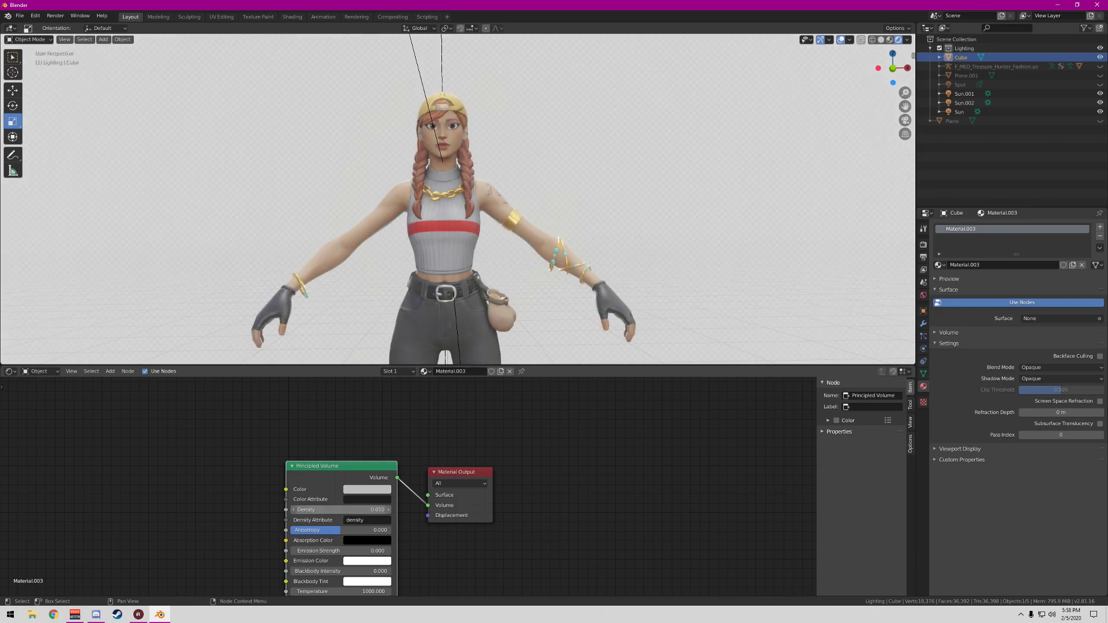
{"action": "left_click_drag", "start_coordinate": [893, 68], "coordinate": [985, 86]}
{"action": "middle_click_drag", "start_coordinate": [549, 190], "coordinate": [820, 193]}
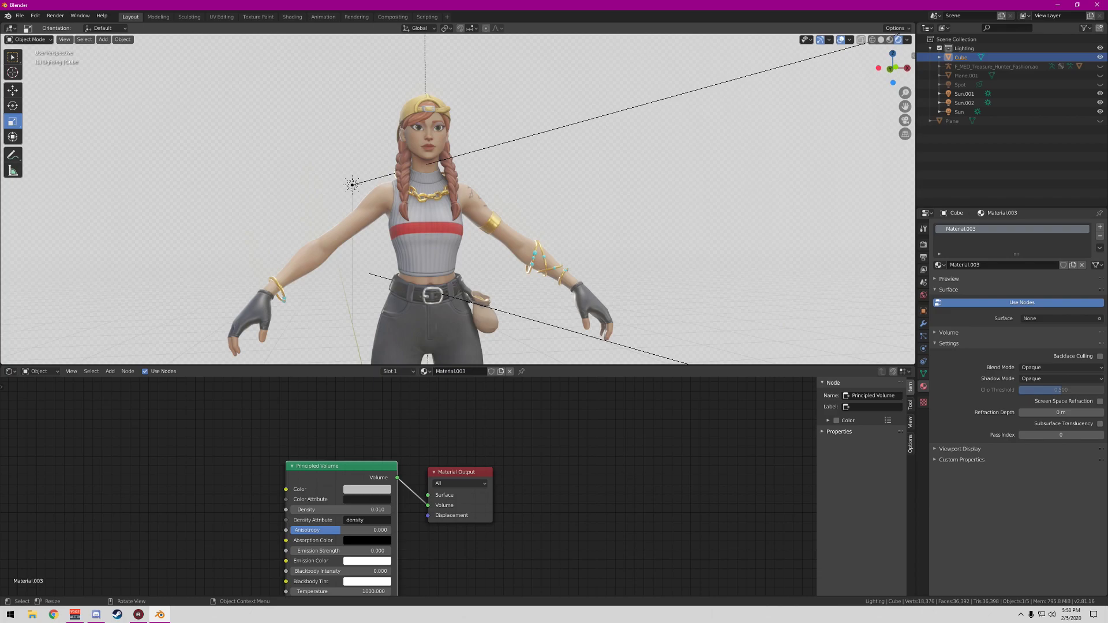
Lower the anisotropy of the Principled Volume node to -1 and check the character at different distances
{"action": "left_click_drag", "start_coordinate": [341, 530], "coordinate": [290, 529]}
{"action": "scroll", "coordinate": [456, 199], "scroll_direction": "down", "scroll_amount": 10}
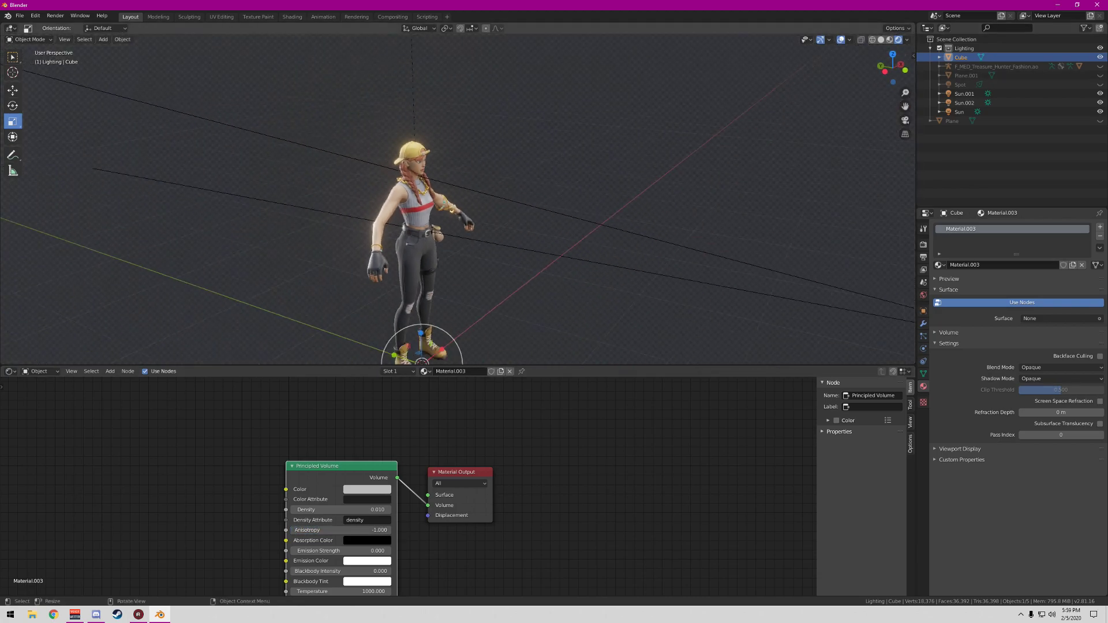
{"action": "scroll", "coordinate": [457, 202], "scroll_direction": "up", "scroll_amount": 10}
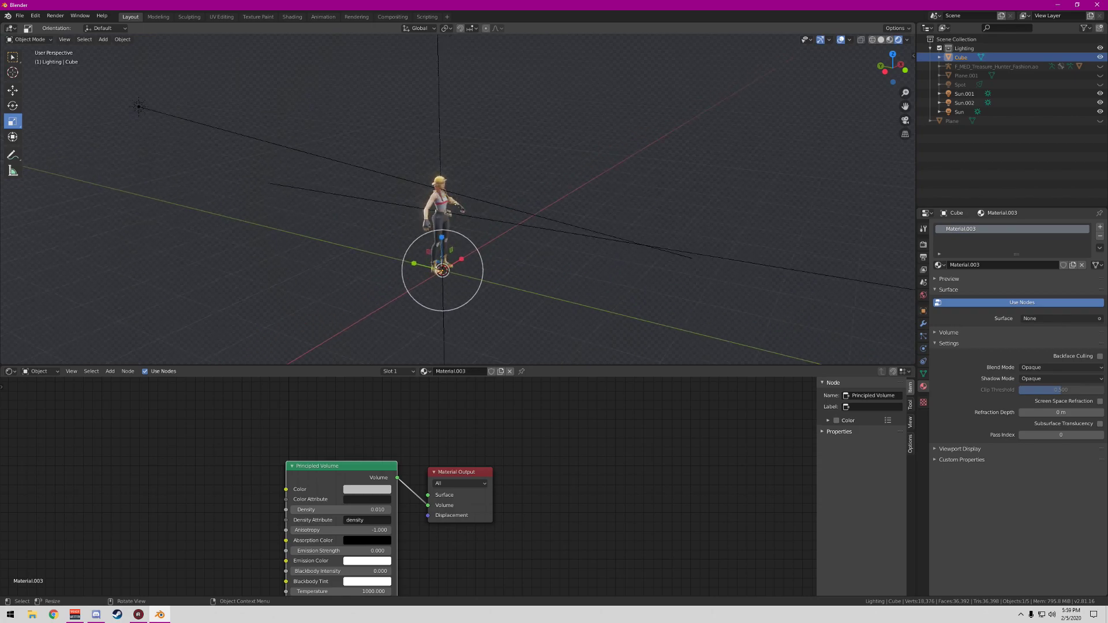
Raise the volume's anisotropy to about 0.58 and check the character from another side
{"action": "middle_click_drag", "start_coordinate": [456, 202], "coordinate": [322, 181]}
{"action": "left_click_drag", "start_coordinate": [318, 531], "coordinate": [396, 531]}
{"action": "scroll", "coordinate": [476, 176], "scroll_direction": "up", "scroll_amount": 6}
{"action": "scroll", "coordinate": [457, 199], "scroll_direction": "up", "scroll_amount": 4}
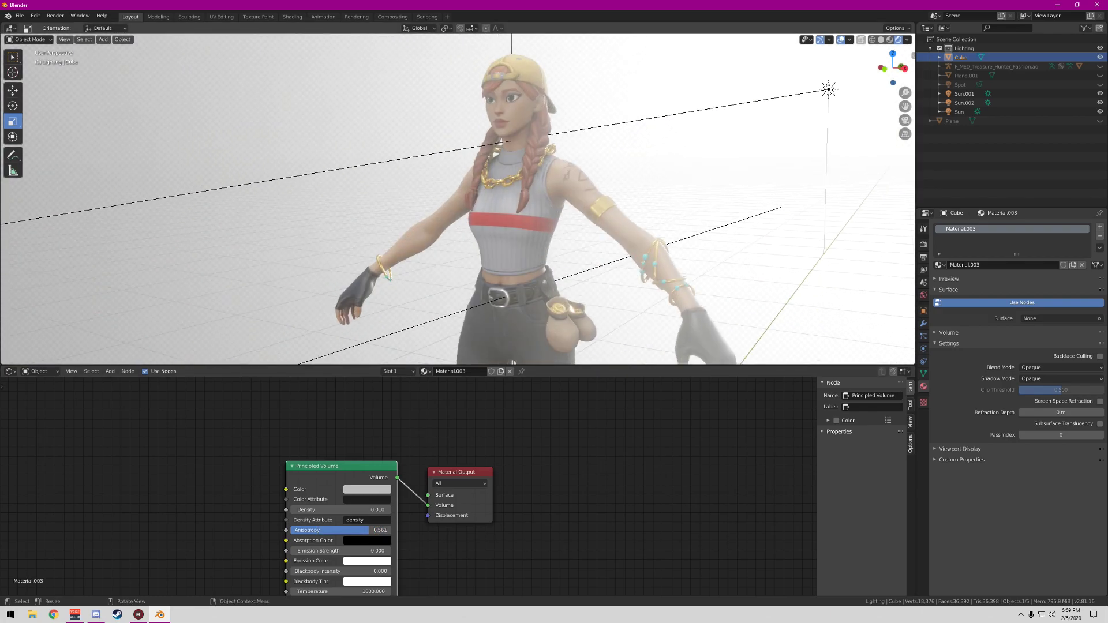
Try anisotropy values of 500 and 0.5 on the Principled Volume node with the character seen from the front
{"action": "middle_click_drag", "start_coordinate": [458, 199], "coordinate": [495, 182]}
{"action": "left_click", "coordinate": [341, 531]}
{"action": "type", "text": "500"}
{"action": "key", "text": "Return"}
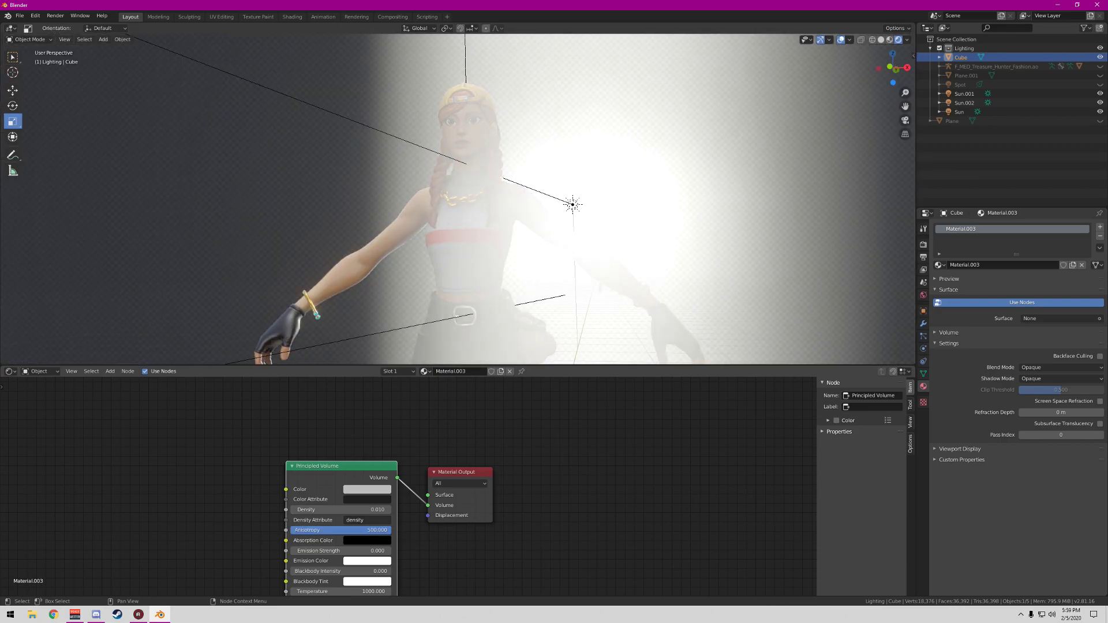
{"action": "left_click", "coordinate": [378, 530]}
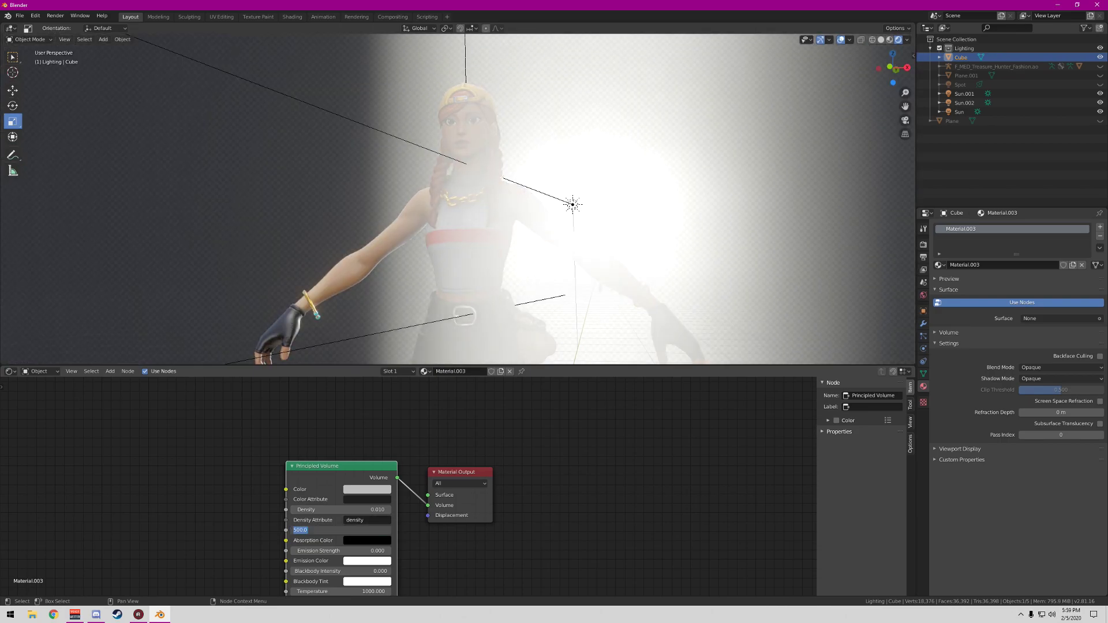
{"action": "type", "text": "0.5"}
{"action": "key", "text": "Return"}
Reset the anisotropy of the Principled Volume node to 0
{"action": "left_click", "coordinate": [378, 530]}
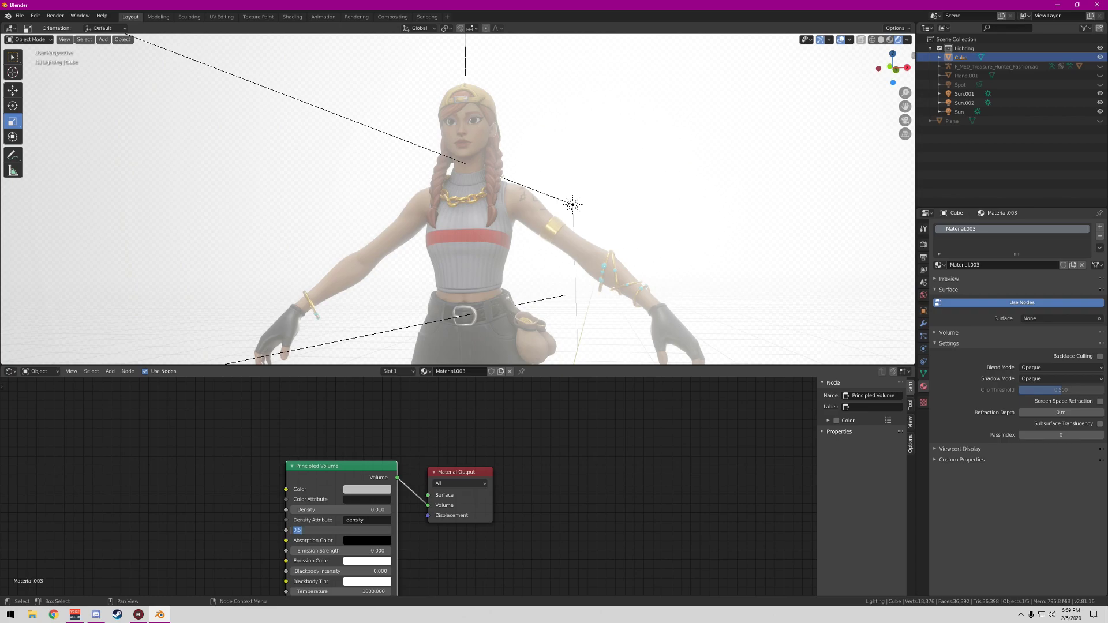
{"action": "left_click", "coordinate": [378, 530]}
{"action": "key", "text": "Return"}
{"action": "left_click_drag", "start_coordinate": [378, 530], "coordinate": [356, 530]}
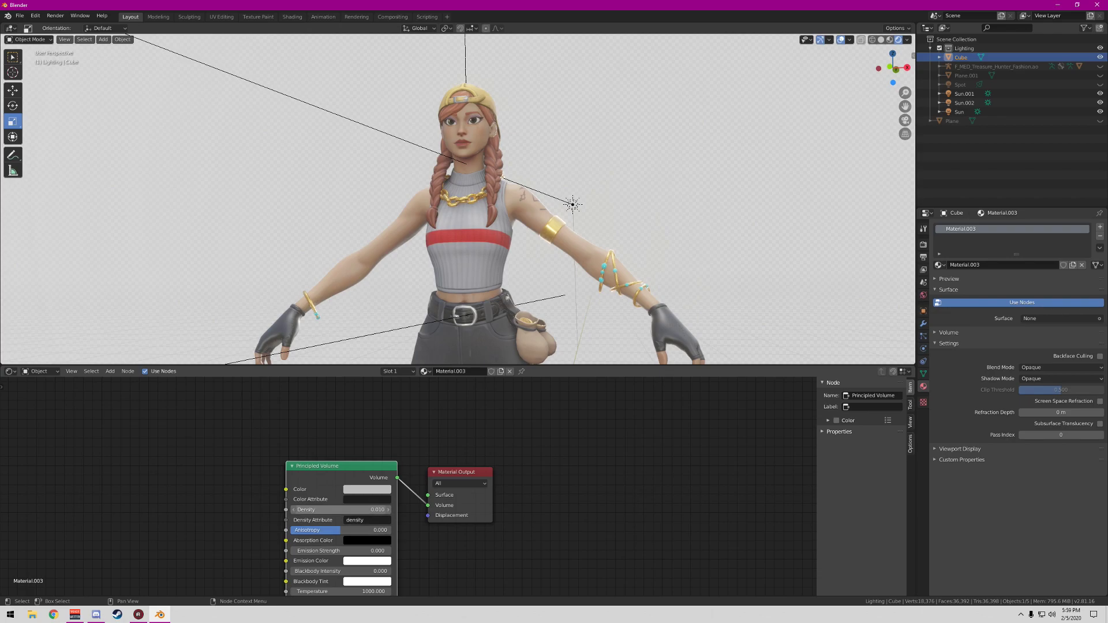
Set the Principled Volume color to black with a value of 0 and check the character from the side
{"action": "left_click", "coordinate": [367, 489]}
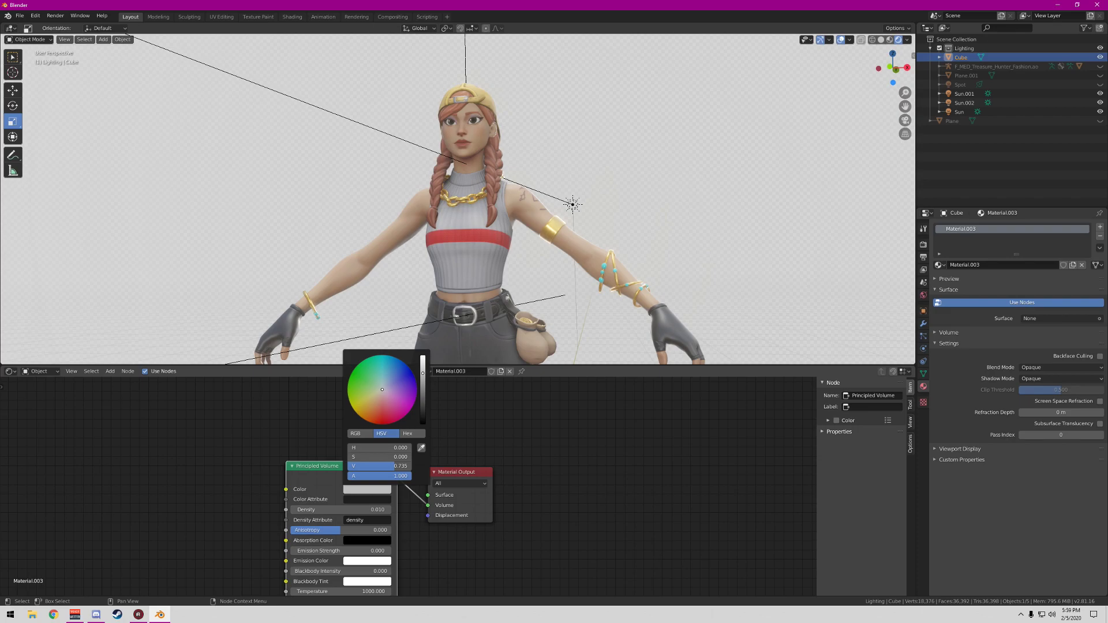
{"action": "key", "text": "i"}
{"action": "left_click_drag", "start_coordinate": [423, 374], "coordinate": [423, 423]}
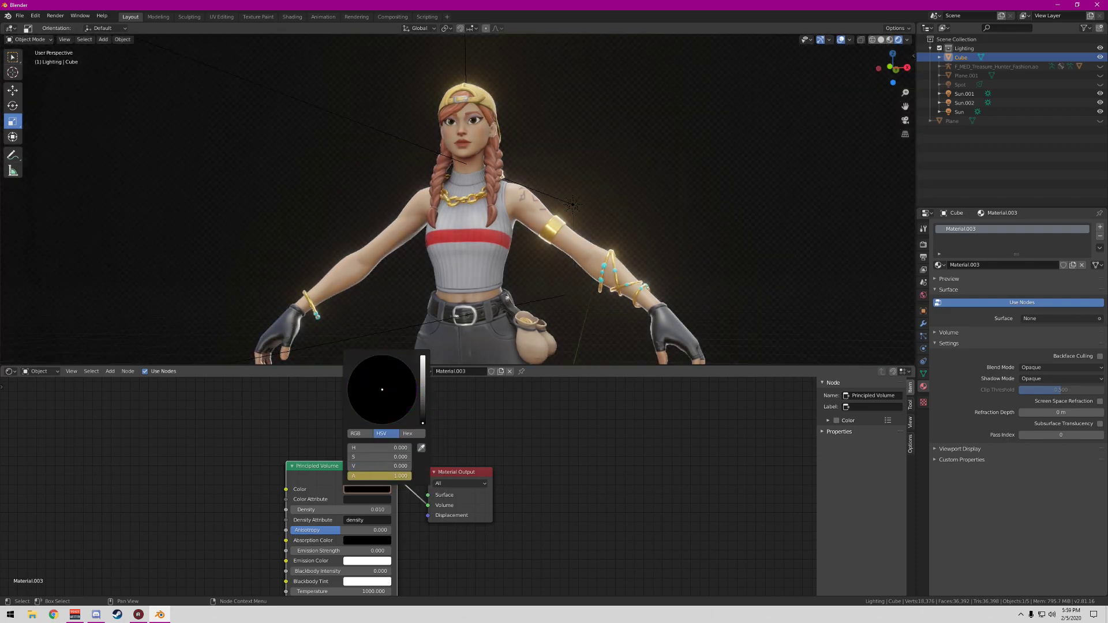
{"action": "left_click_drag", "start_coordinate": [893, 68], "coordinate": [980, 96]}
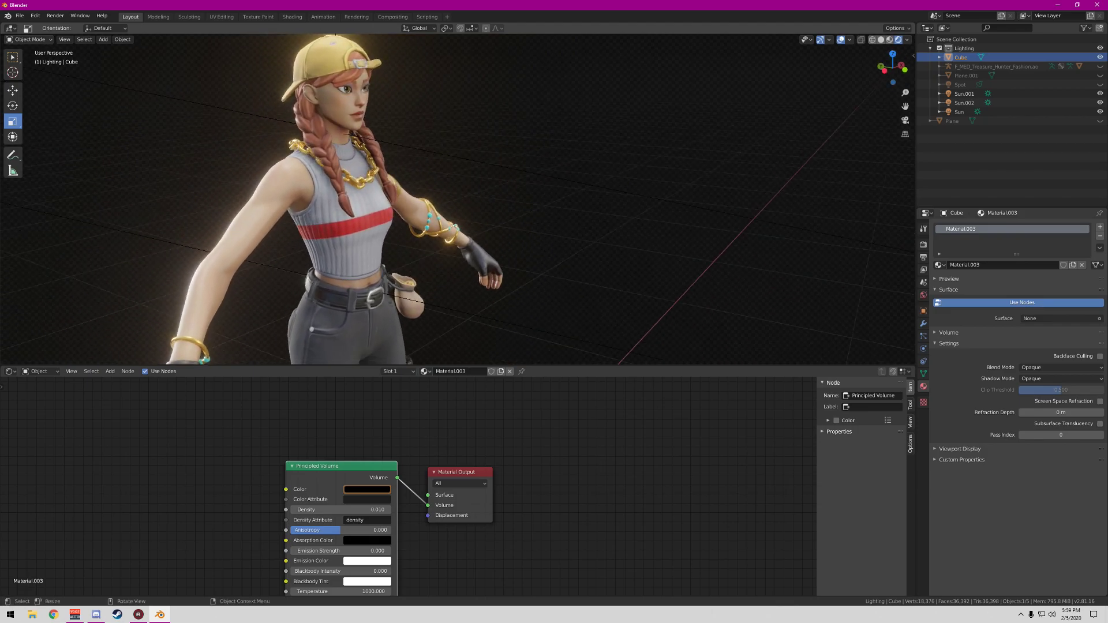